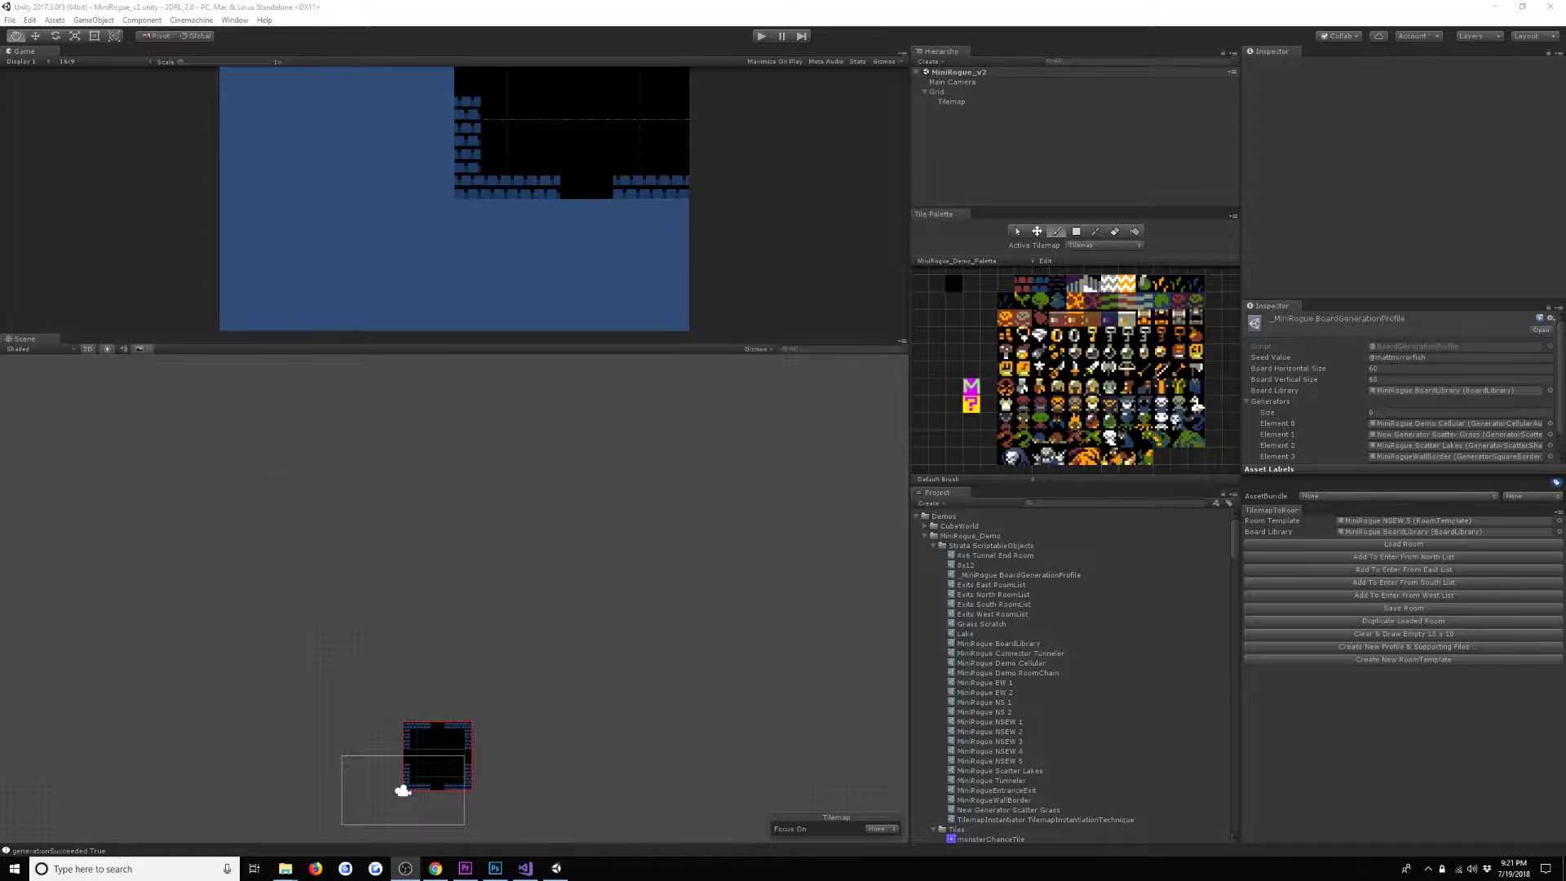
Enter Play mode and regenerate the MiniRogue dungeon several times to compare layouts.
left_click(758, 38)
left_click(761, 36)
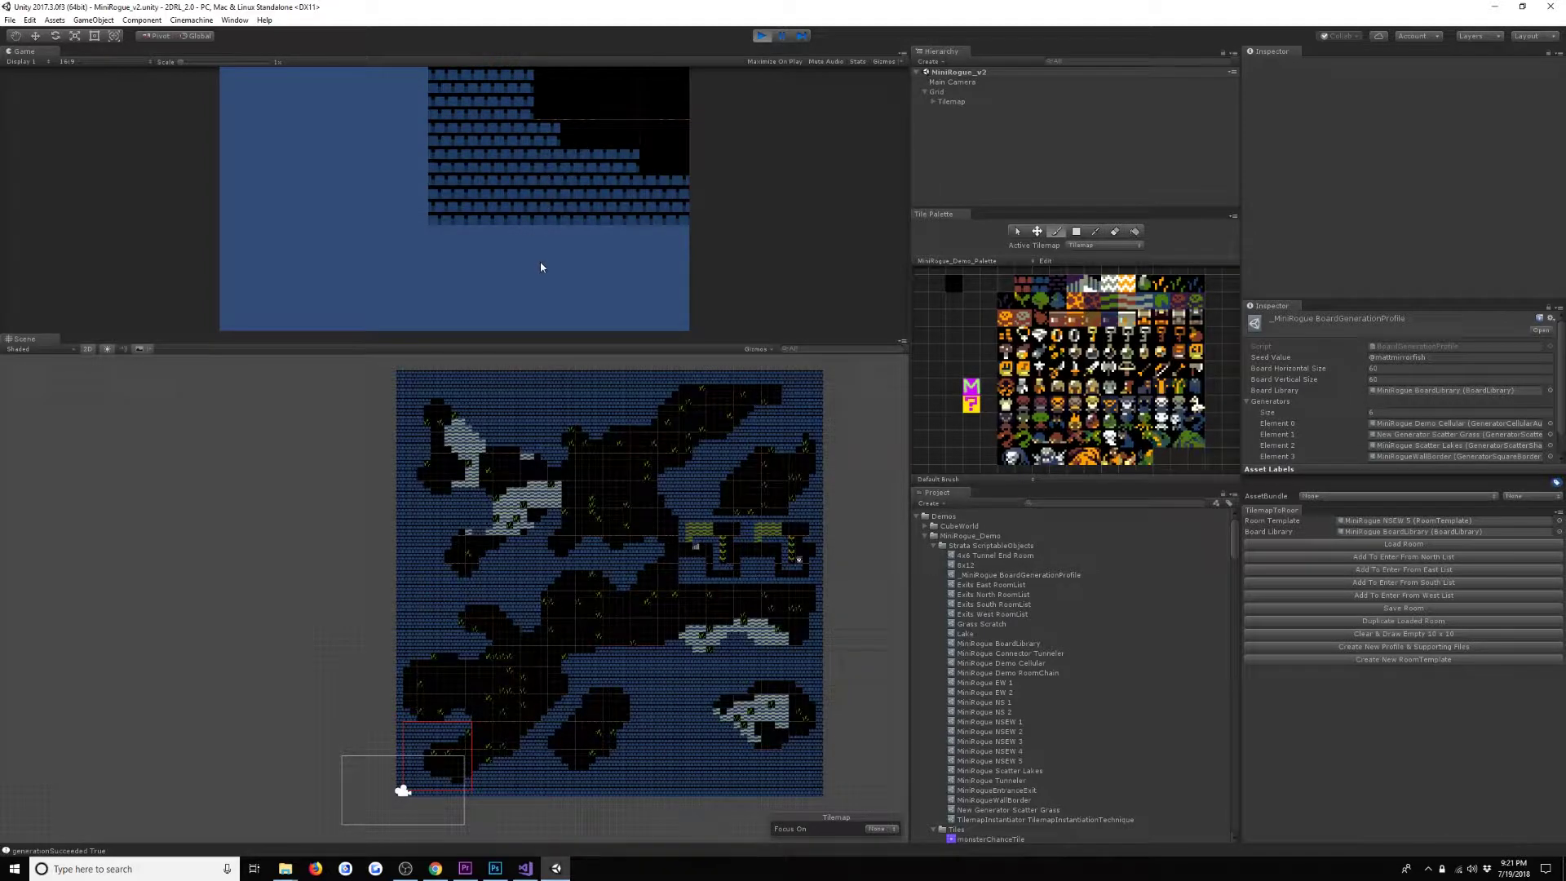
key("space")
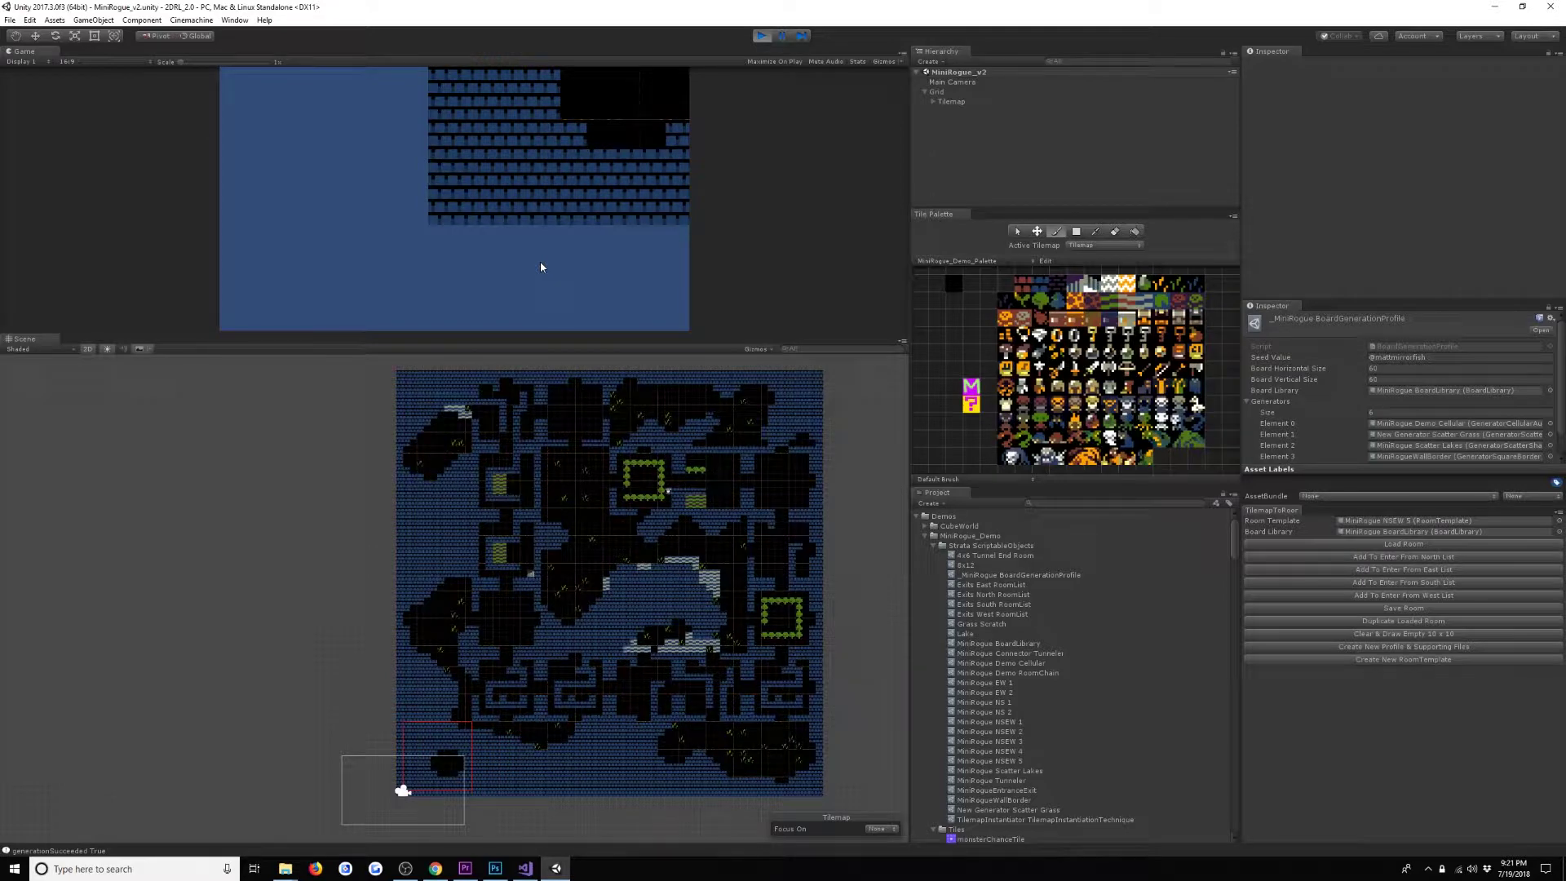
left_click(541, 267)
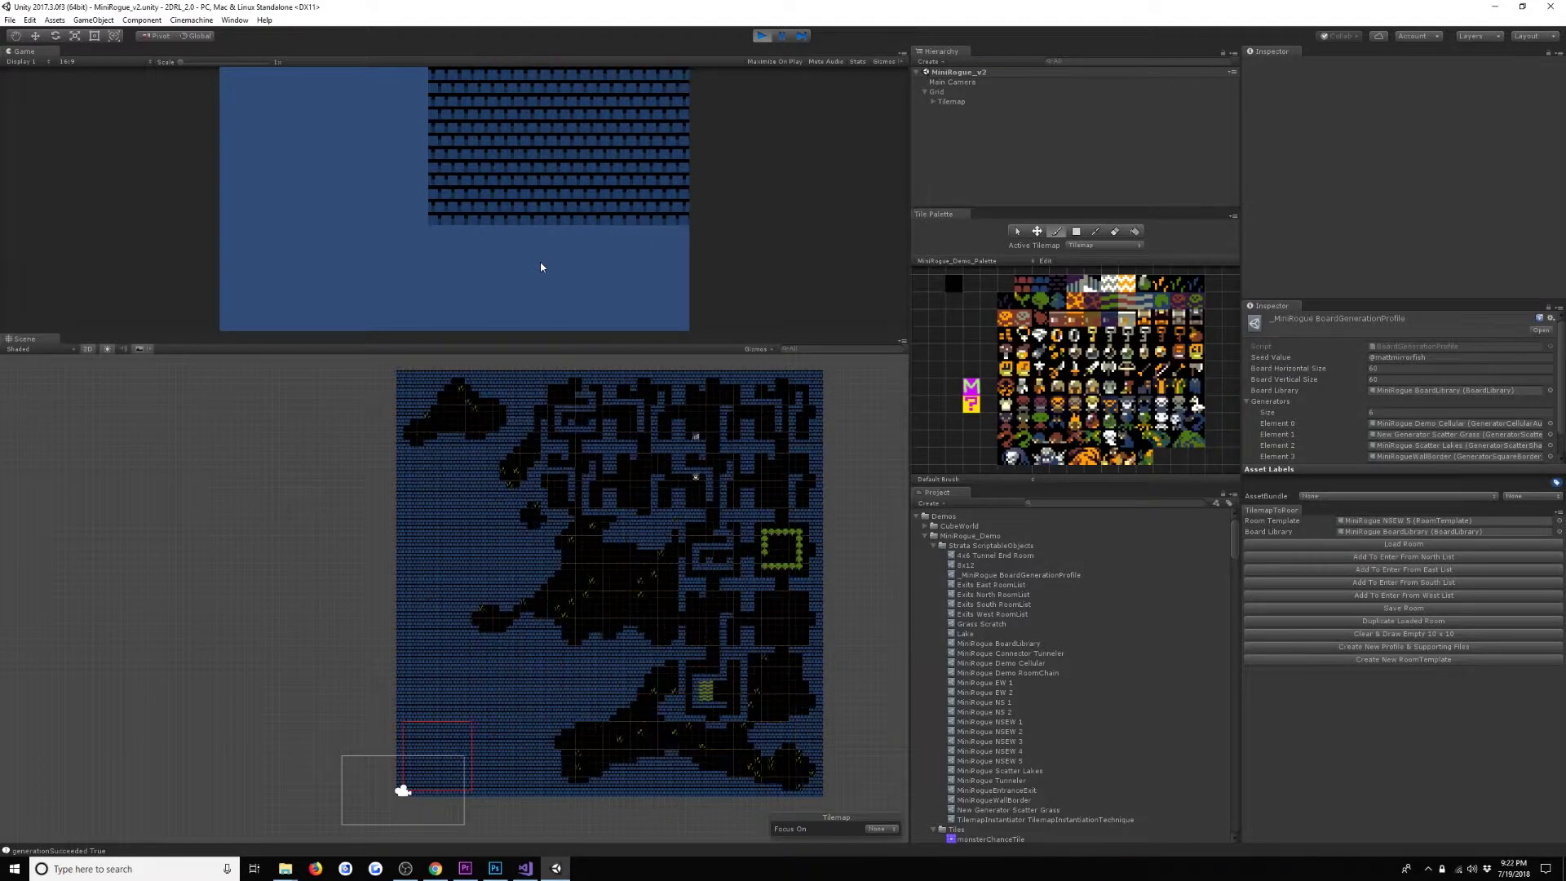
left_click(540, 267)
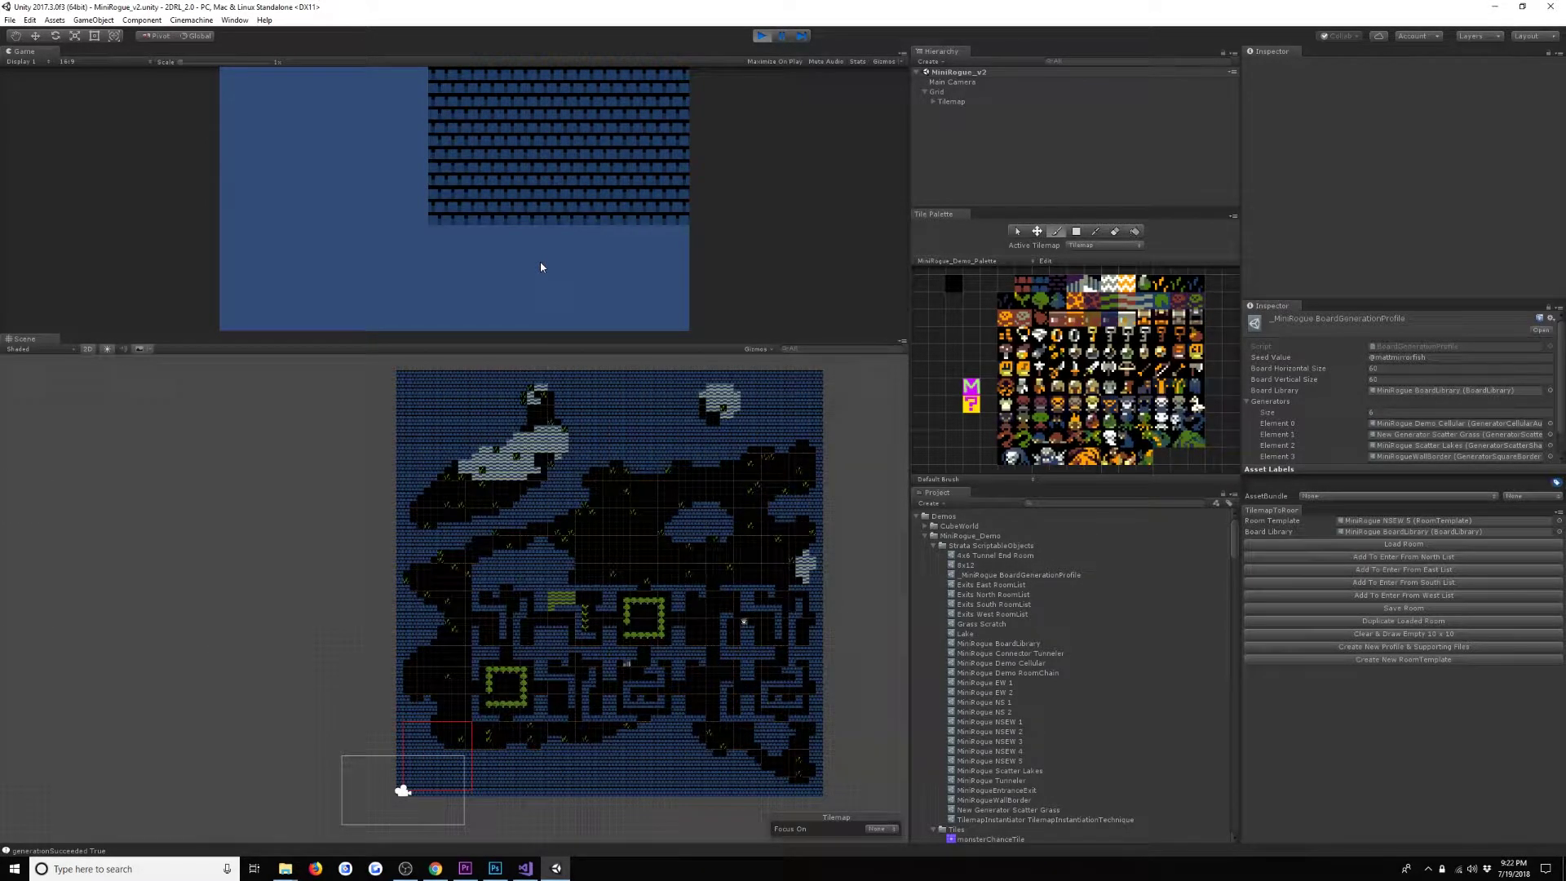
left_click(540, 267)
left_click(541, 267)
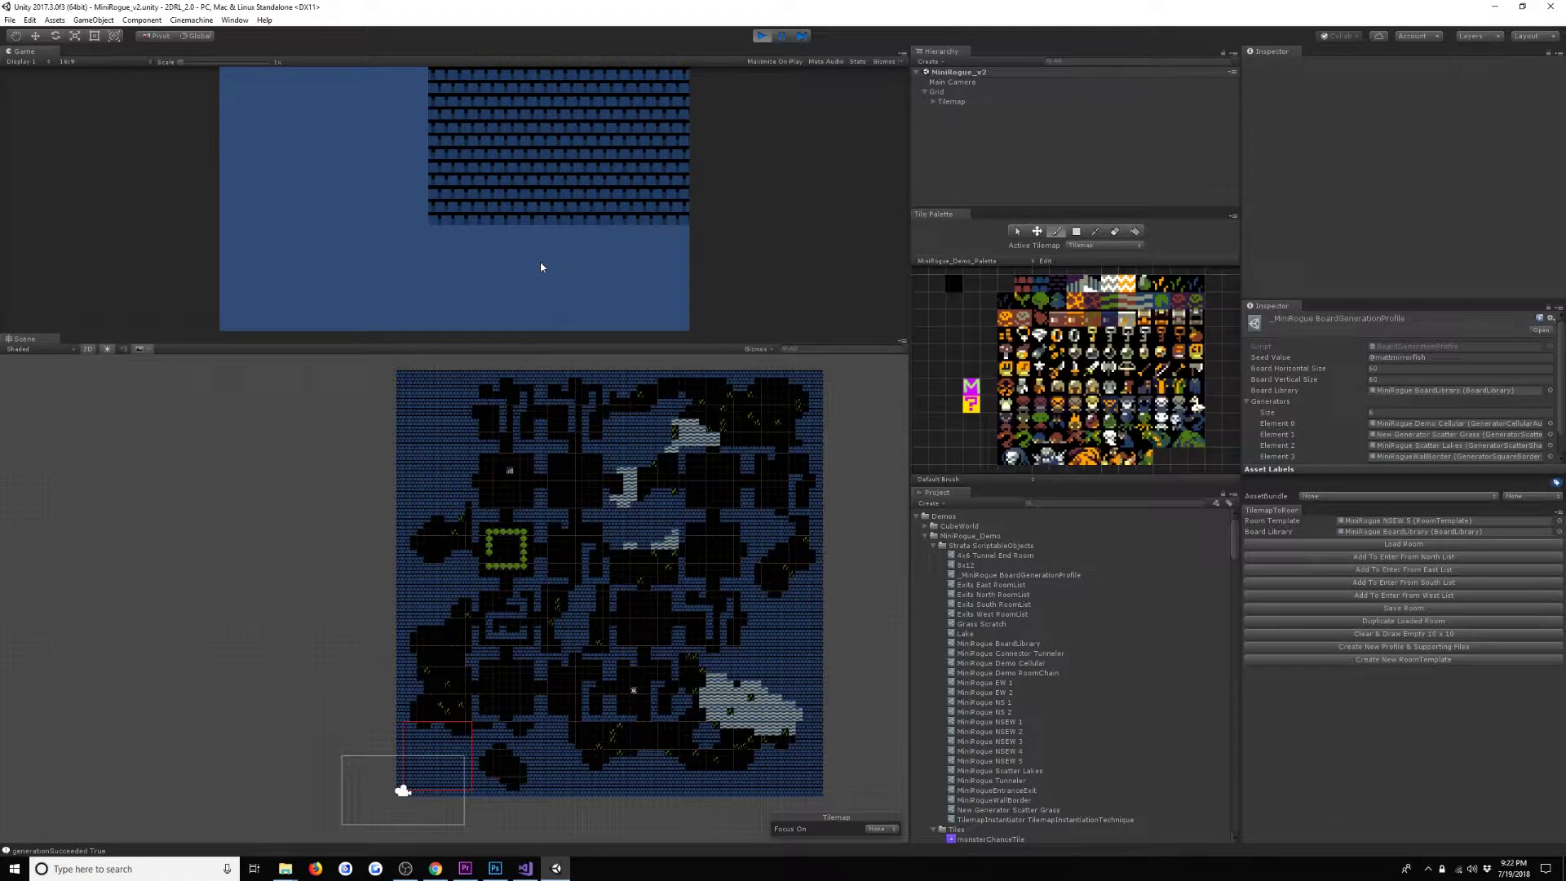
left_click(541, 267)
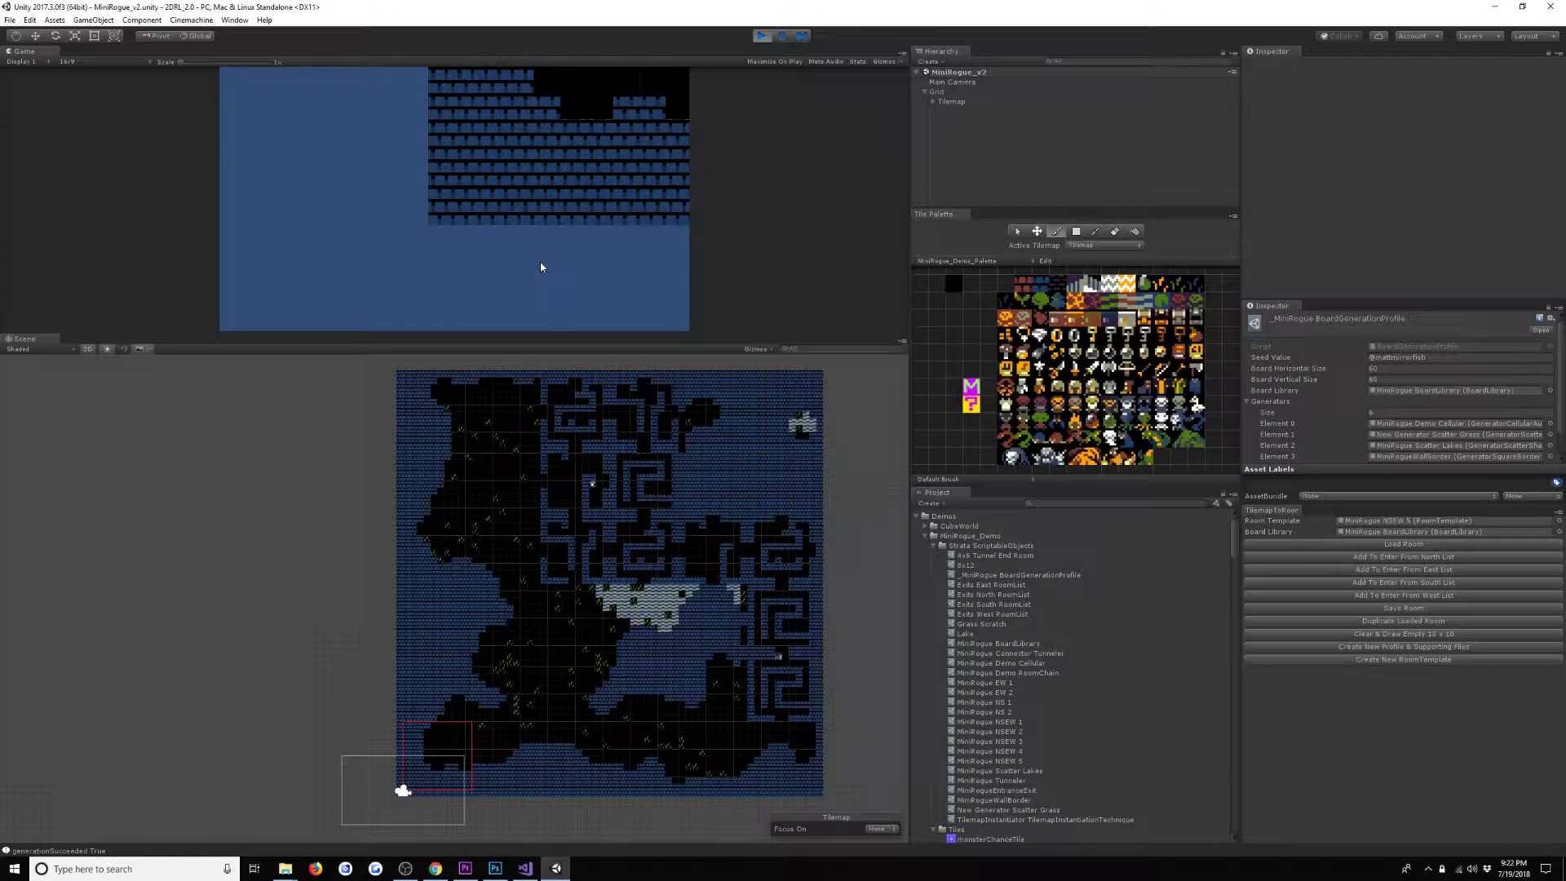
Zoom and re-centre the Scene view on the board, then generate two more layouts.
scroll(748, 643, "up", 5)
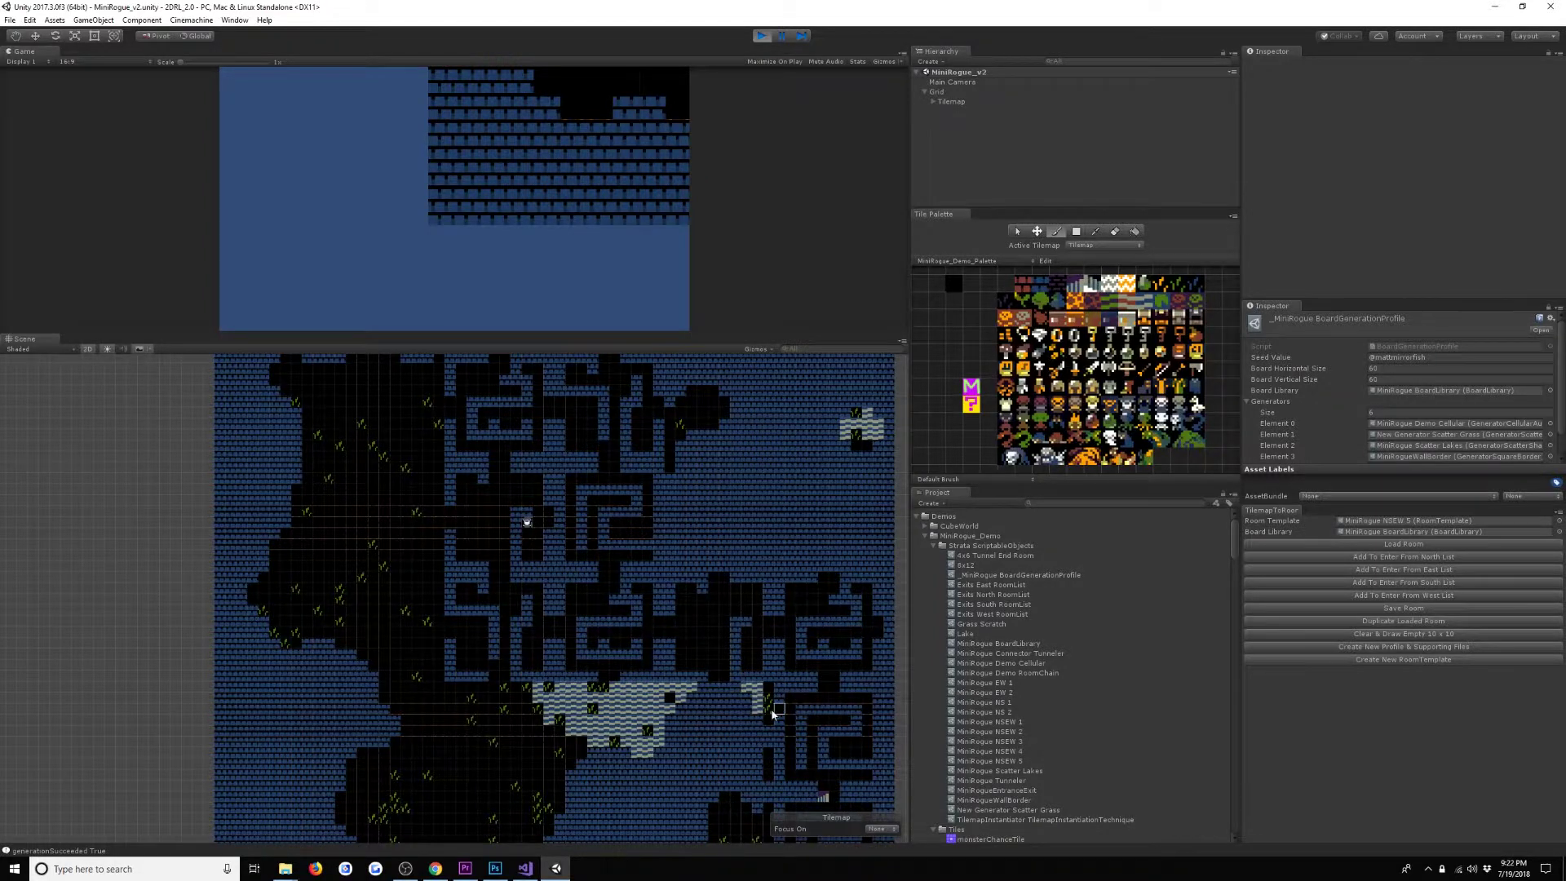
scroll(773, 715, "down", 2)
scroll(653, 626, "up", 3)
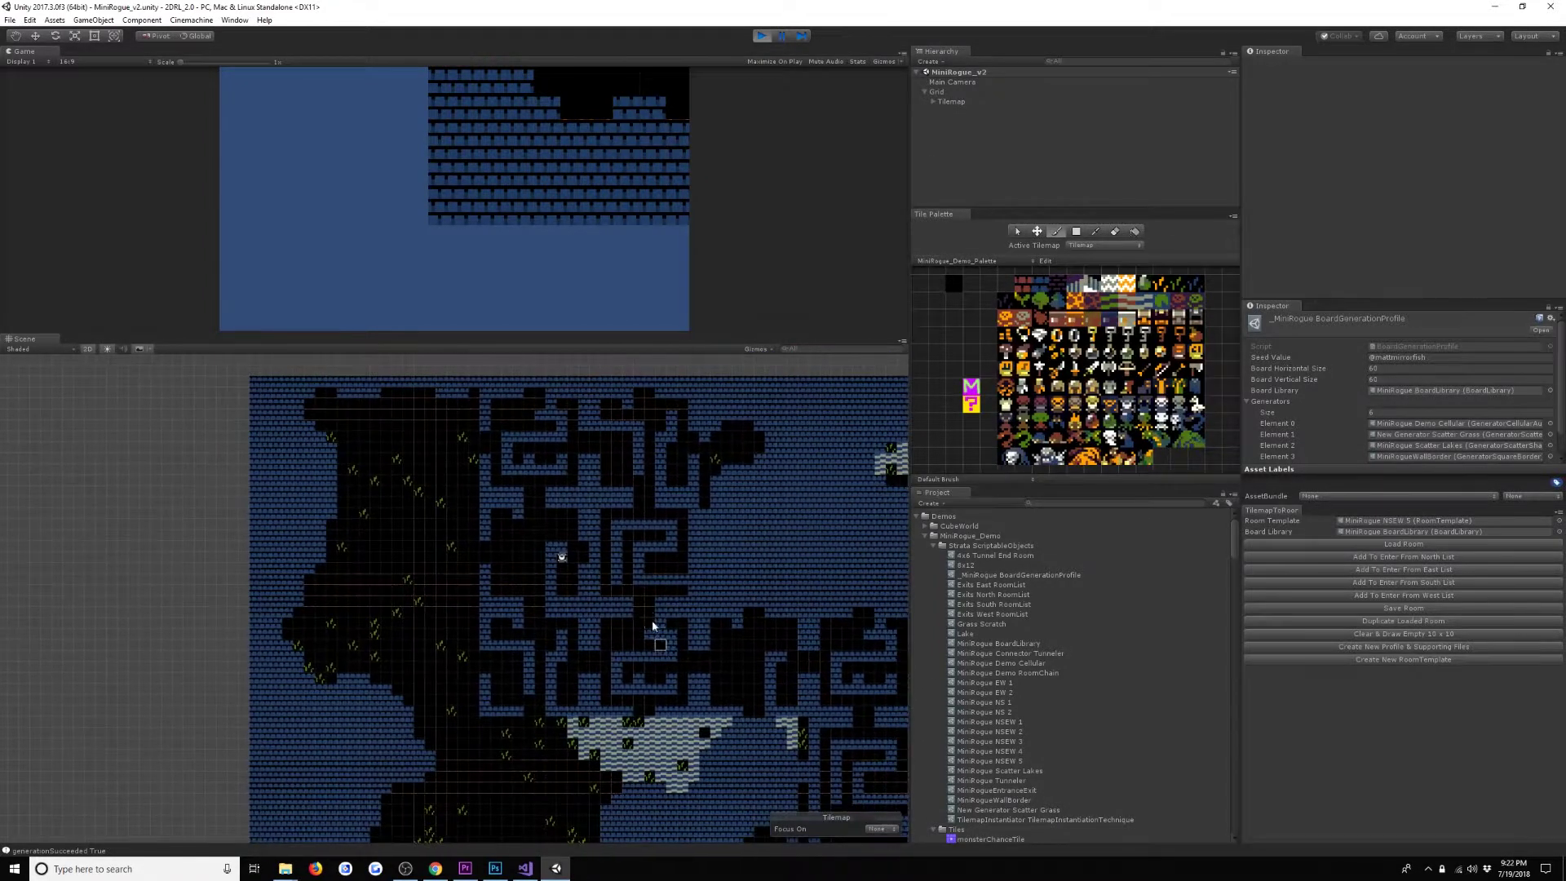
scroll(566, 602, "down", 5)
middle_click_drag(656, 650, 658, 577)
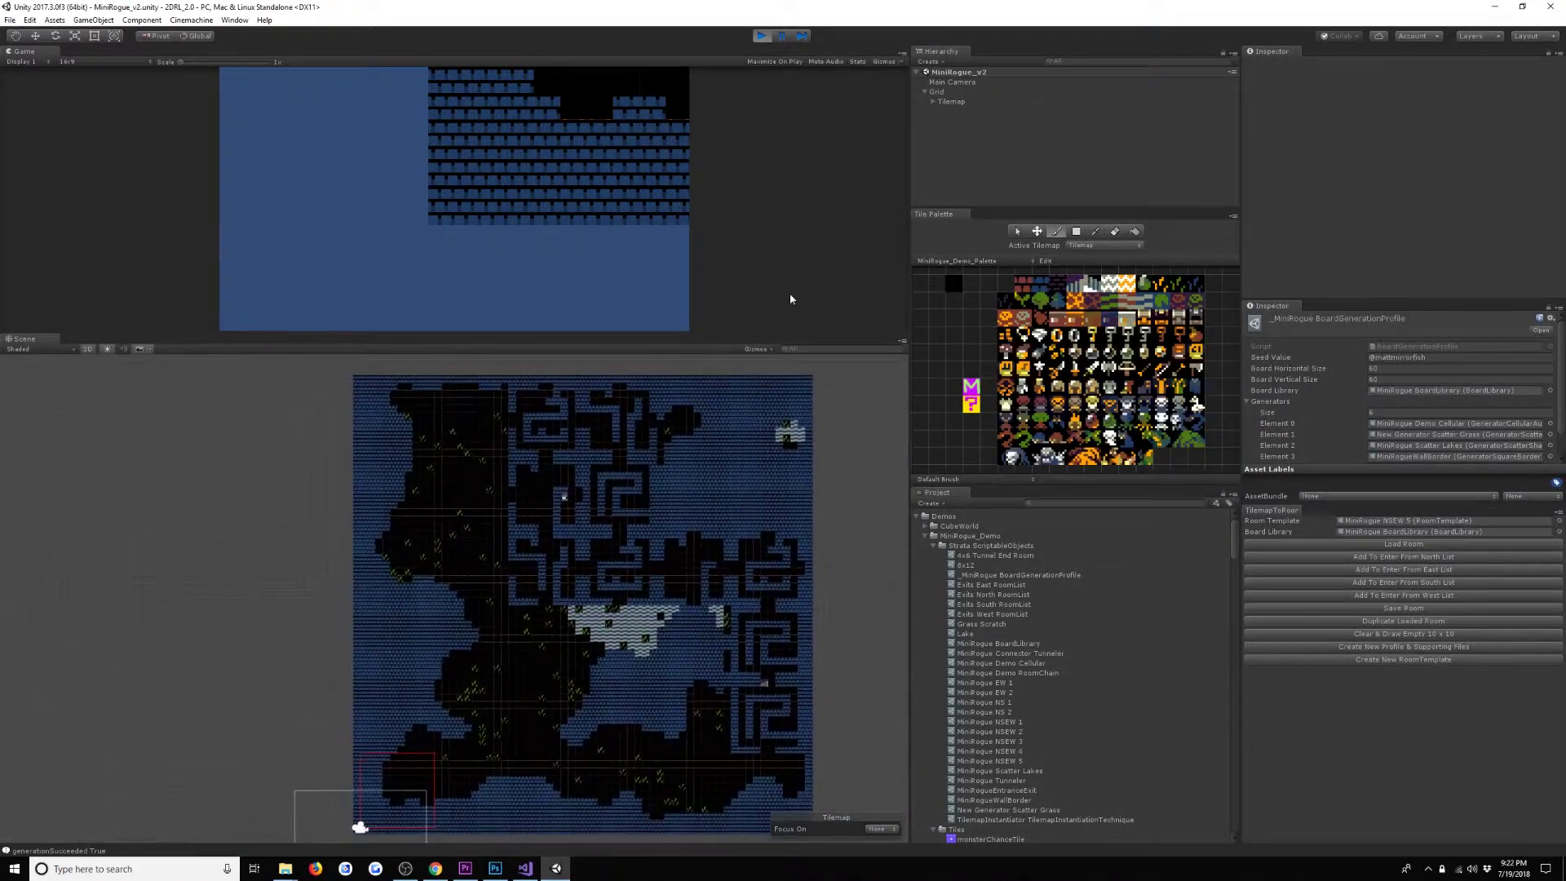
key("space")
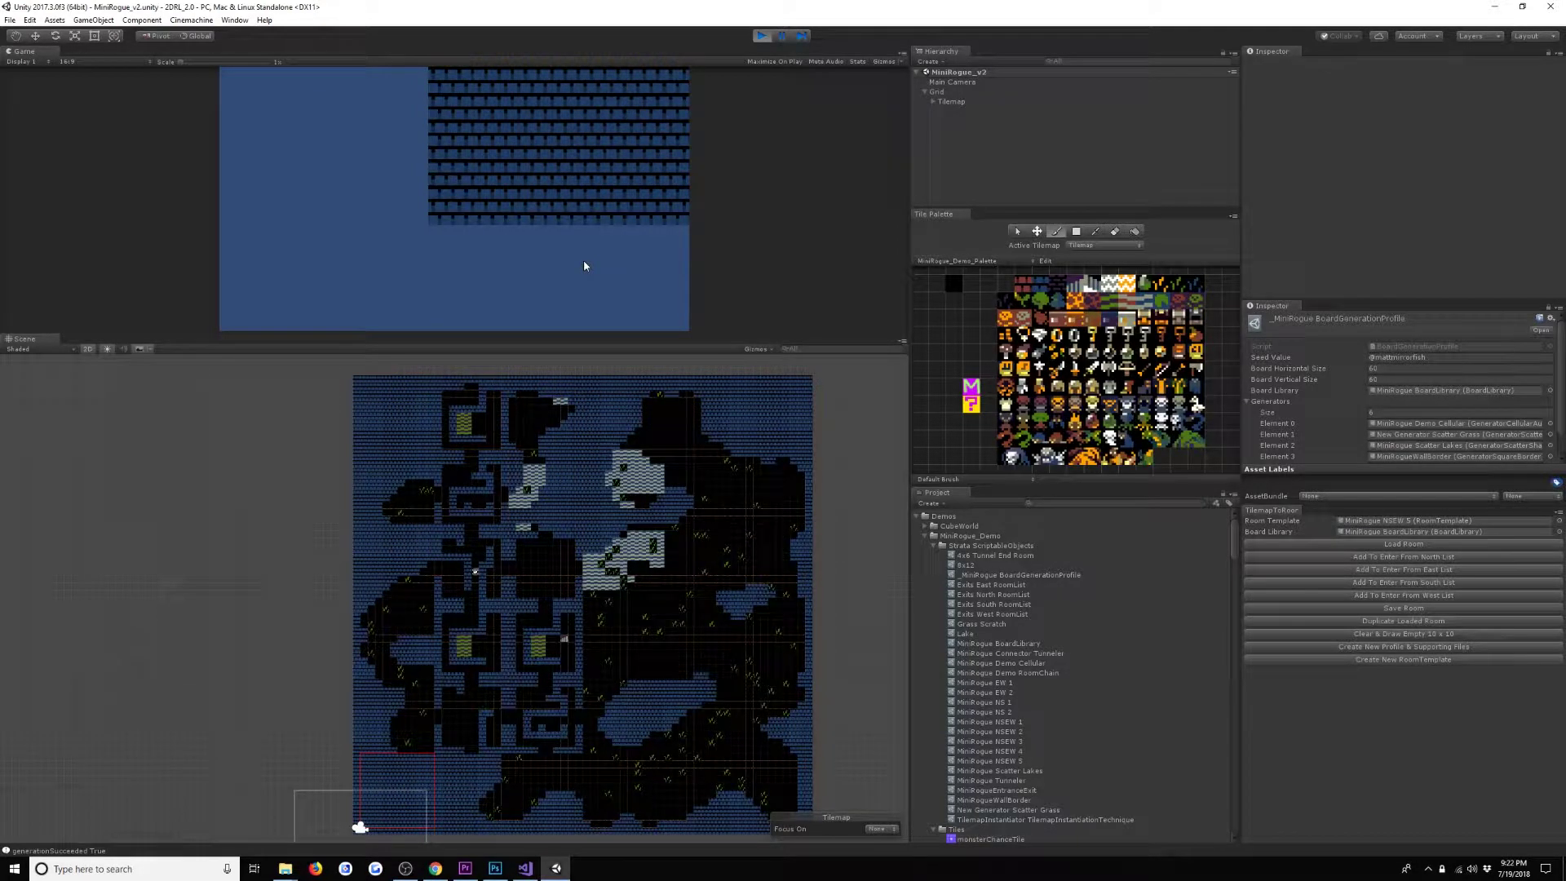
left_click(584, 266)
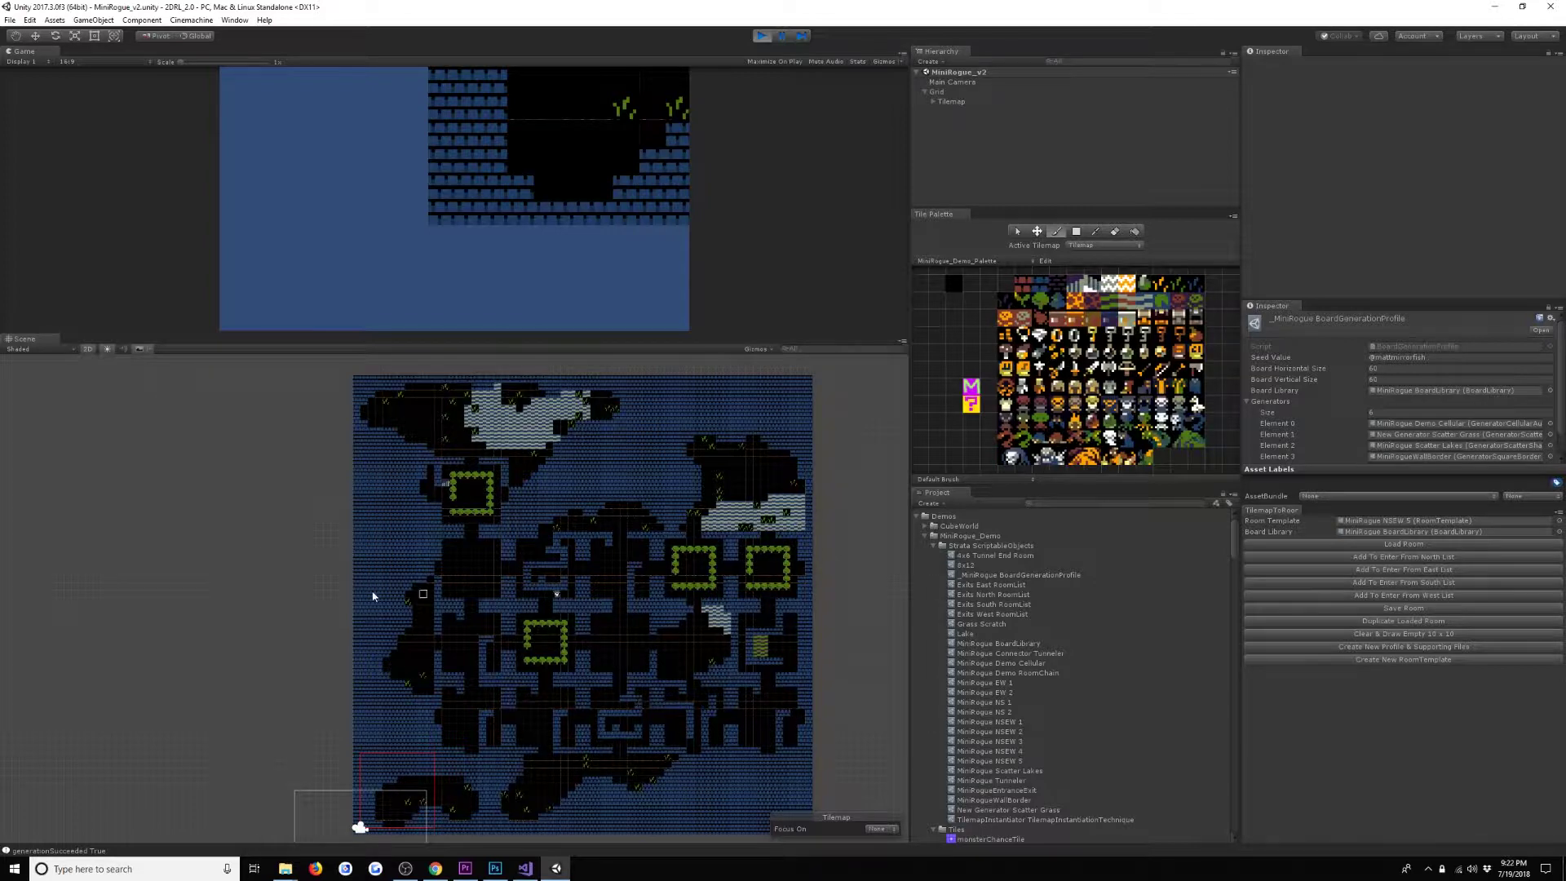
Stop Play mode and load the room template into the tilemap.
left_click(761, 36)
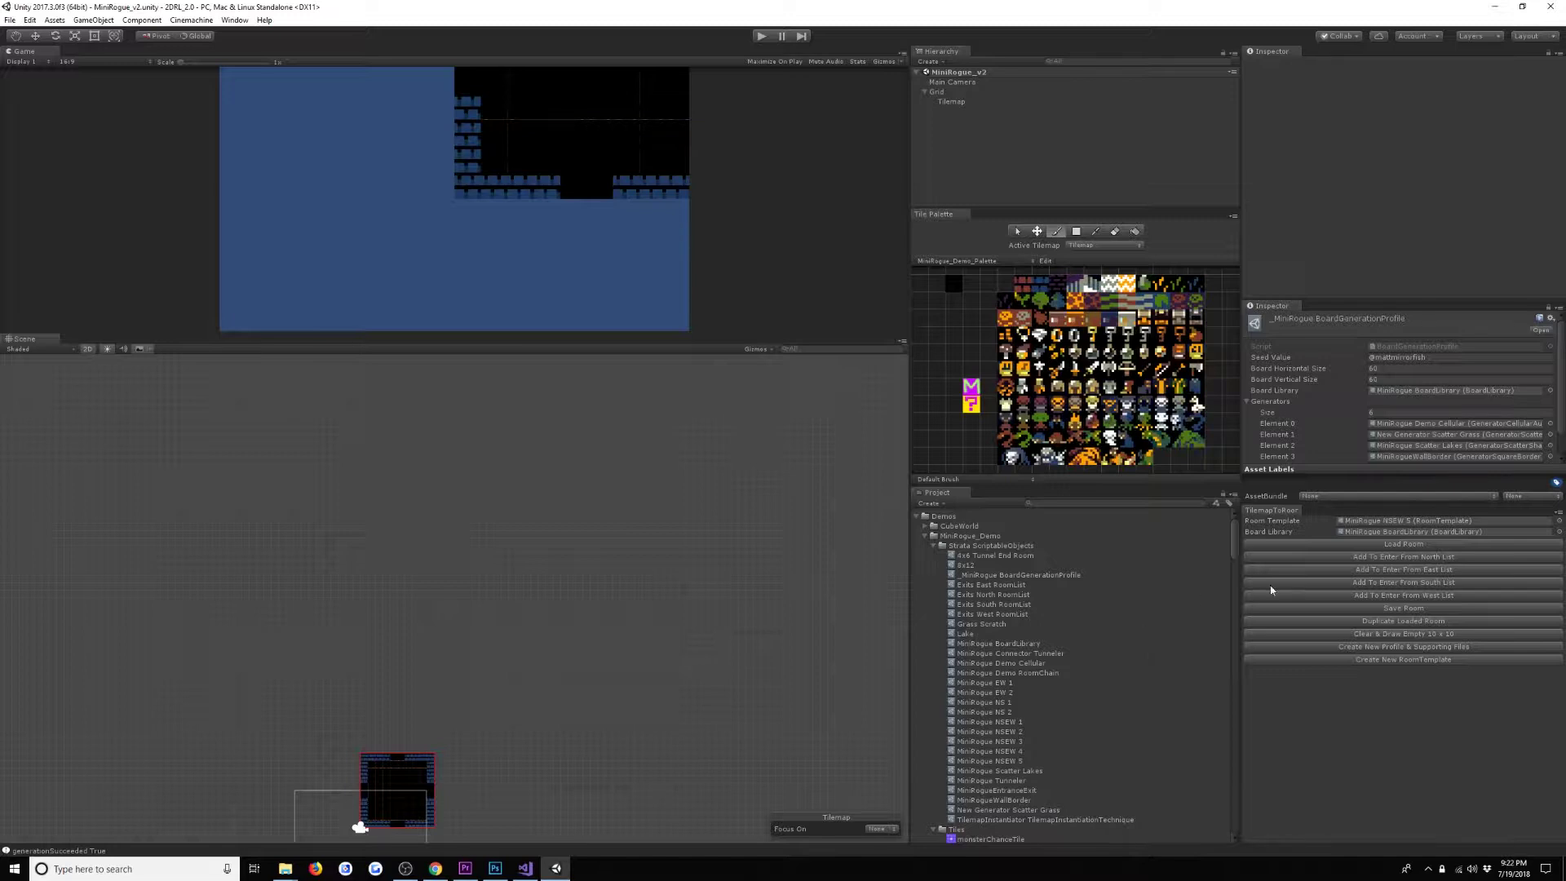
left_click(1403, 544)
key("f")
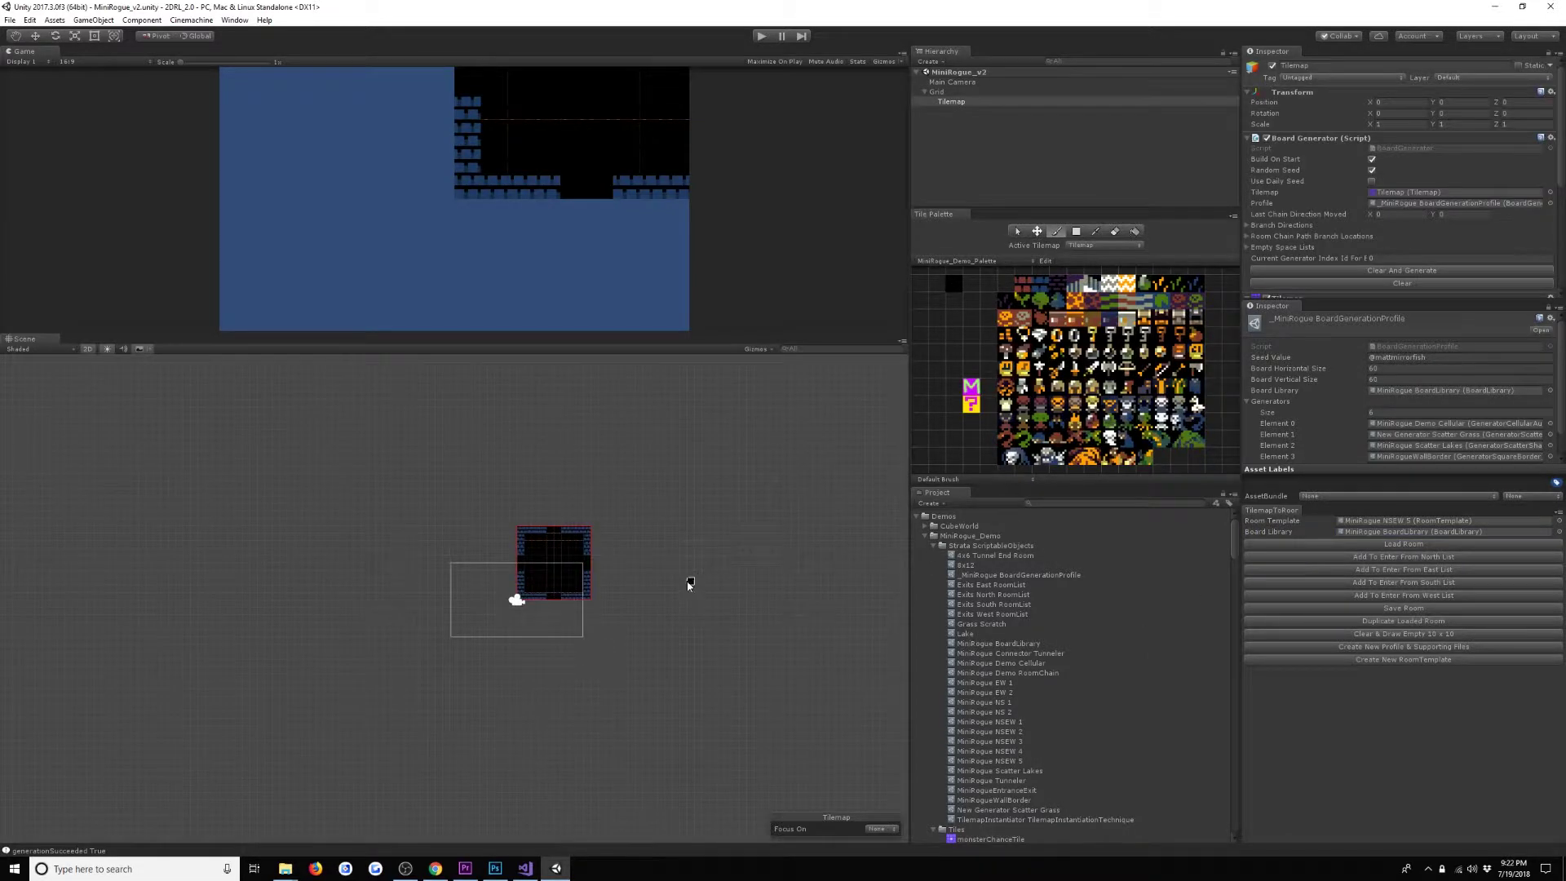
Frame the walled room and paint a magenta M tile at its centre.
scroll(584, 614, "up", 8)
mouse_move(583, 600)
middle_mouse_down()
mouse_move(767, 687)
mouse_move(823, 619)
mouse_move(789, 655)
middle_mouse_up()
scroll(698, 667, "up", 12)
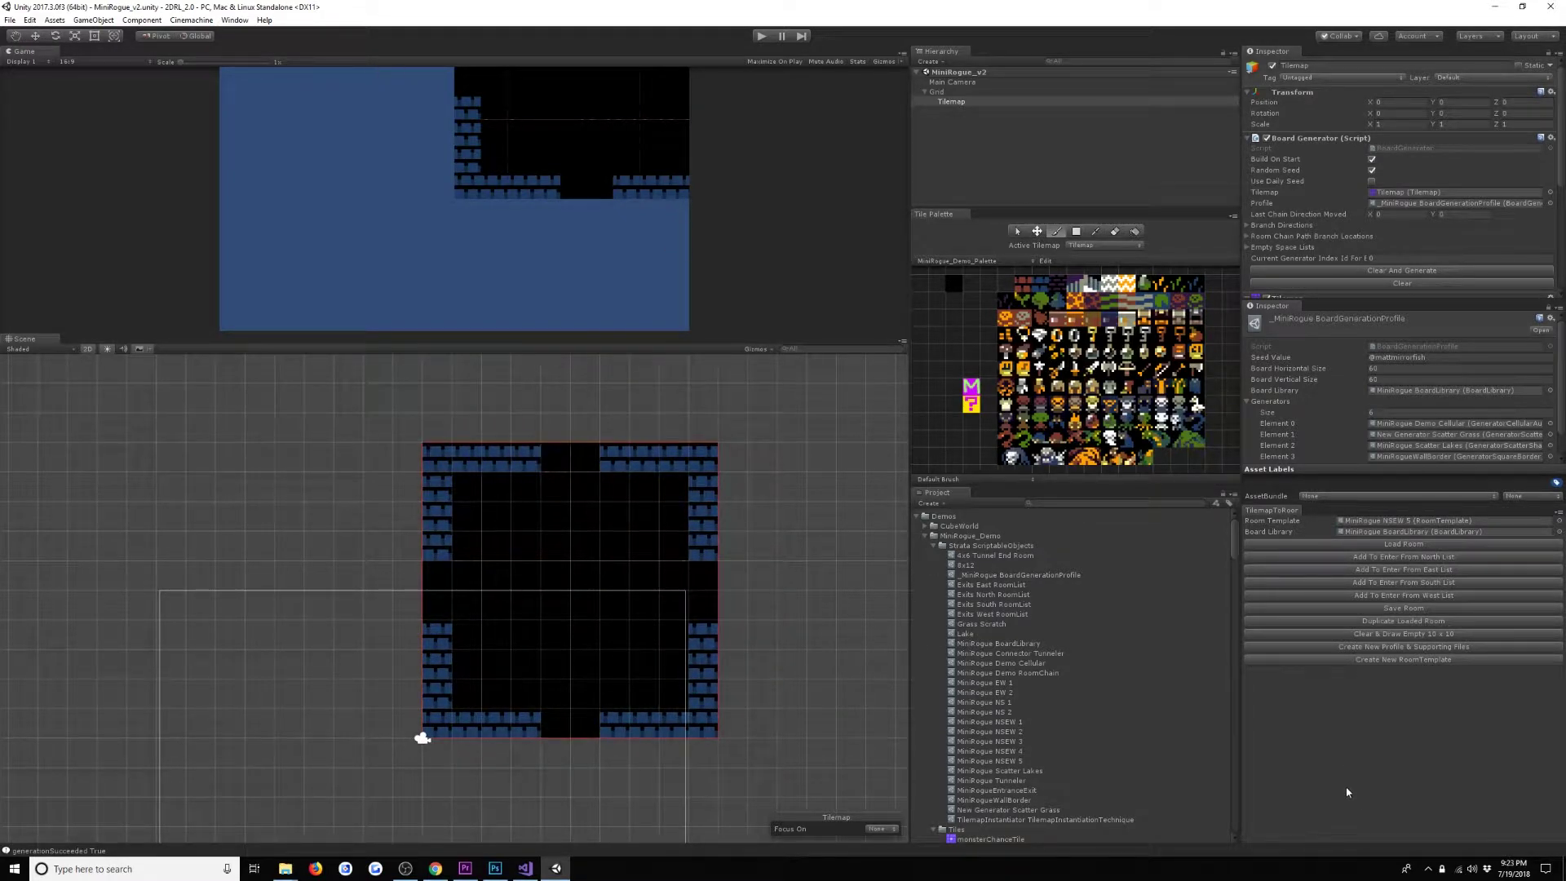
left_click(1338, 745)
left_click(585, 575)
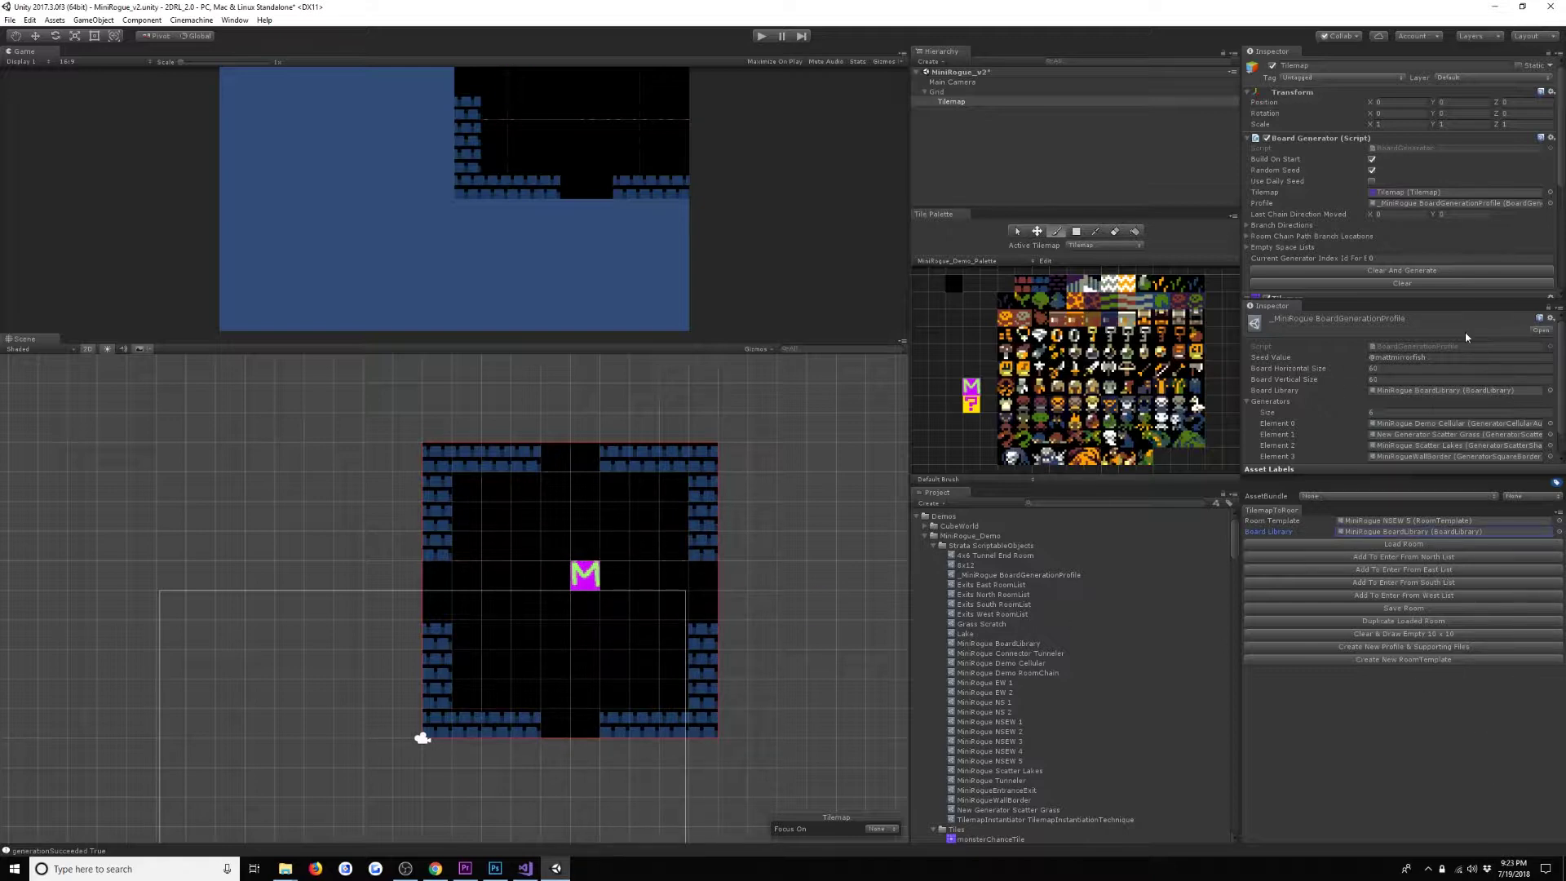
Browse the MiniRogue BoardLibrary entry list, then save the room into its template.
double_click(1445, 394)
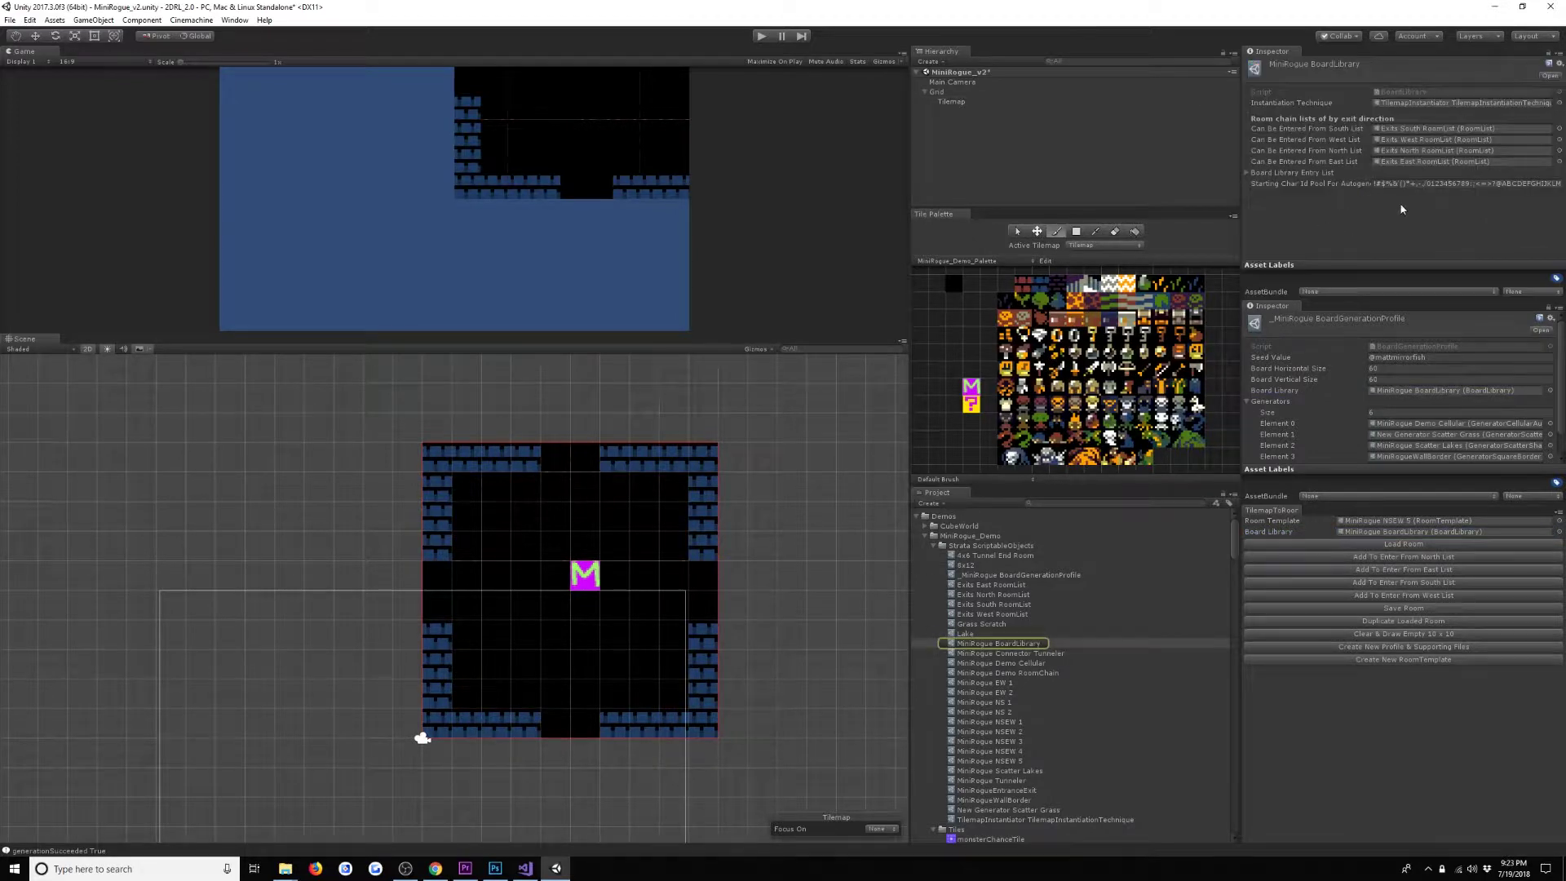
left_click(1311, 176)
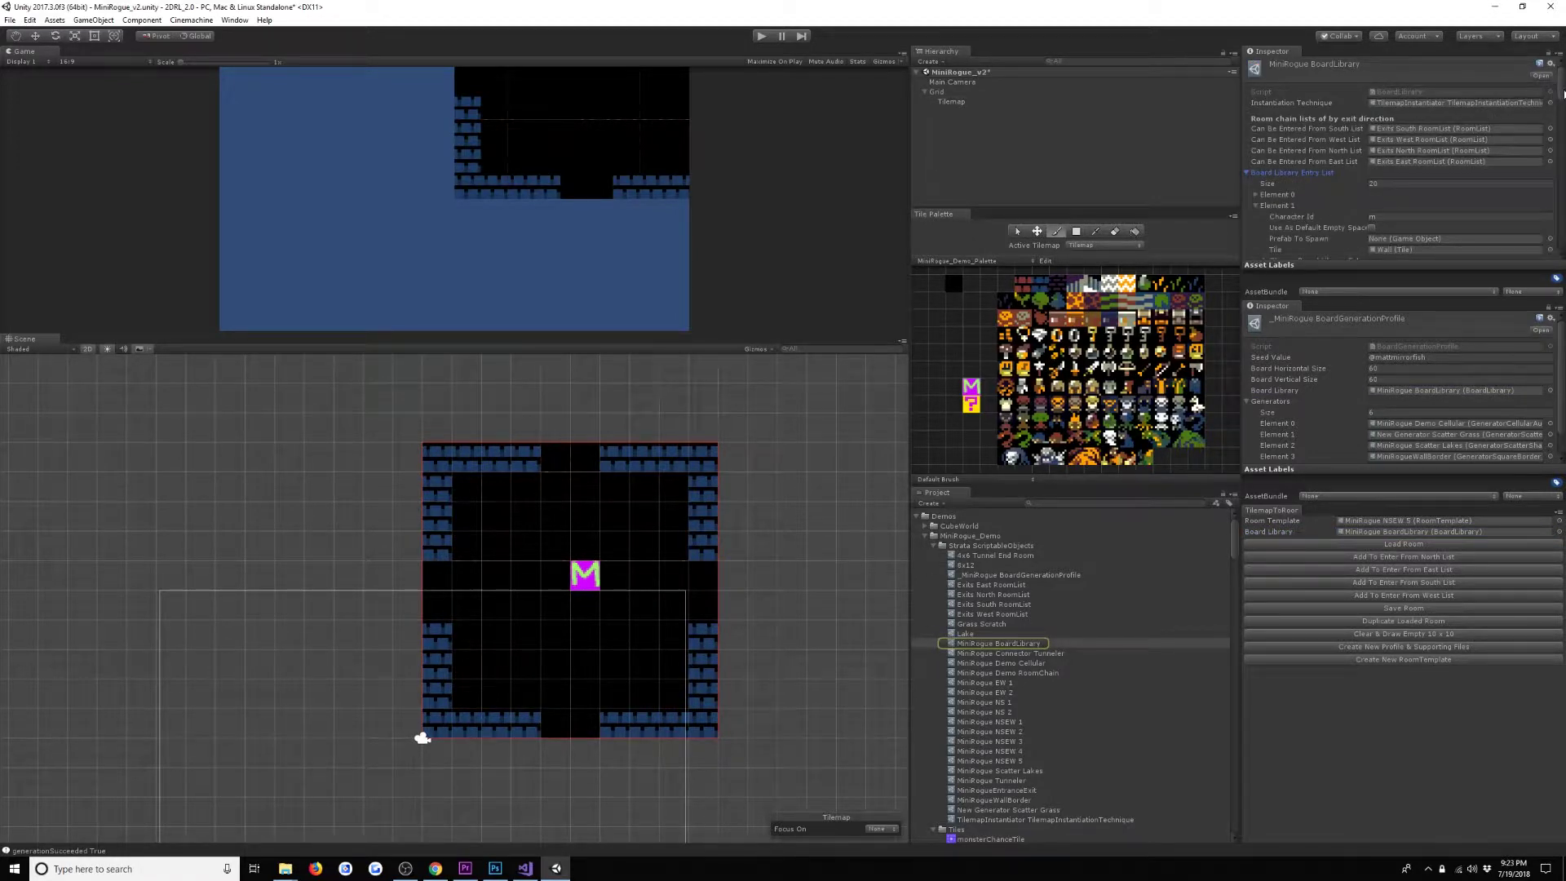
left_click_drag(1558, 89, 1553, 280)
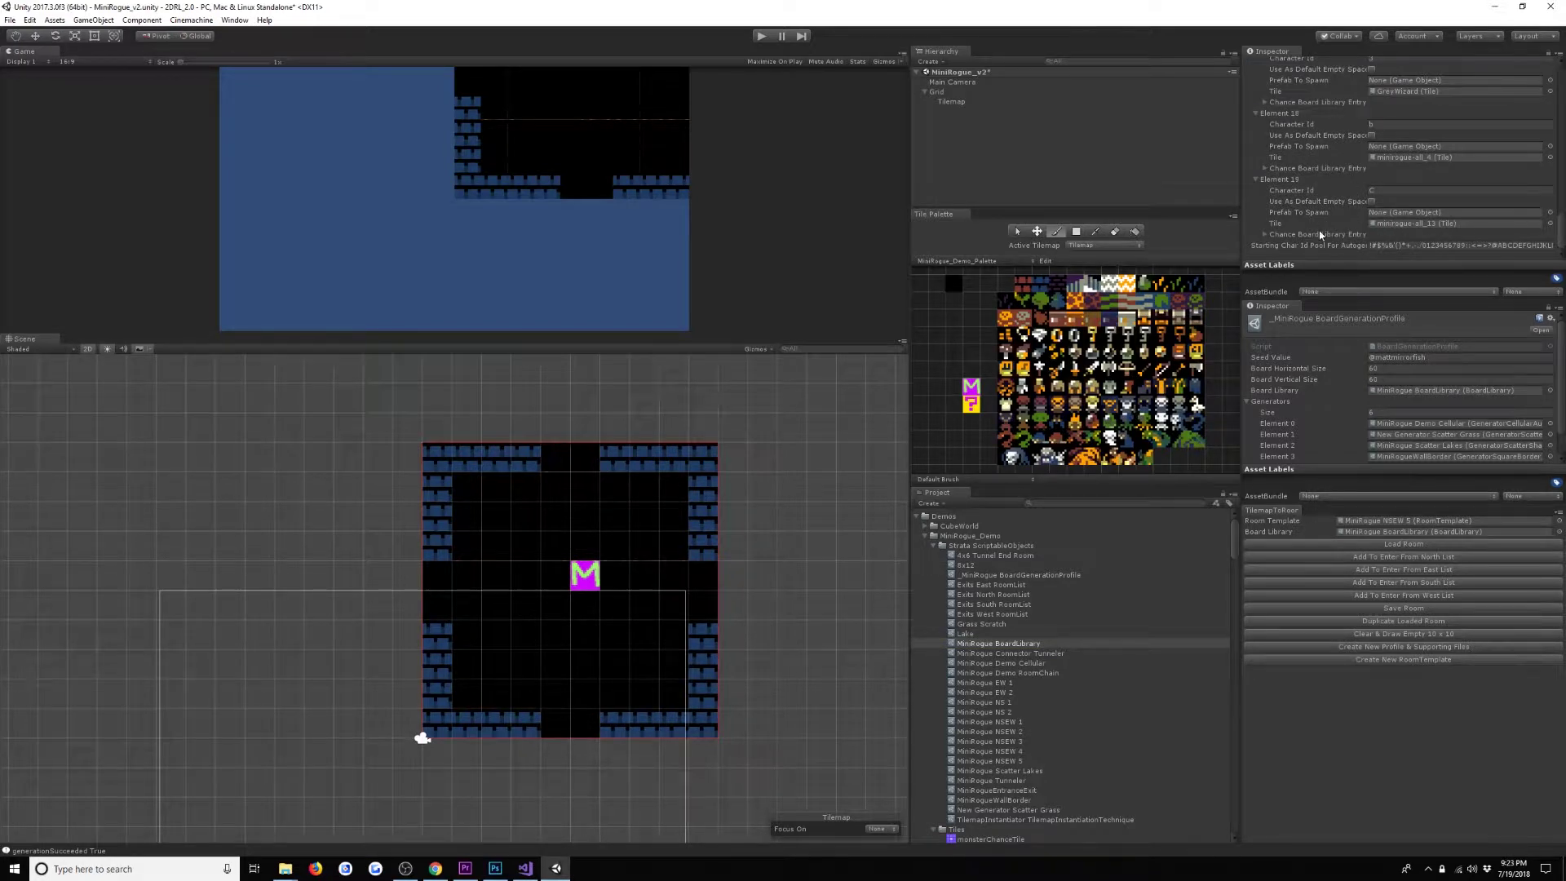
scroll(1315, 247, "up", 2)
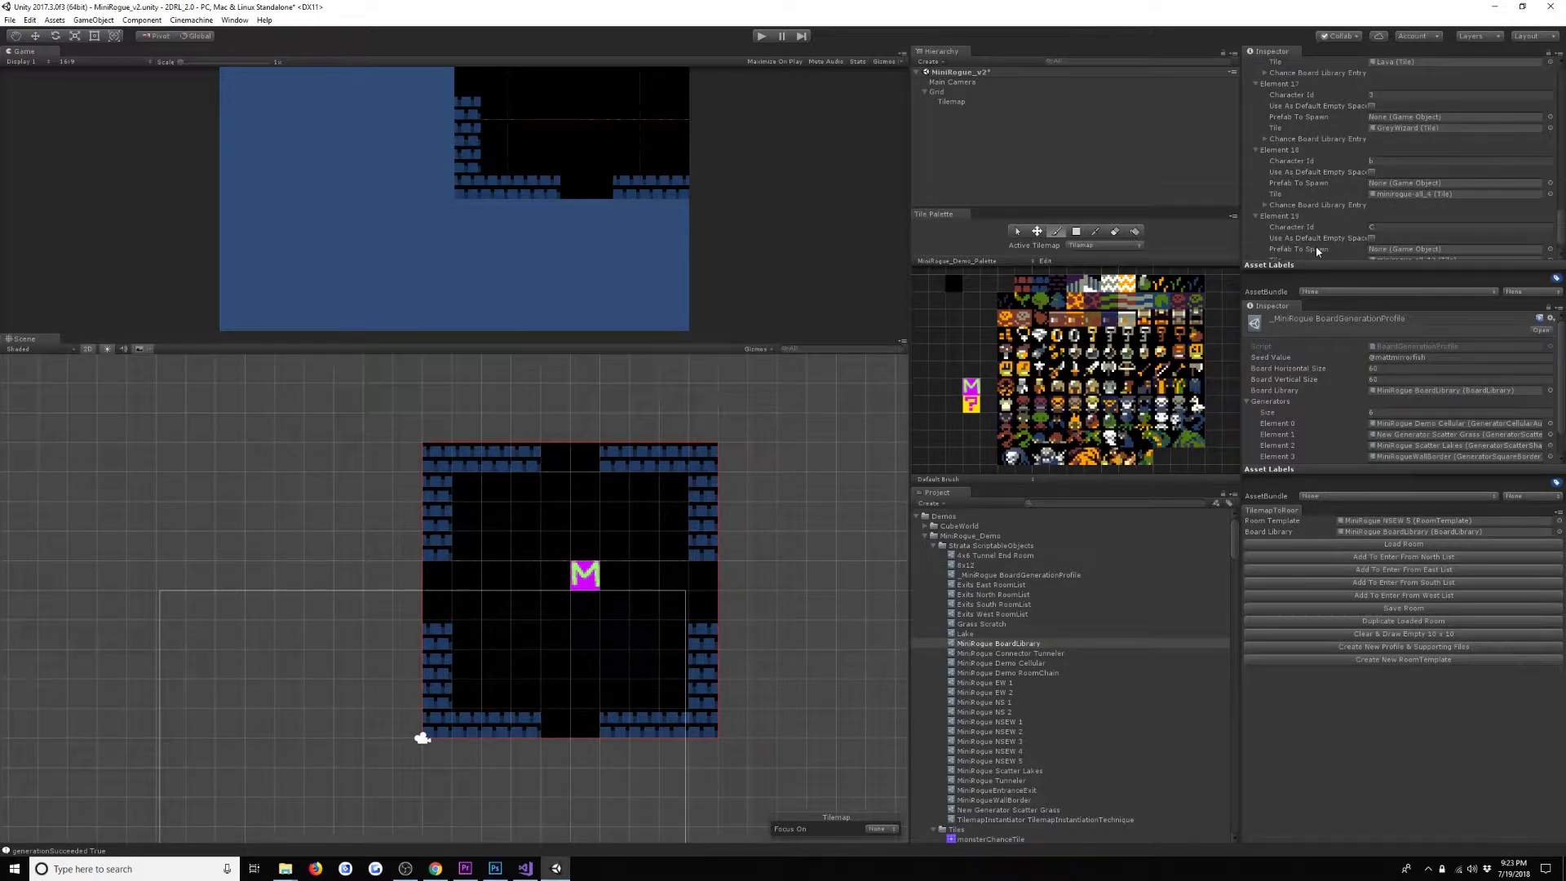
scroll(1315, 251, "down", 2)
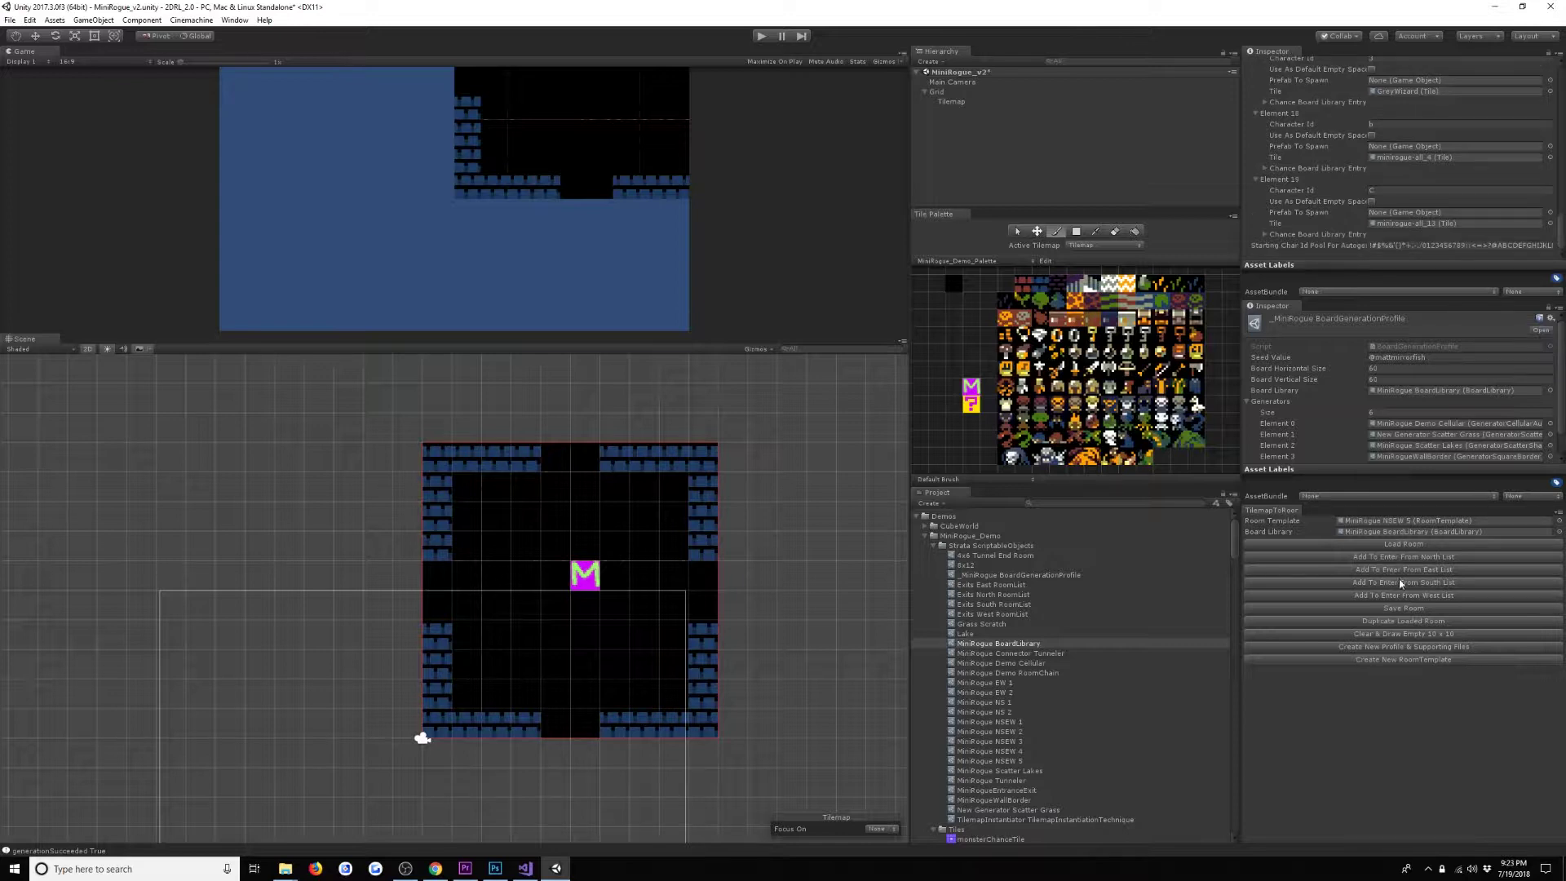
left_click(1402, 608)
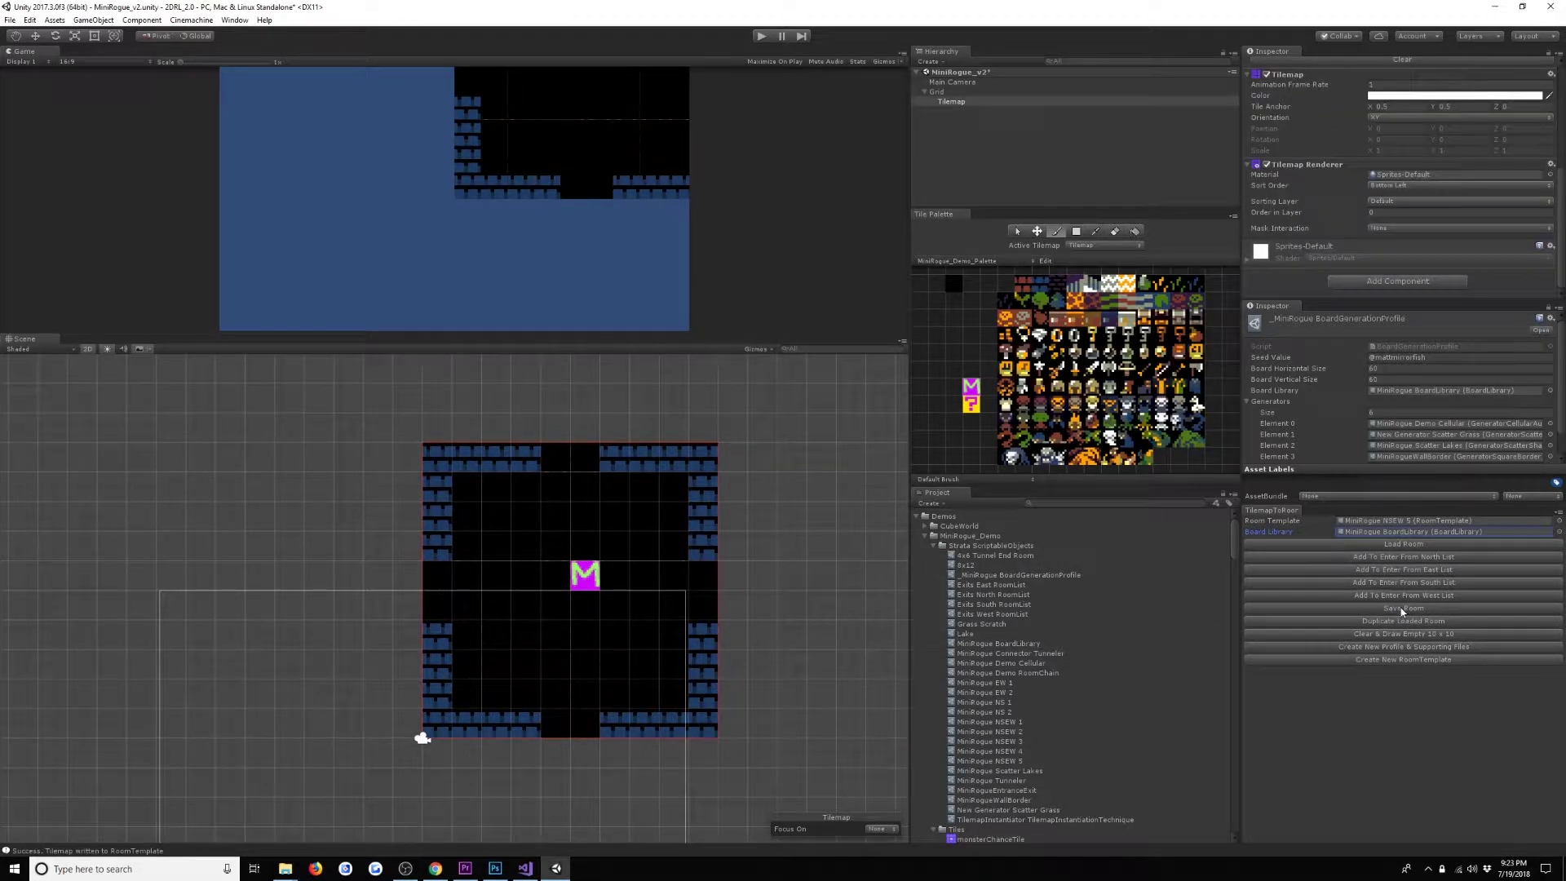
Reopen the board library and expand Element 20's chance entry and its Chance Chars list.
double_click(1391, 391)
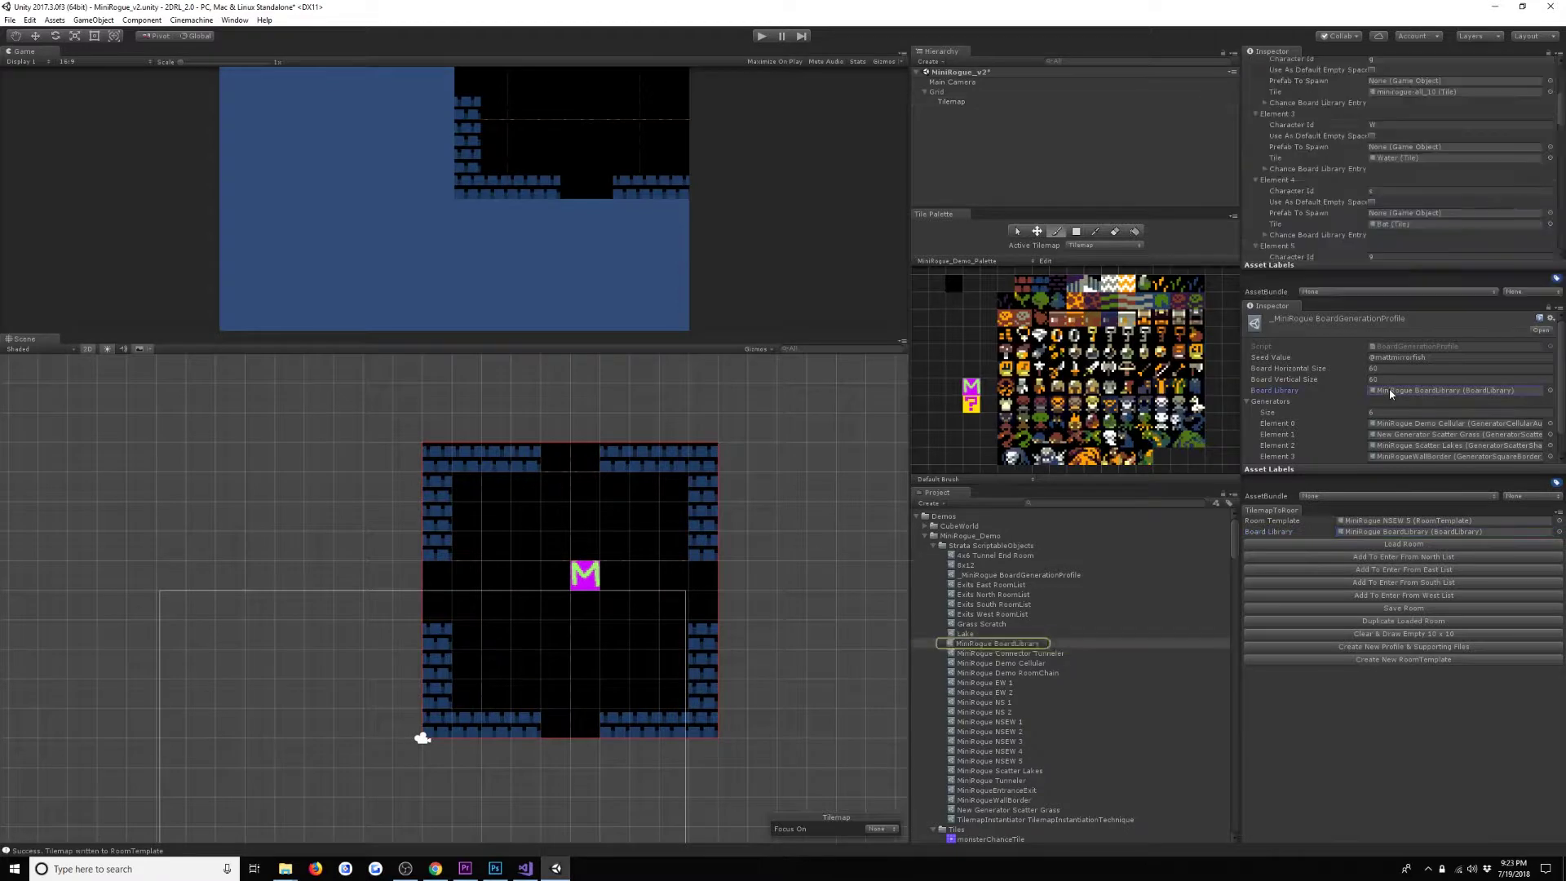
scroll(1435, 166, "down", 3)
scroll(1436, 167, "down", 10)
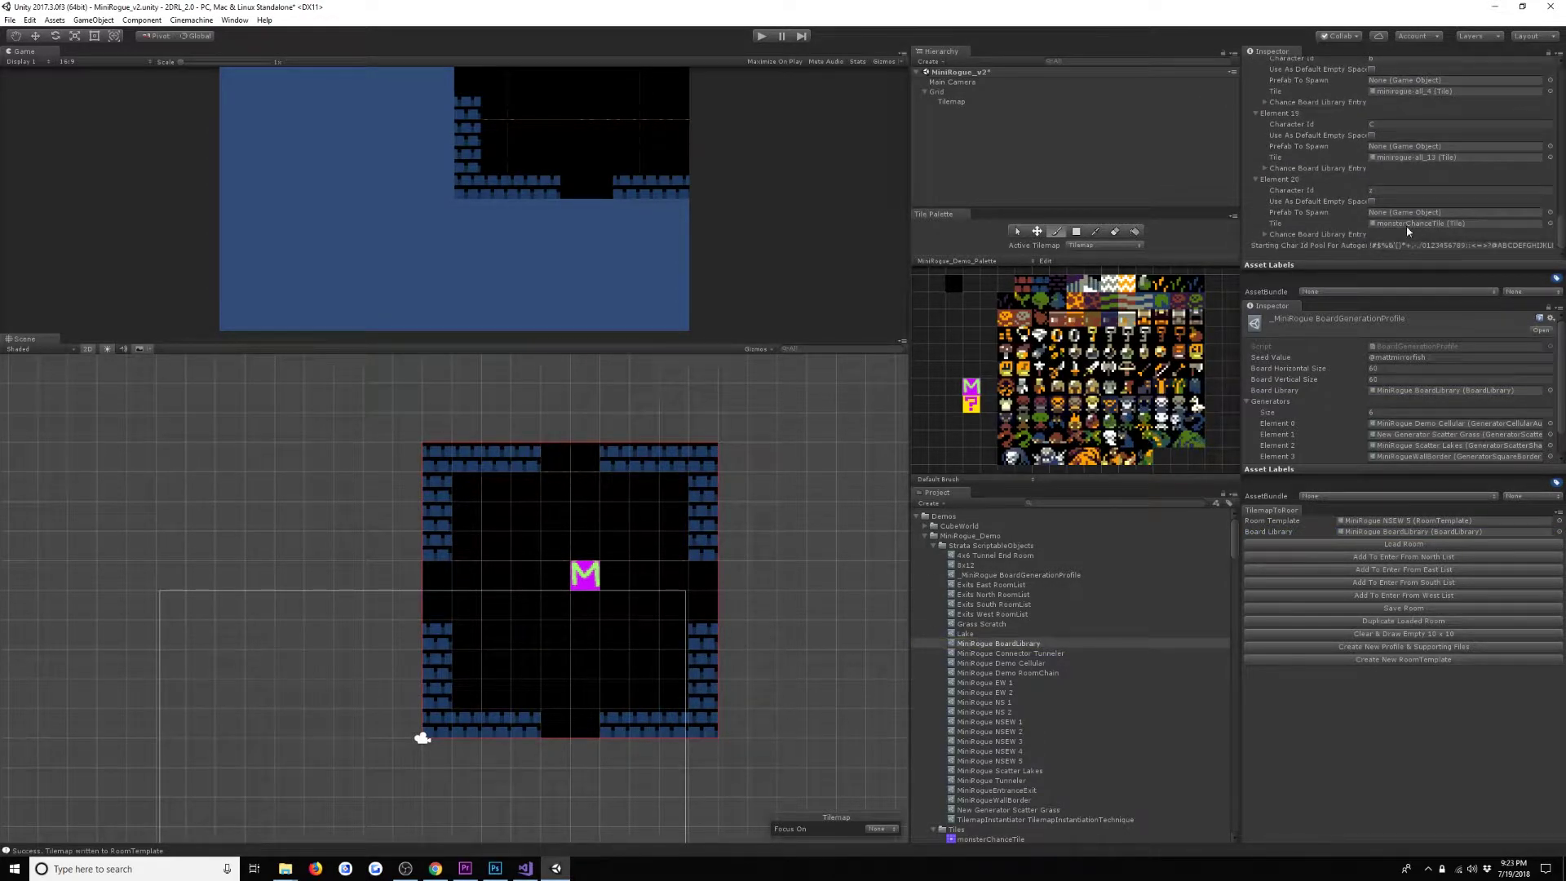
left_click(1300, 232)
scroll(1332, 222, "down", 1)
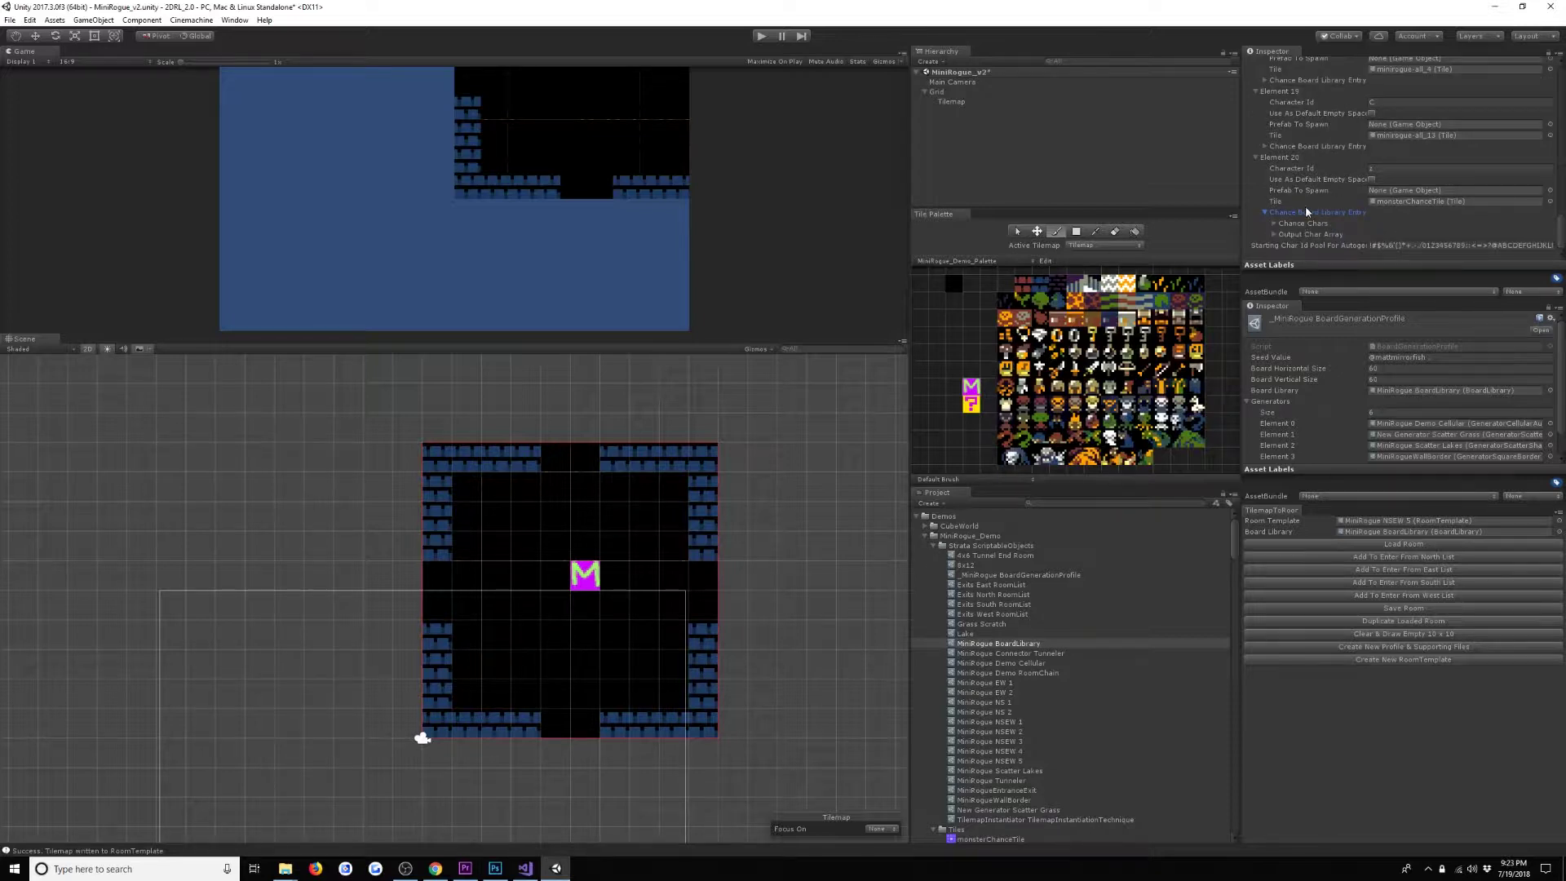
left_click(1380, 169)
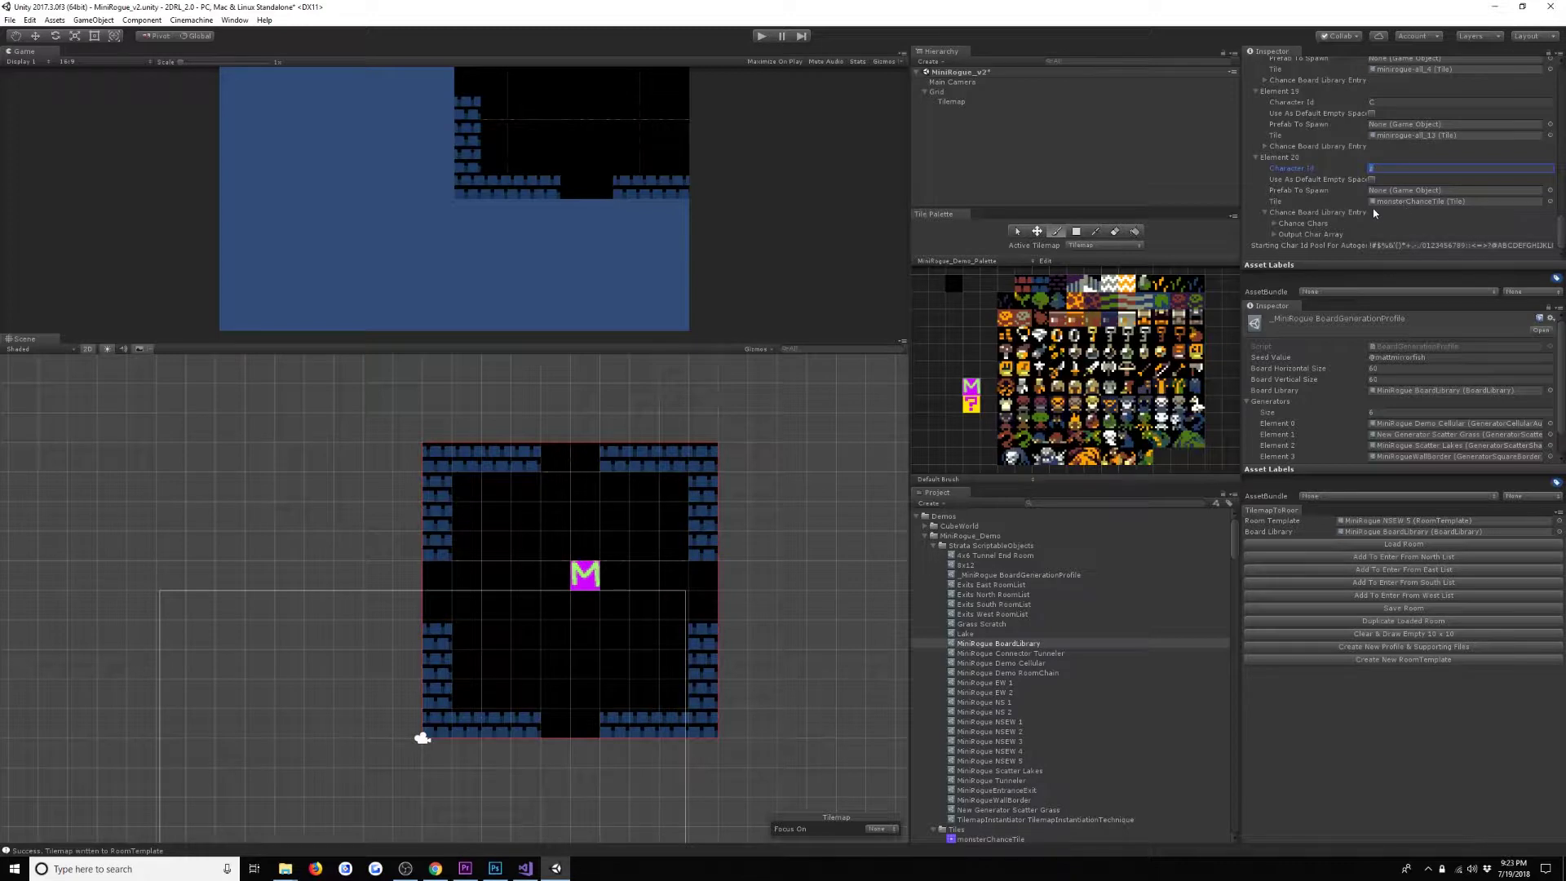
left_click(1304, 224)
Set Element 20's Chance Chars size to 3.
scroll(1368, 200, "down", 1)
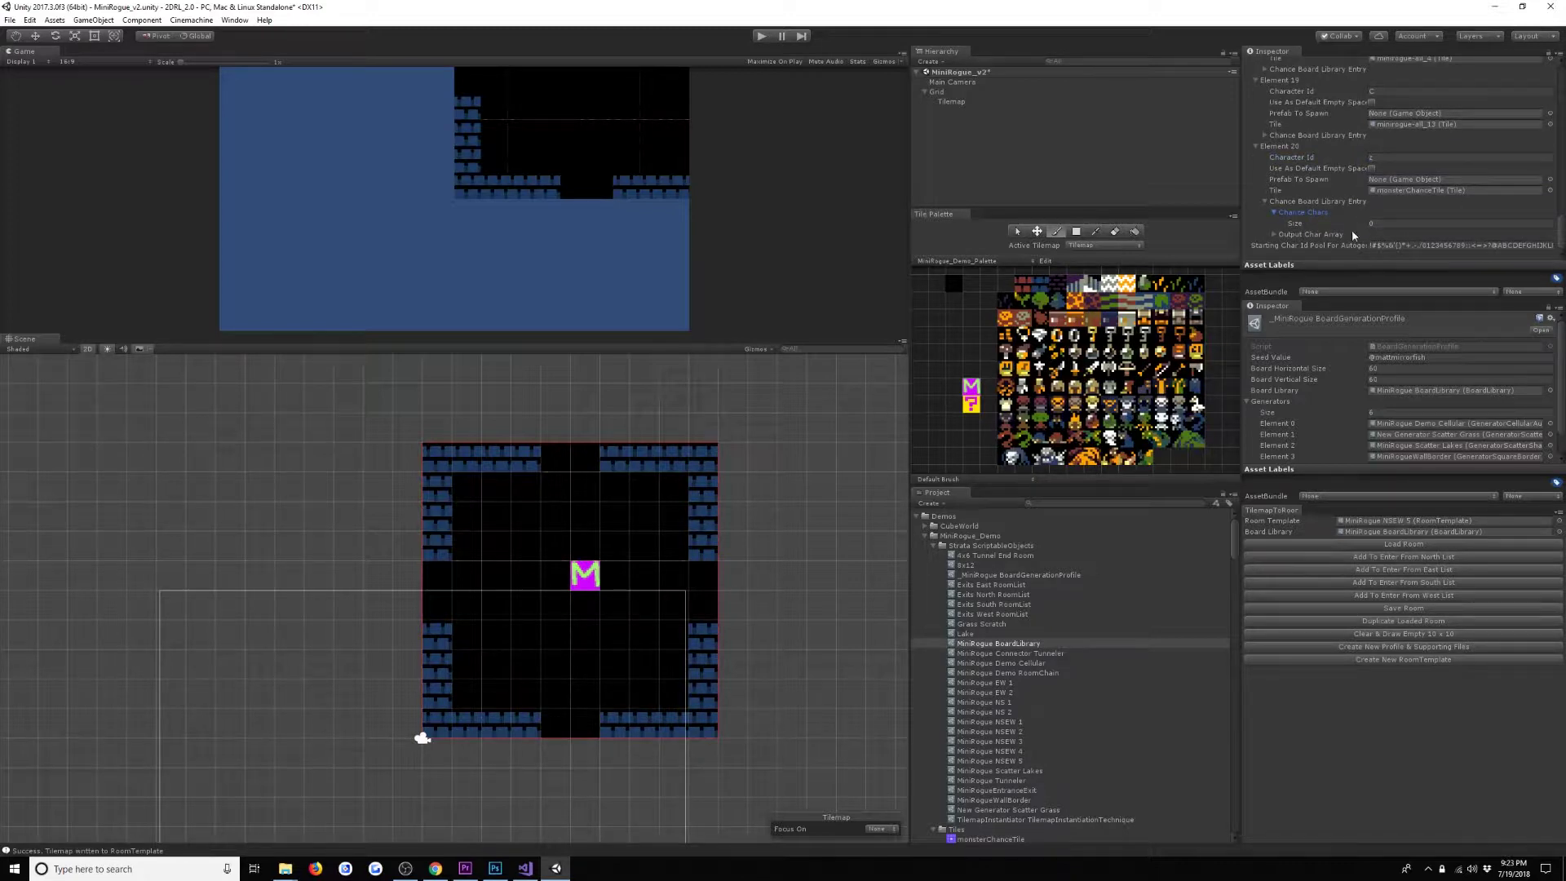
left_click(1304, 236)
scroll(1303, 236, "down", 4)
left_click(1415, 224)
key("Return")
scroll(1342, 161, "down", 2)
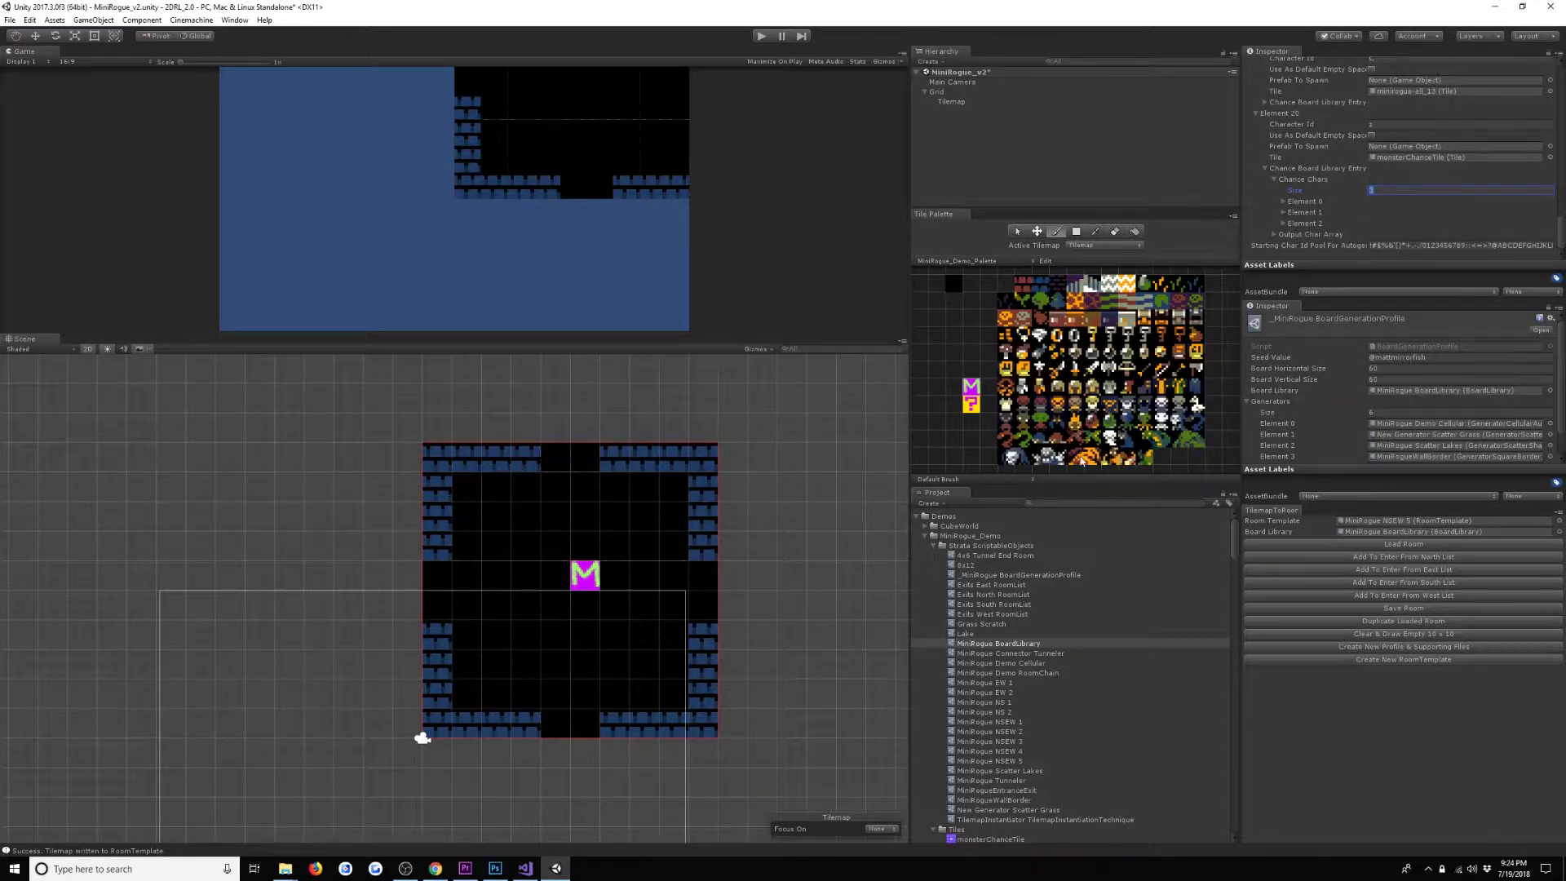
left_click(1044, 419)
left_click(644, 516)
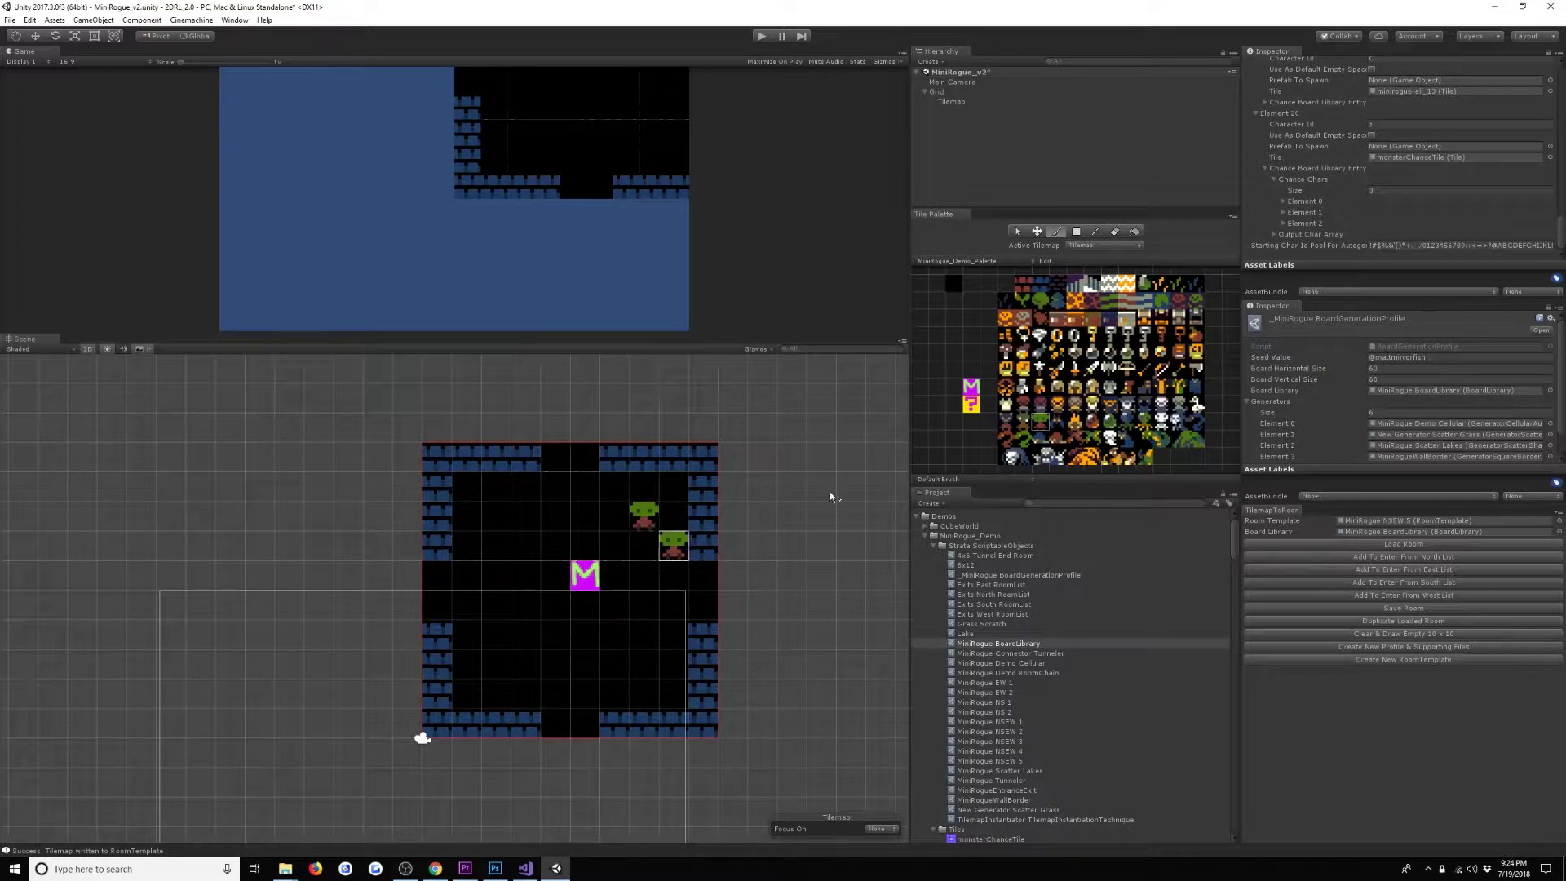
left_click(1029, 431)
left_click(1021, 421)
left_click(586, 515)
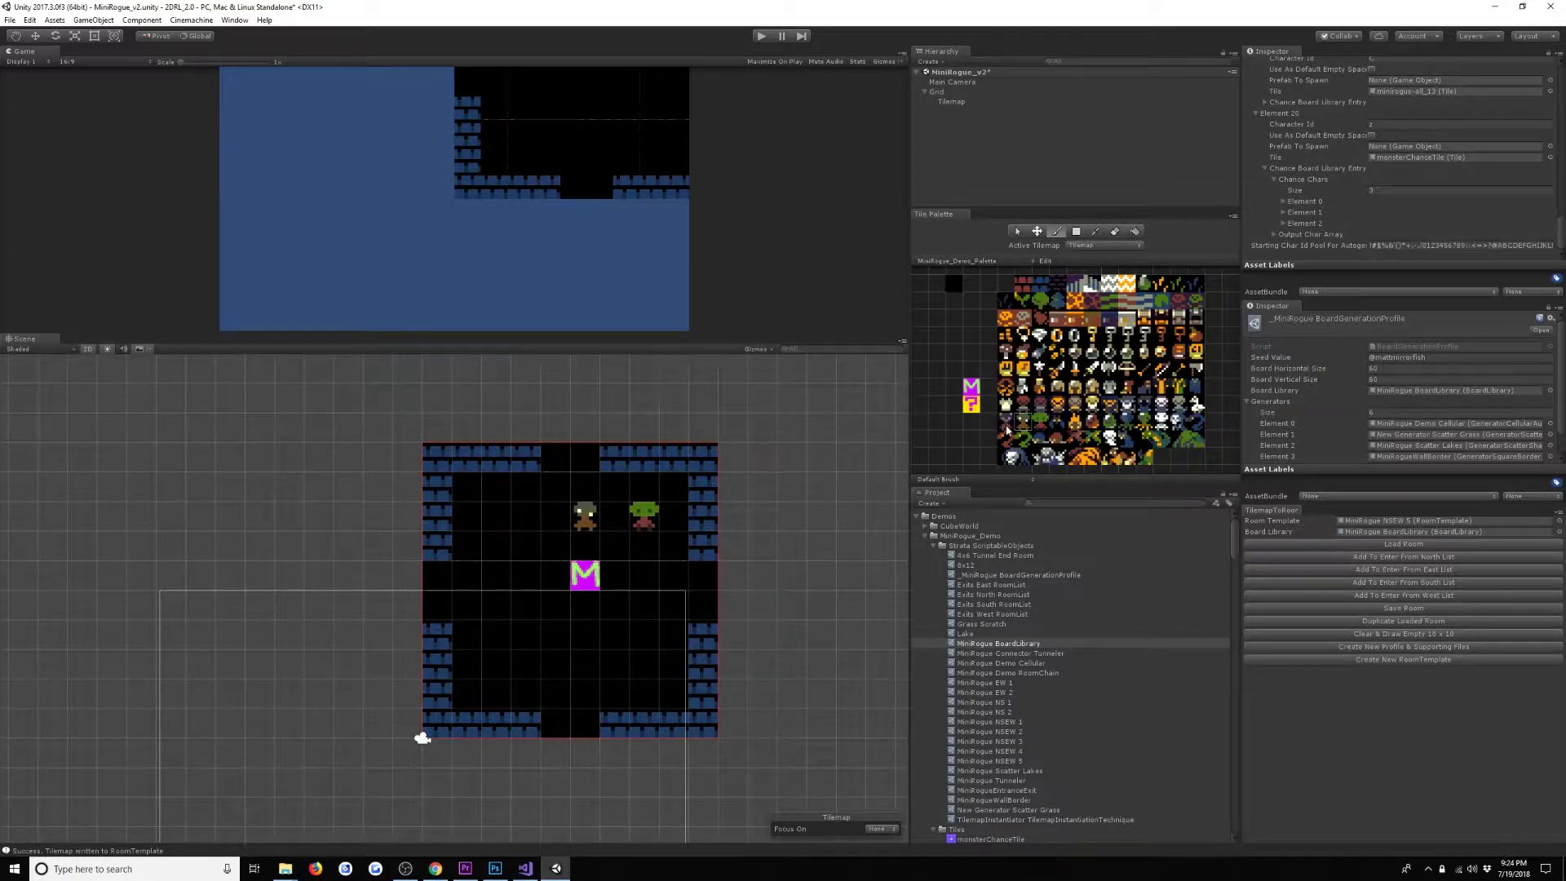
left_click(1074, 421)
left_click(526, 518)
left_click(1376, 610)
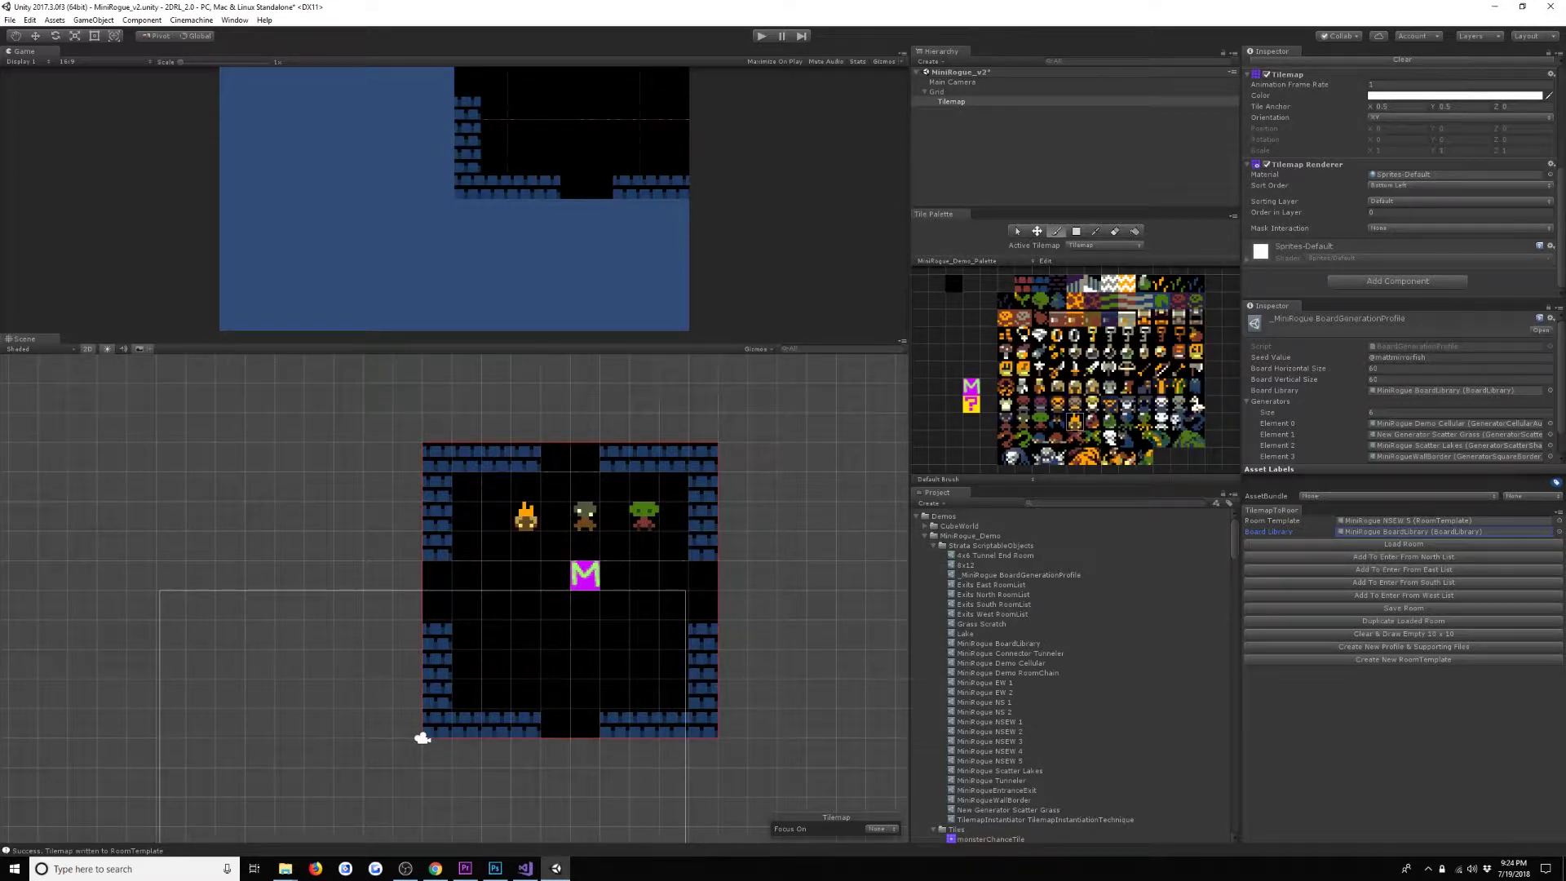
left_click(955, 285)
left_click(635, 521)
left_click_drag(632, 523, 524, 517)
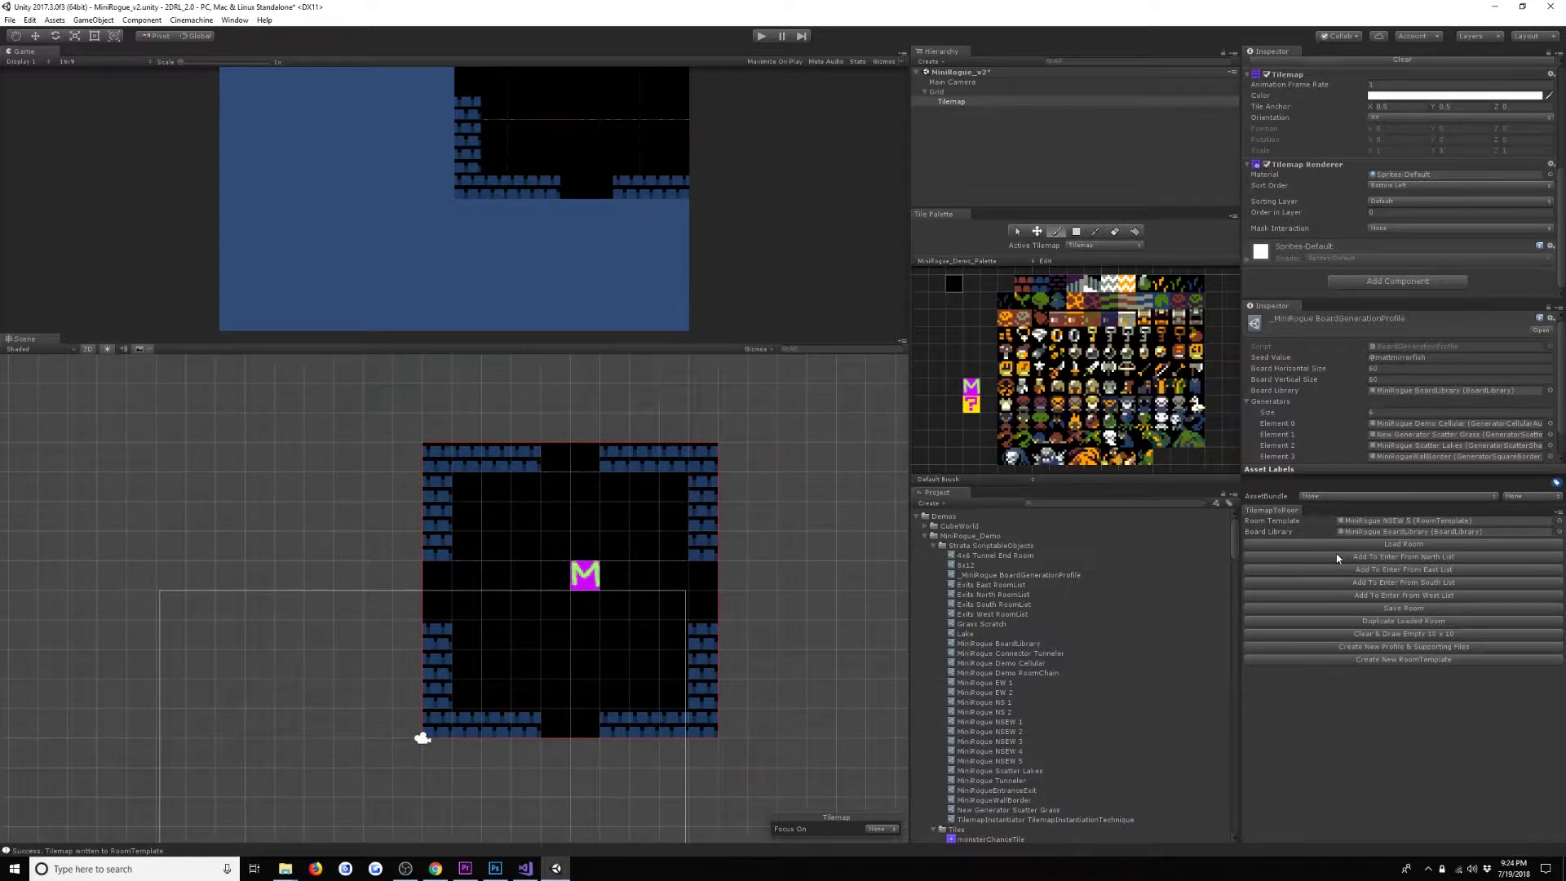
Save the room to its template and open the board library to the monster chance tile.
left_click(1346, 608)
double_click(1422, 391)
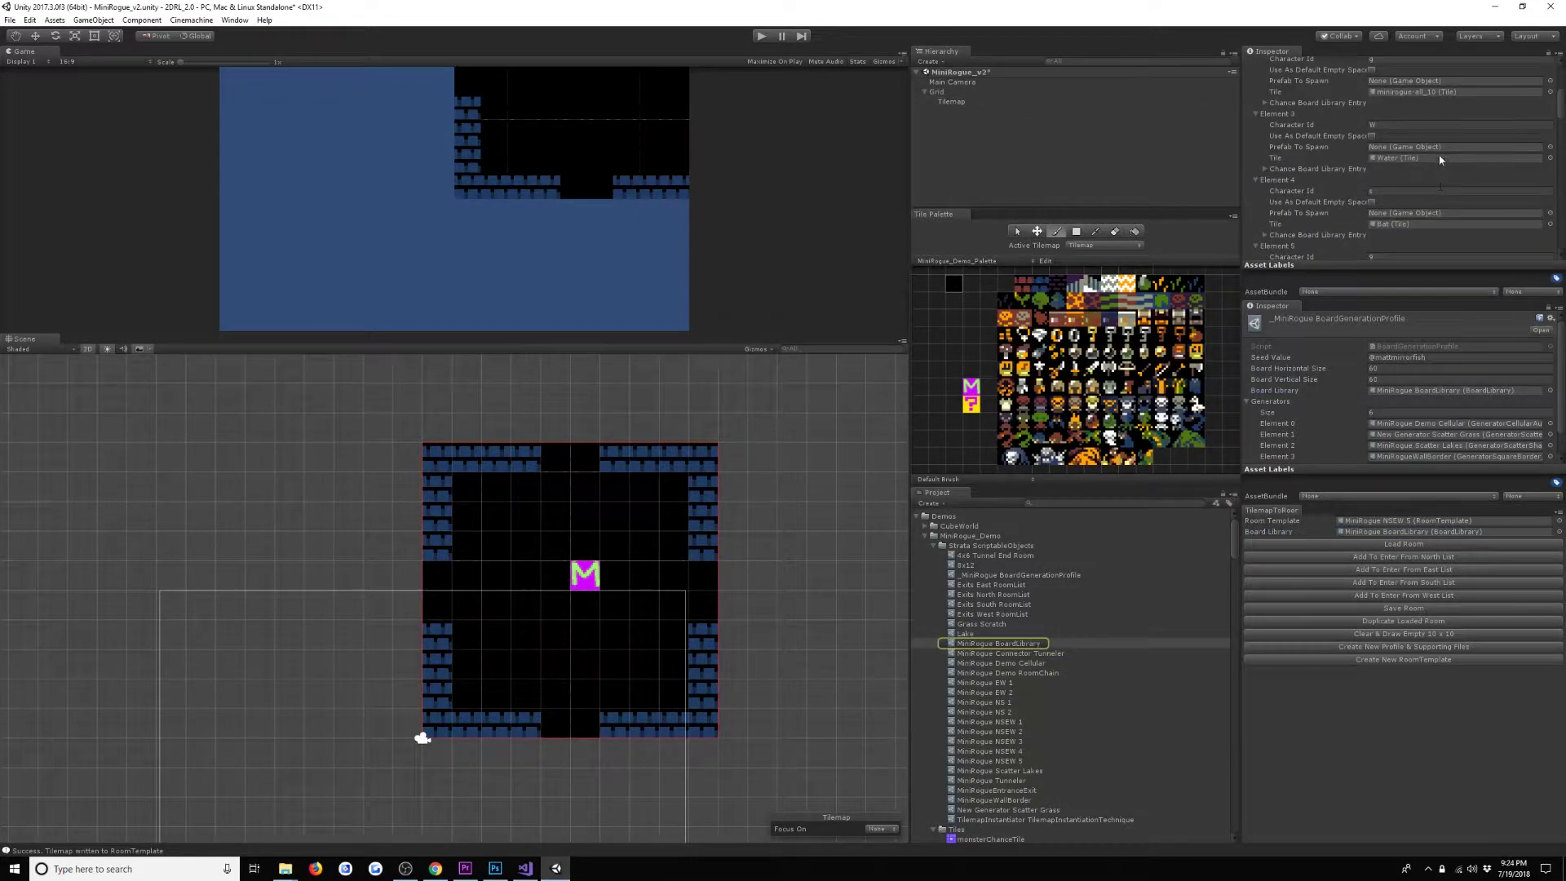
scroll(1402, 248, "up", 2)
scroll(1457, 184, "down", 15)
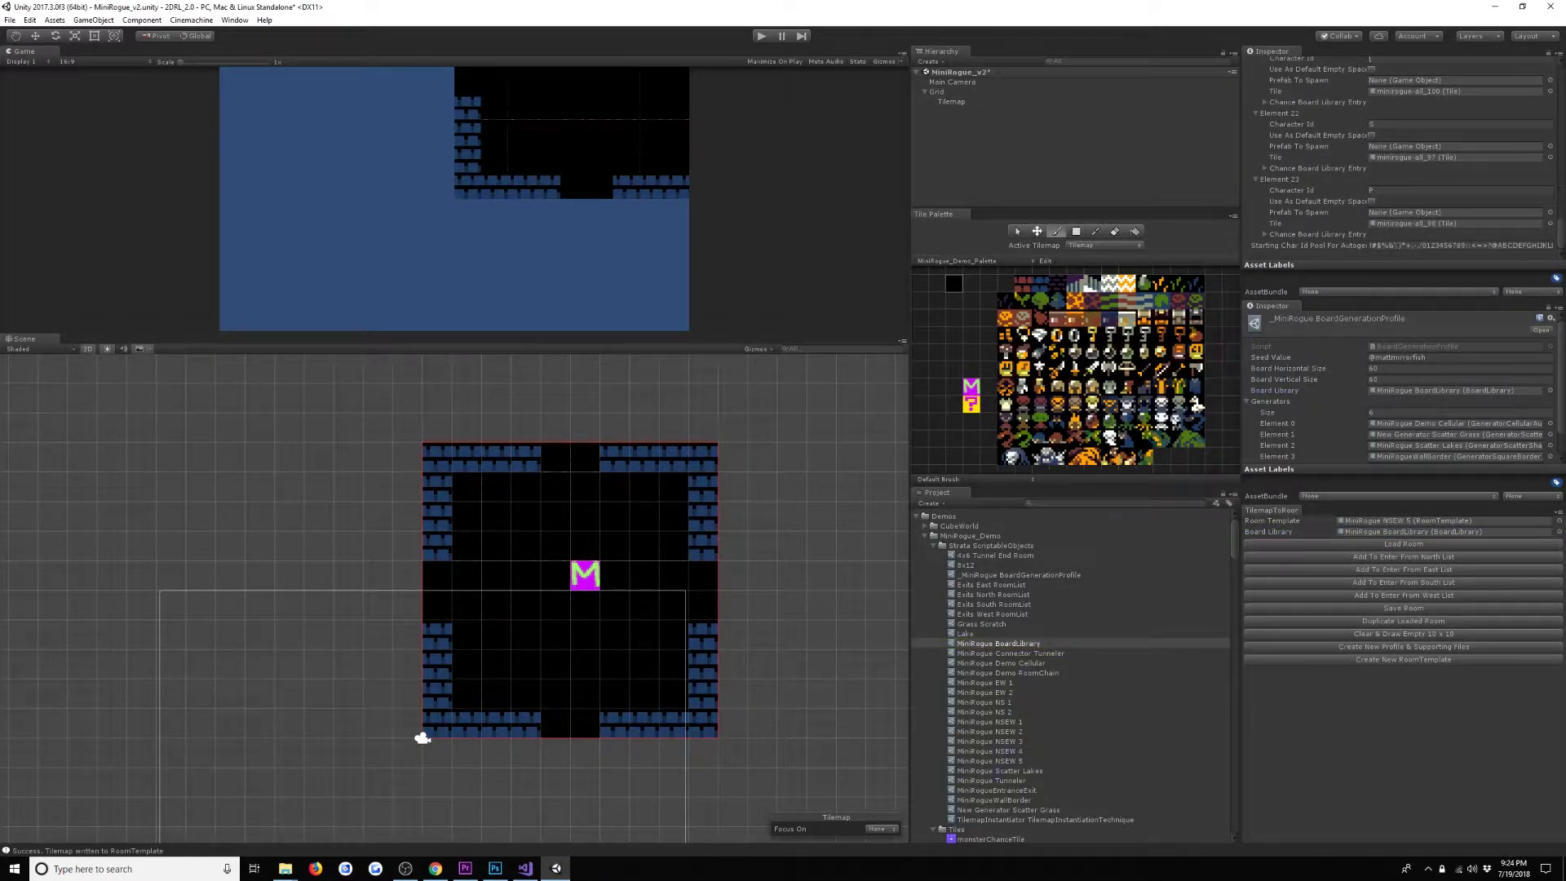
scroll(1445, 119, "up", 5)
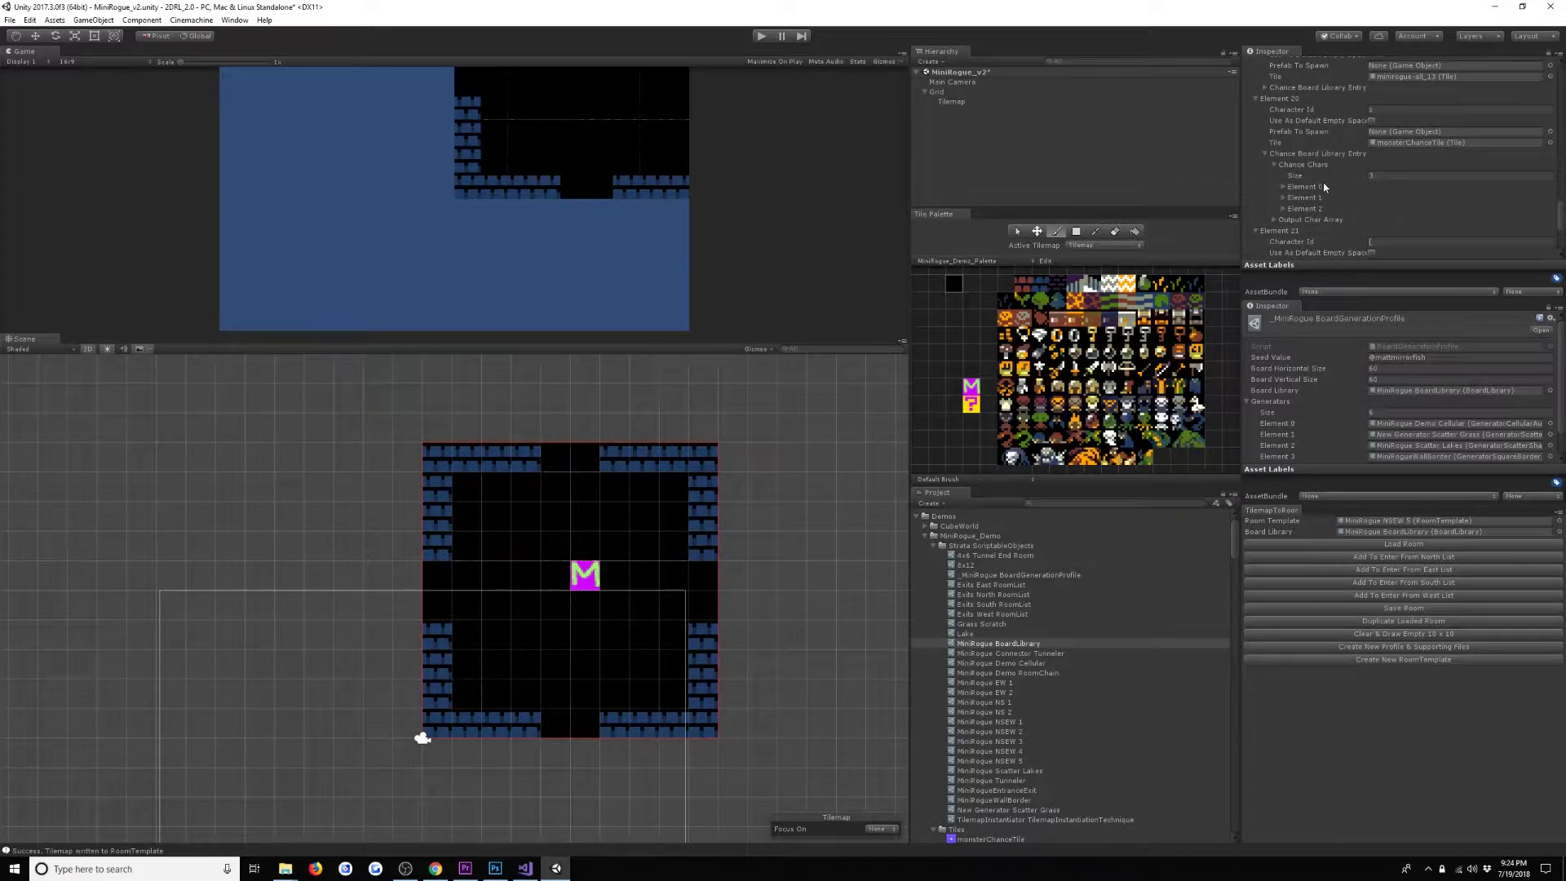
Fill in the first chance output's character id and percent chance.
left_click(1304, 187)
left_click(1410, 208)
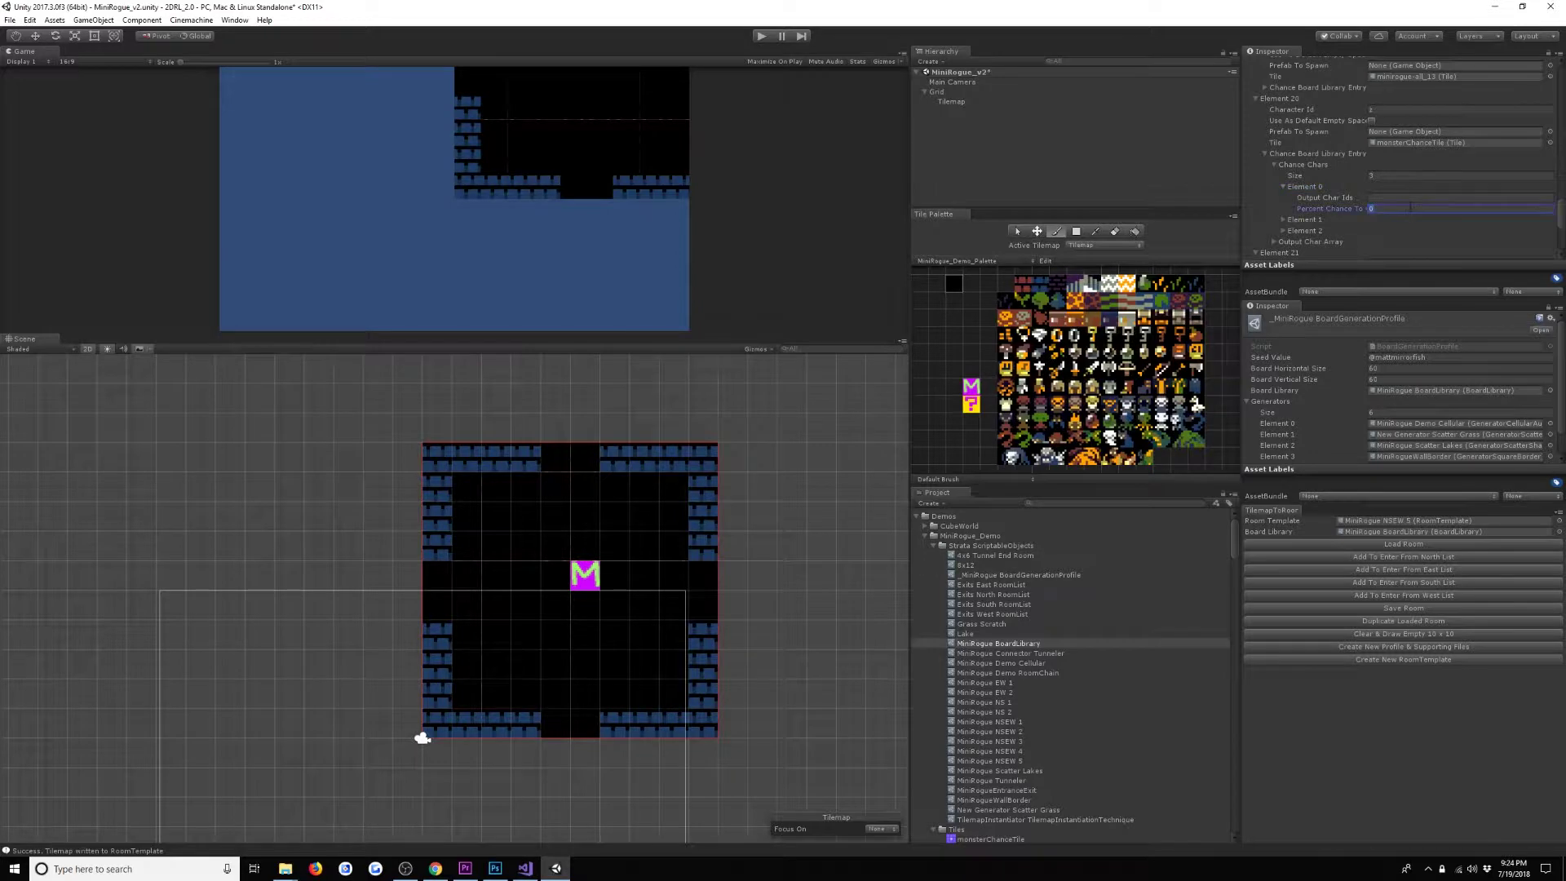
scroll(1361, 199, "down", 3)
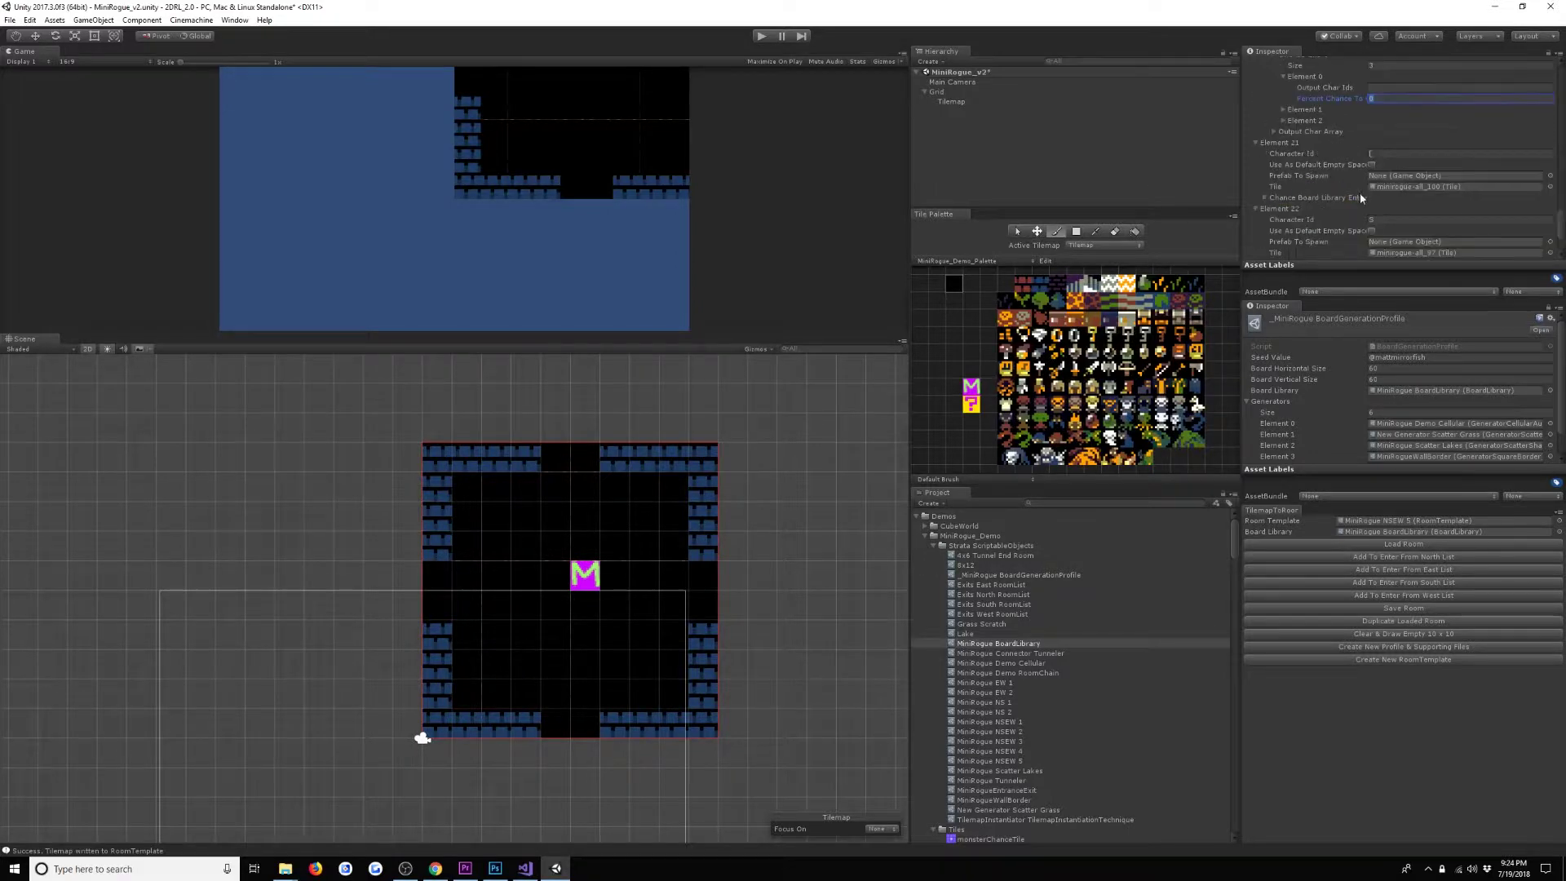
left_click(1409, 155)
scroll(1466, 130, "up", 2)
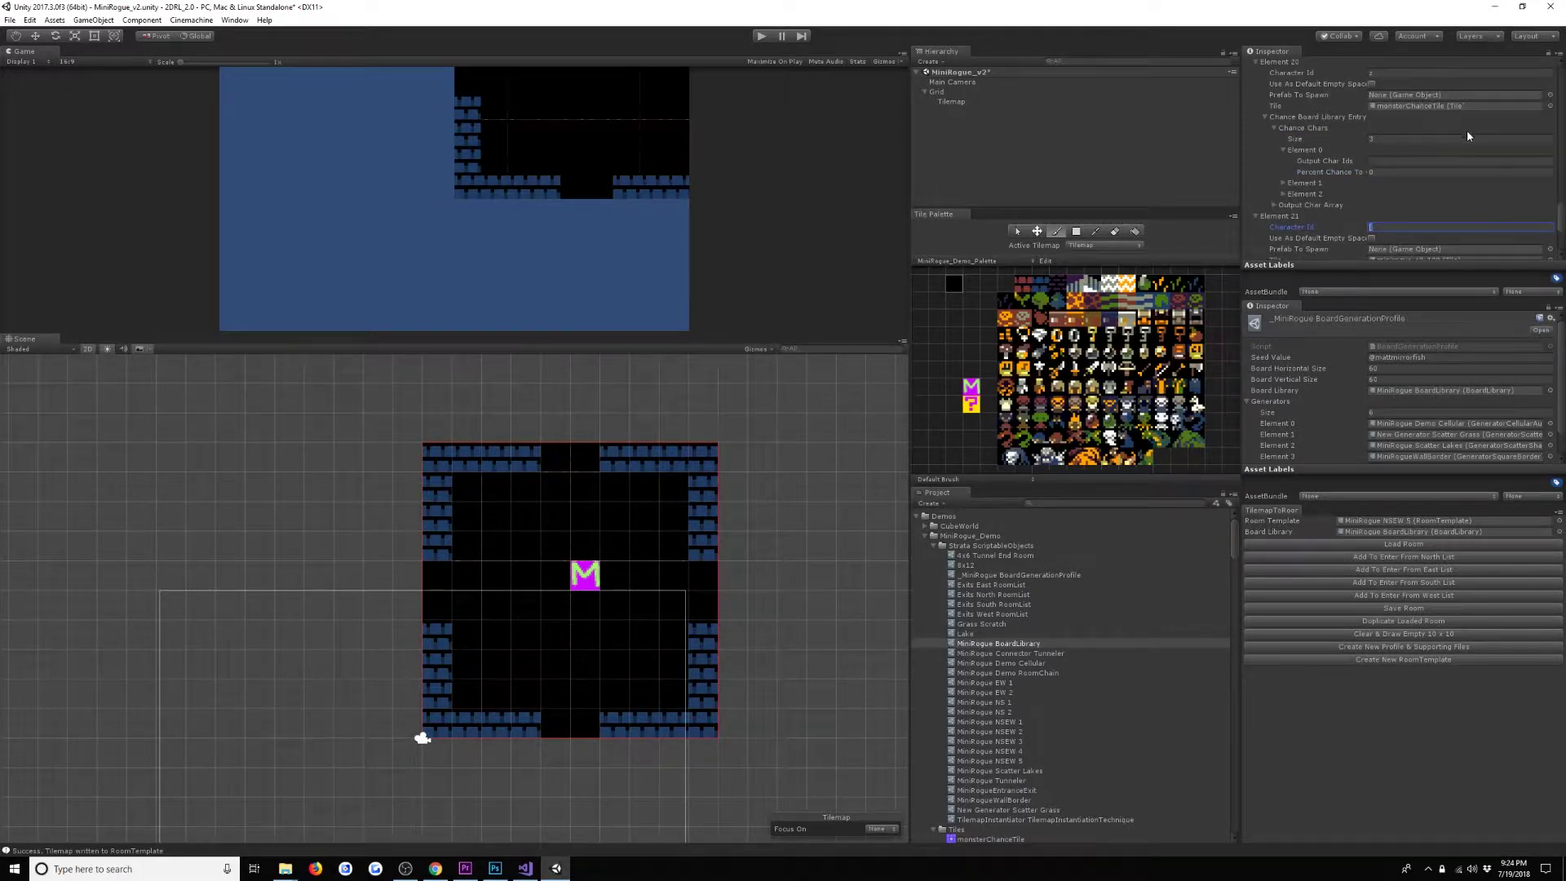
left_click(1421, 159)
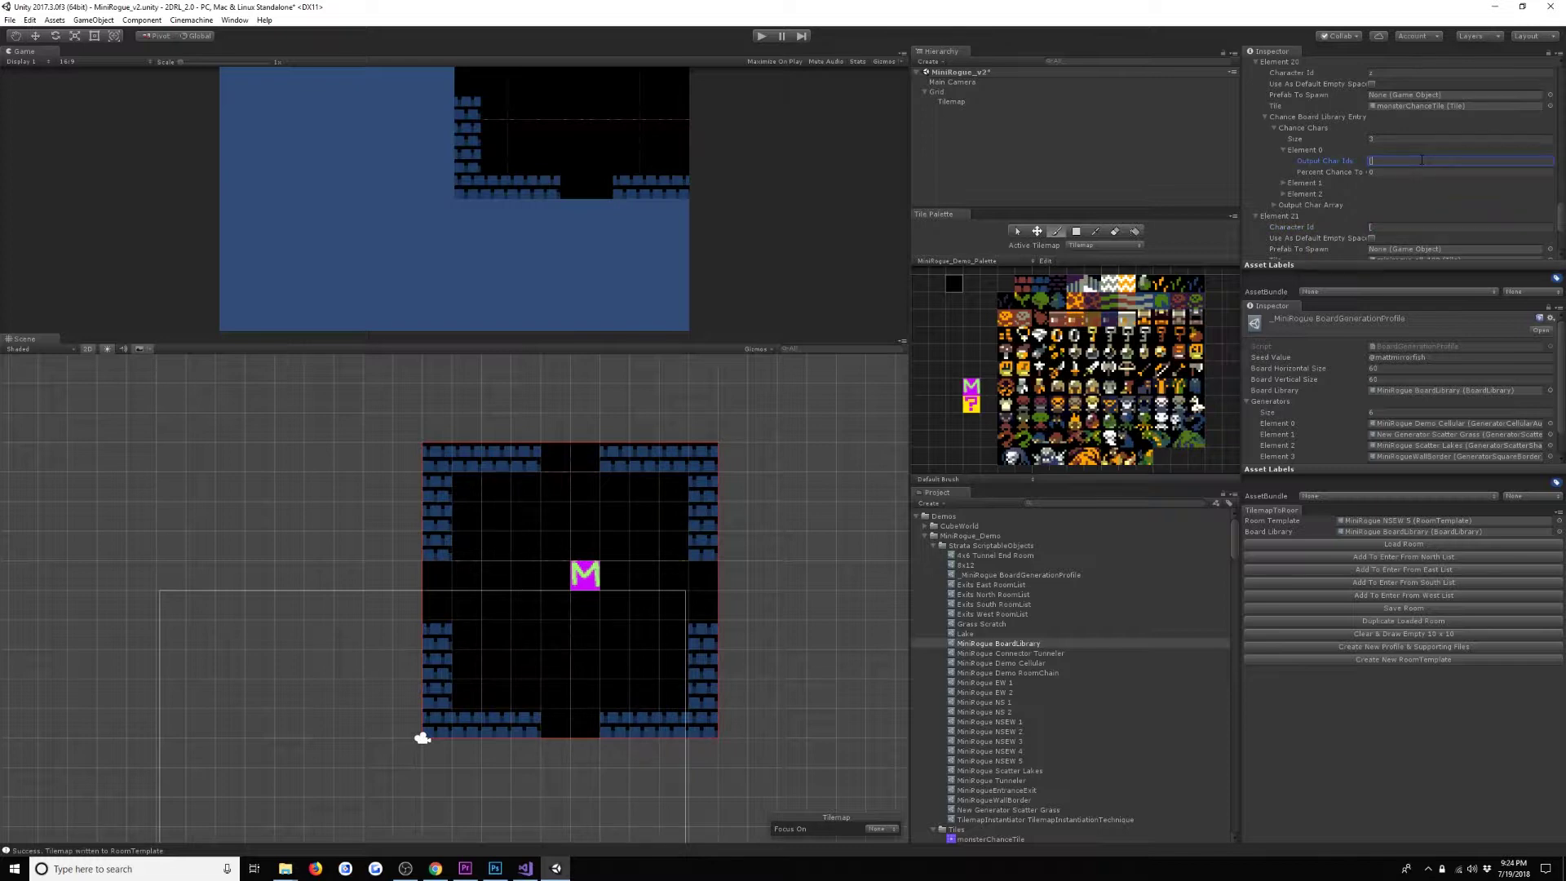
scroll(1394, 176, "down", 3)
left_click(1383, 183)
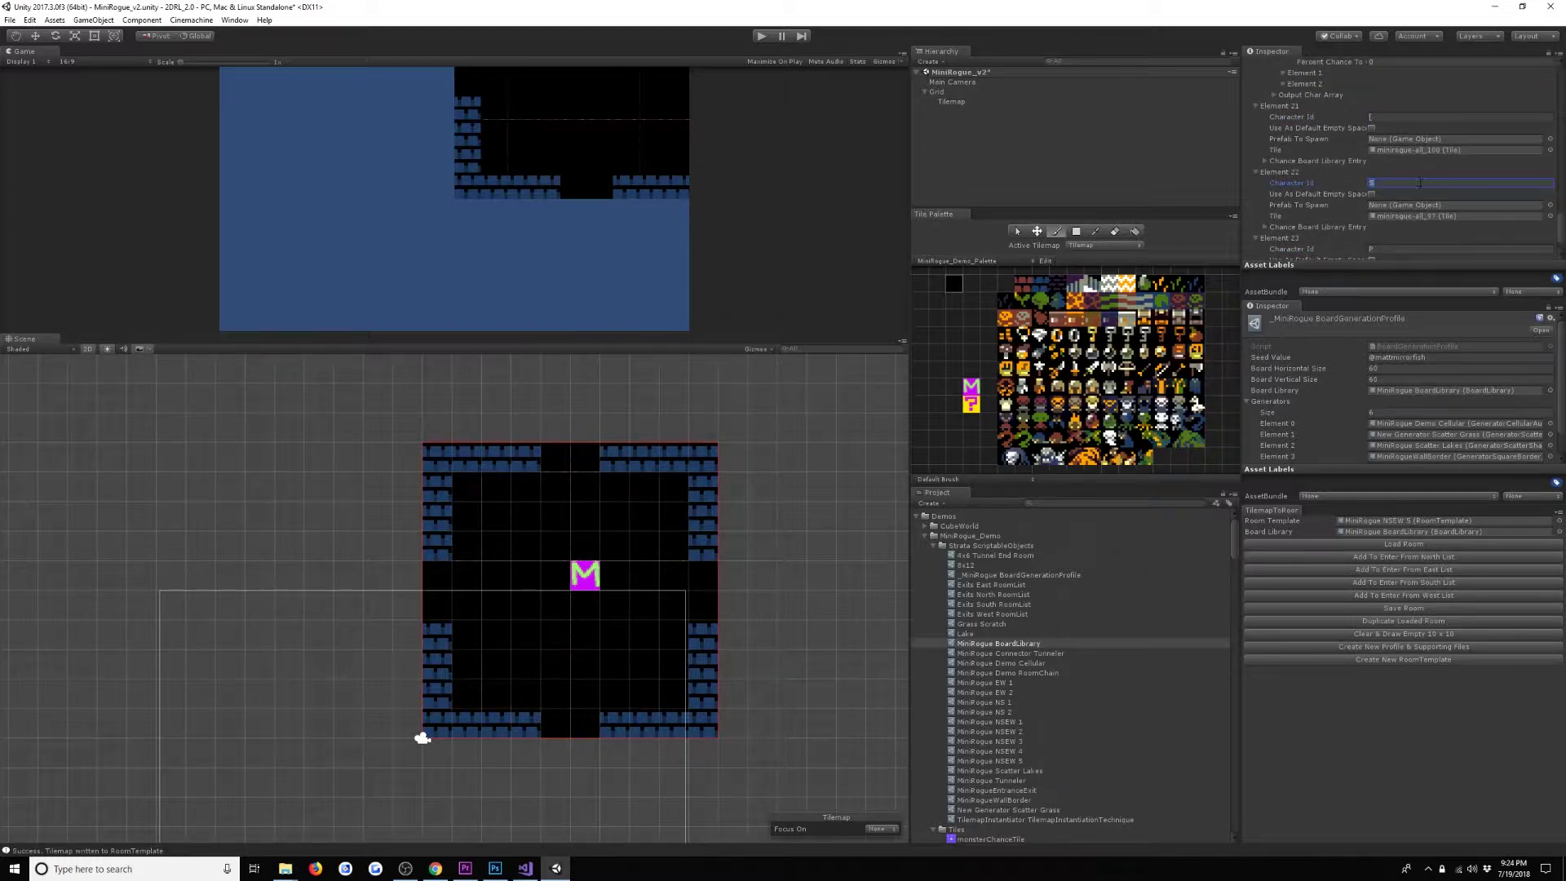
scroll(1370, 147, "up", 2)
Set the output character ids for the second and third chance outputs.
left_click(1303, 146)
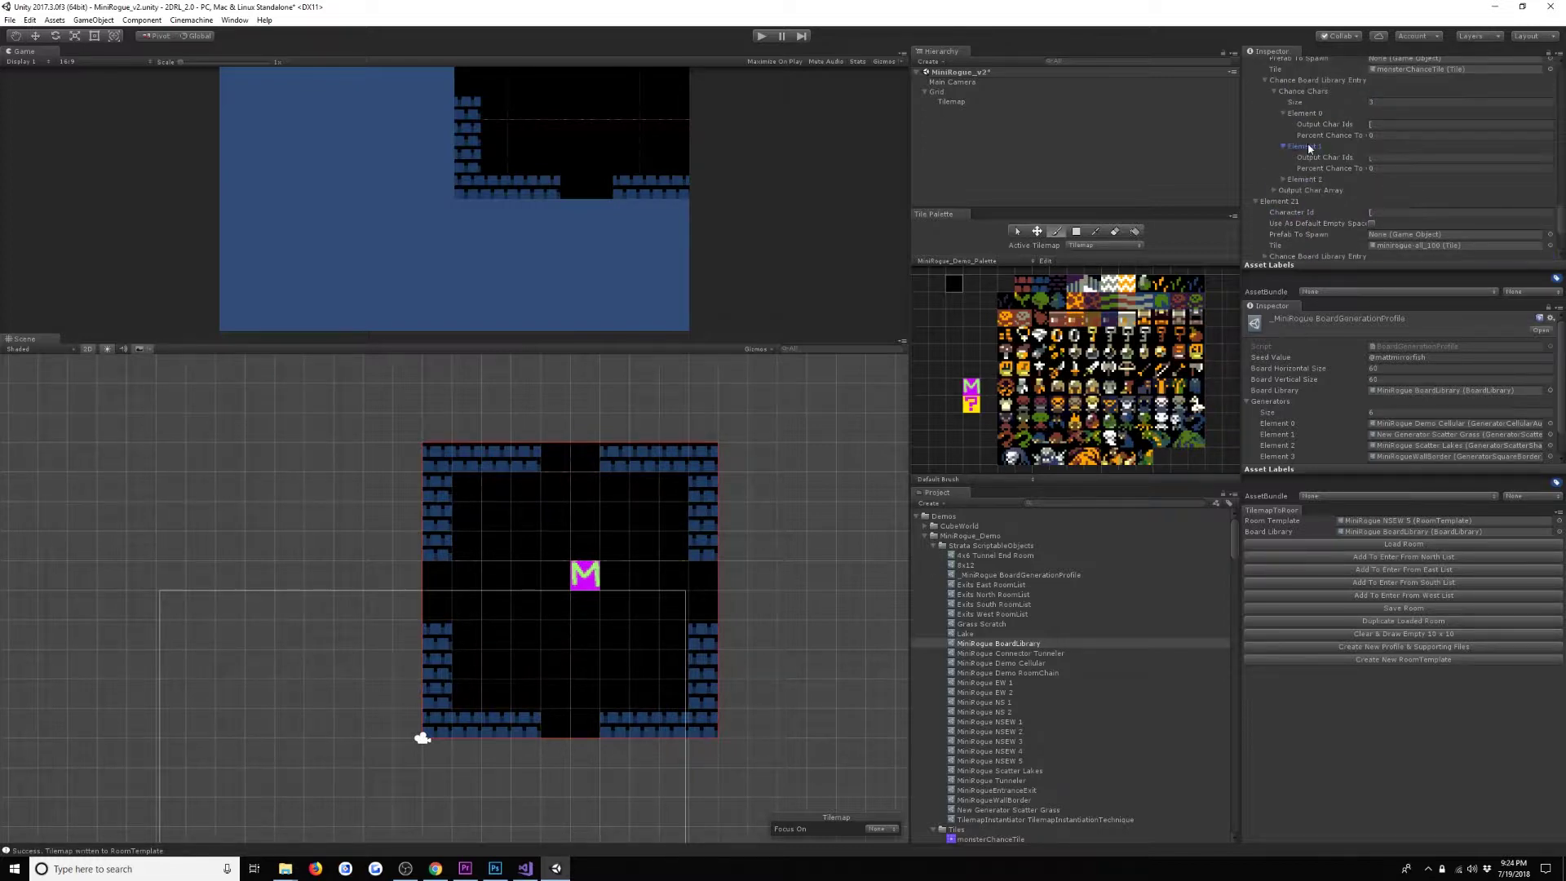
left_click(1391, 157)
scroll(1392, 159, "down", 4)
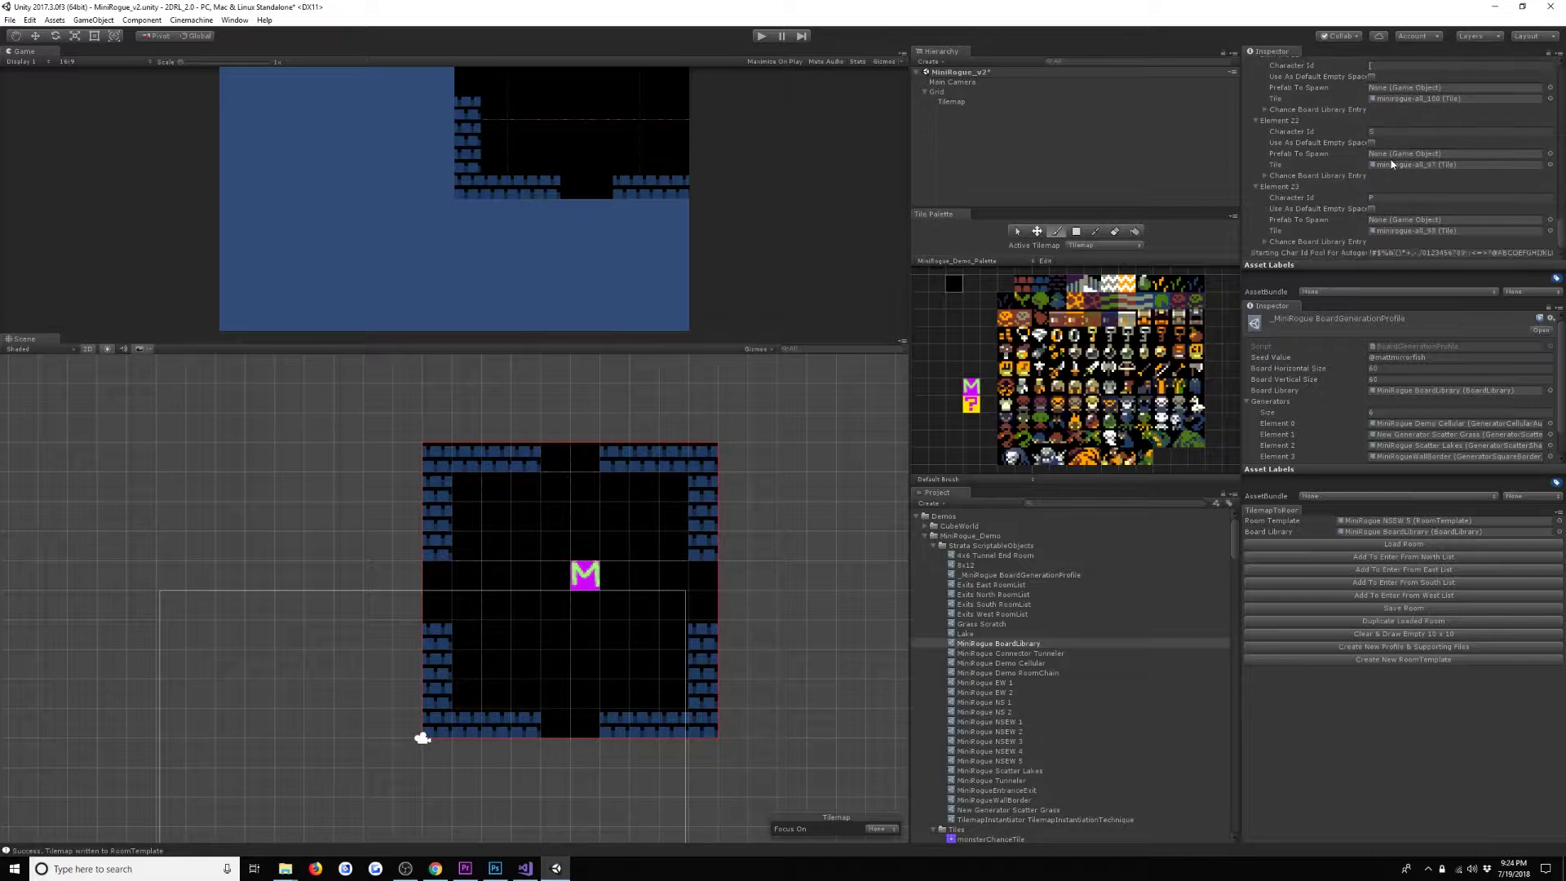
scroll(1390, 175, "up", 2)
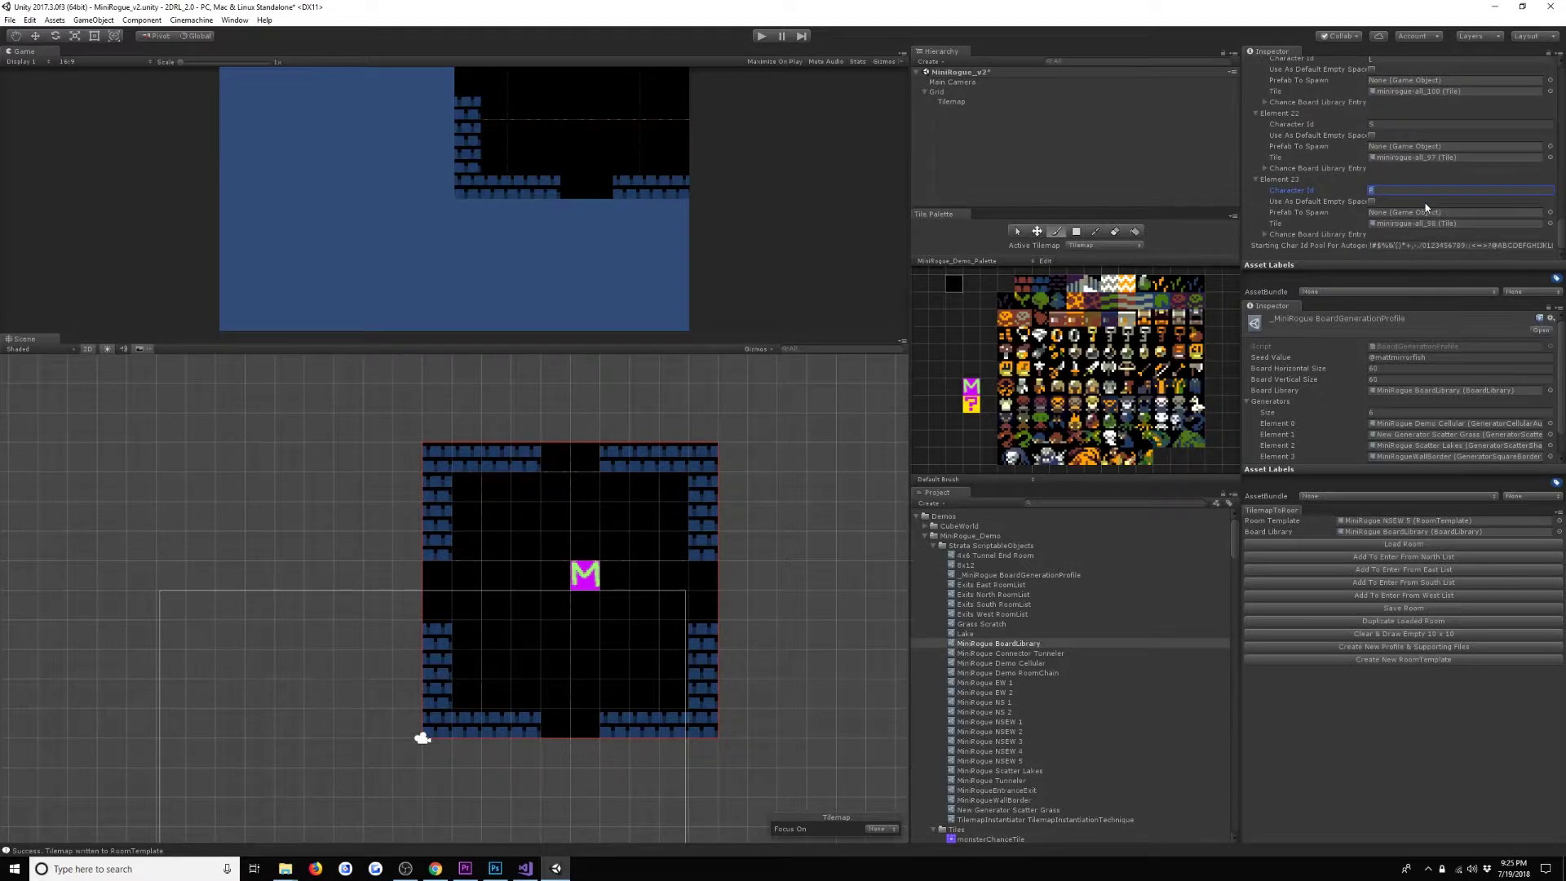
scroll(1427, 211, "up", 2)
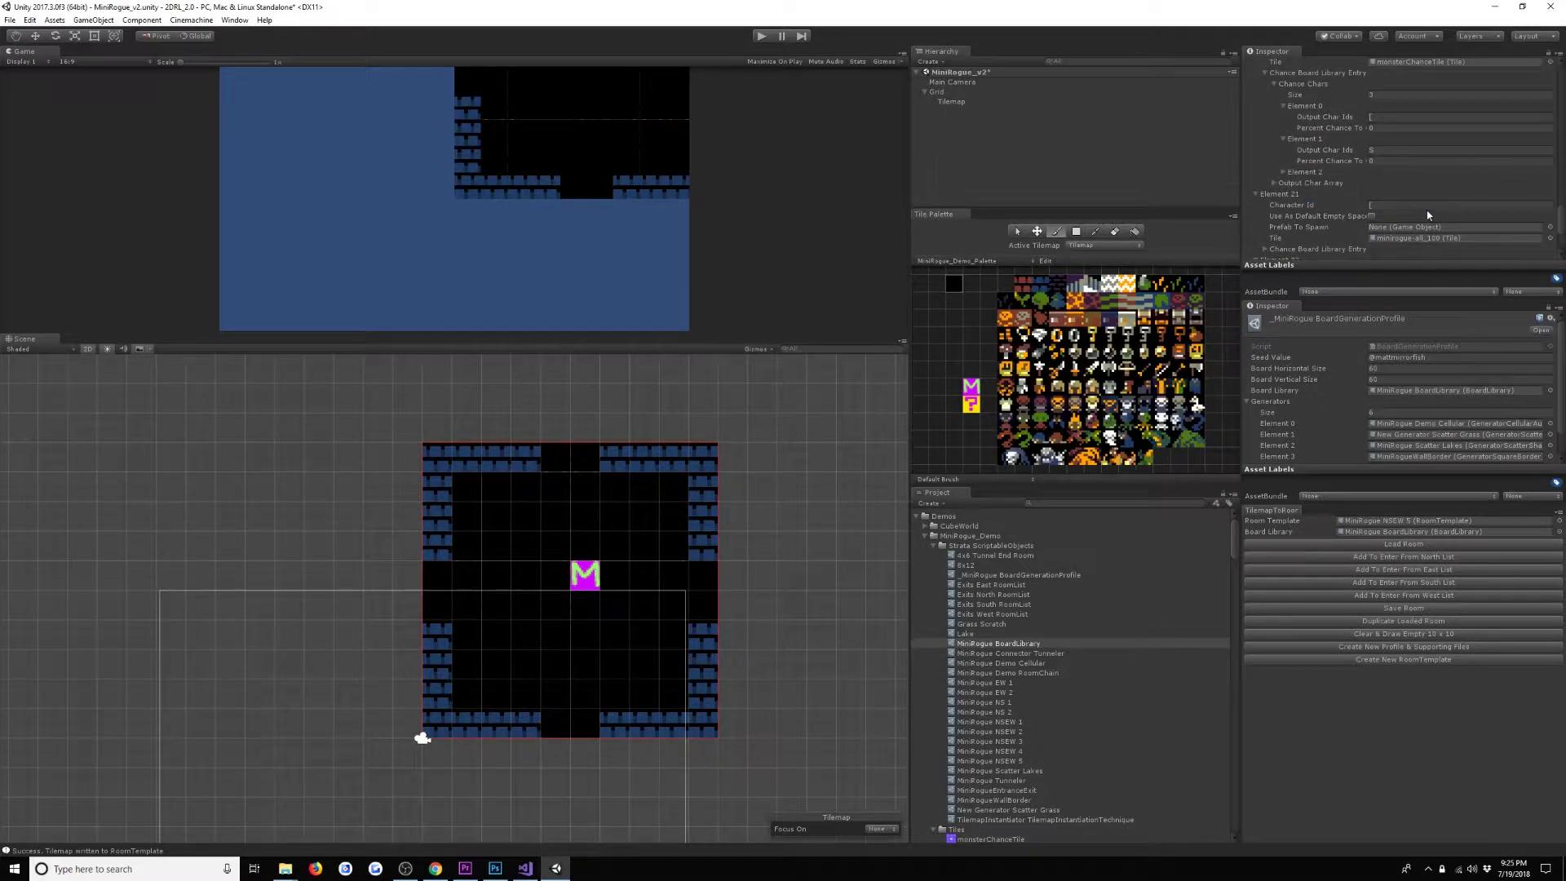
left_click(1304, 172)
left_click(1391, 183)
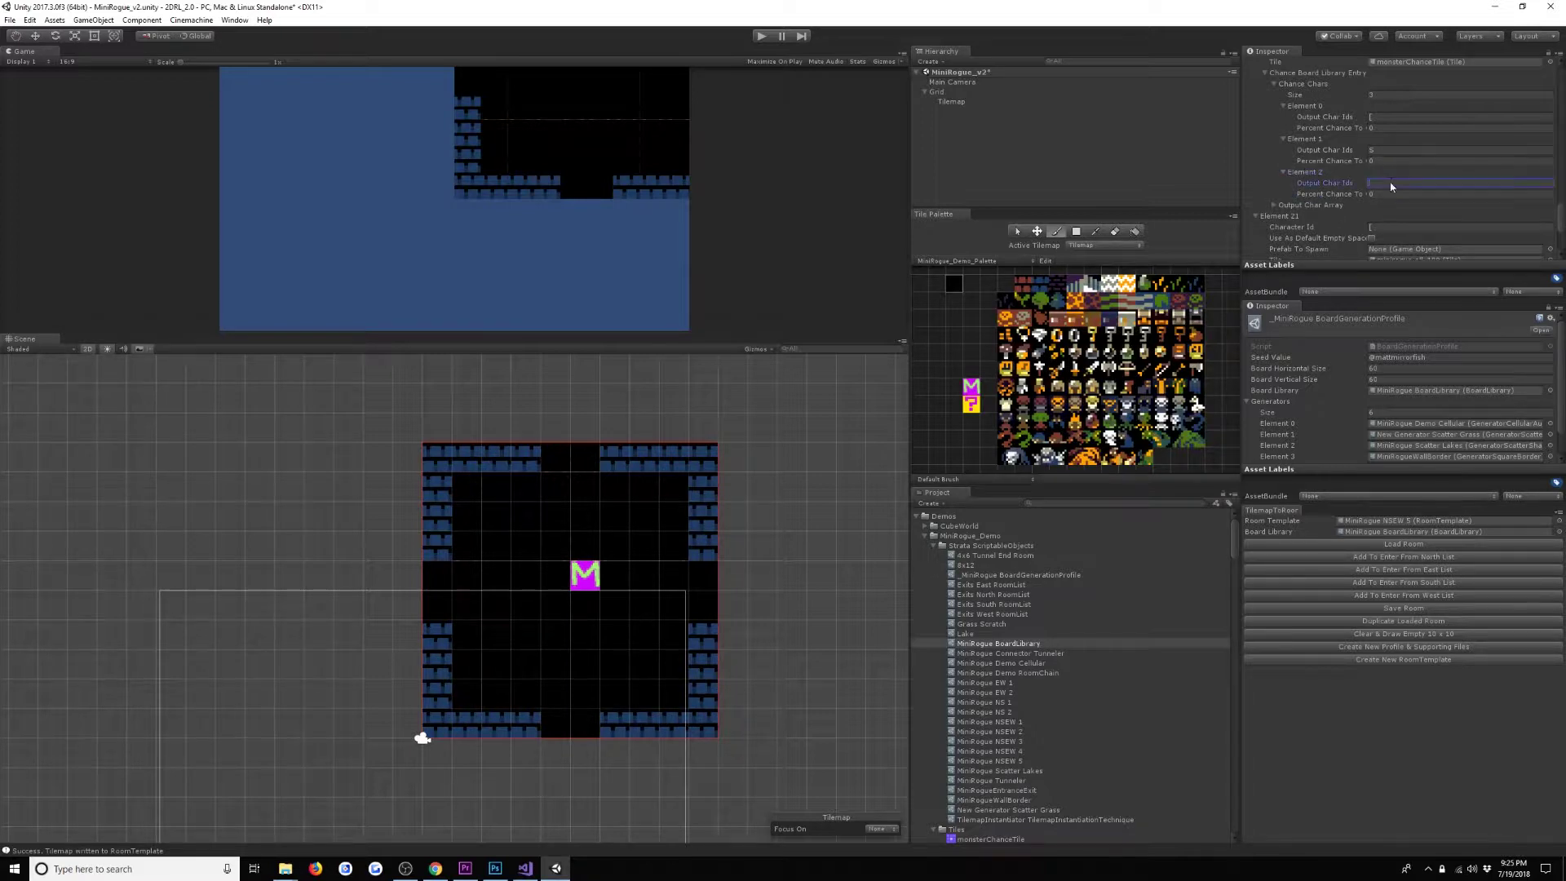
Give all three chance outputs a Percent Chance To of 33.
left_click(1402, 128)
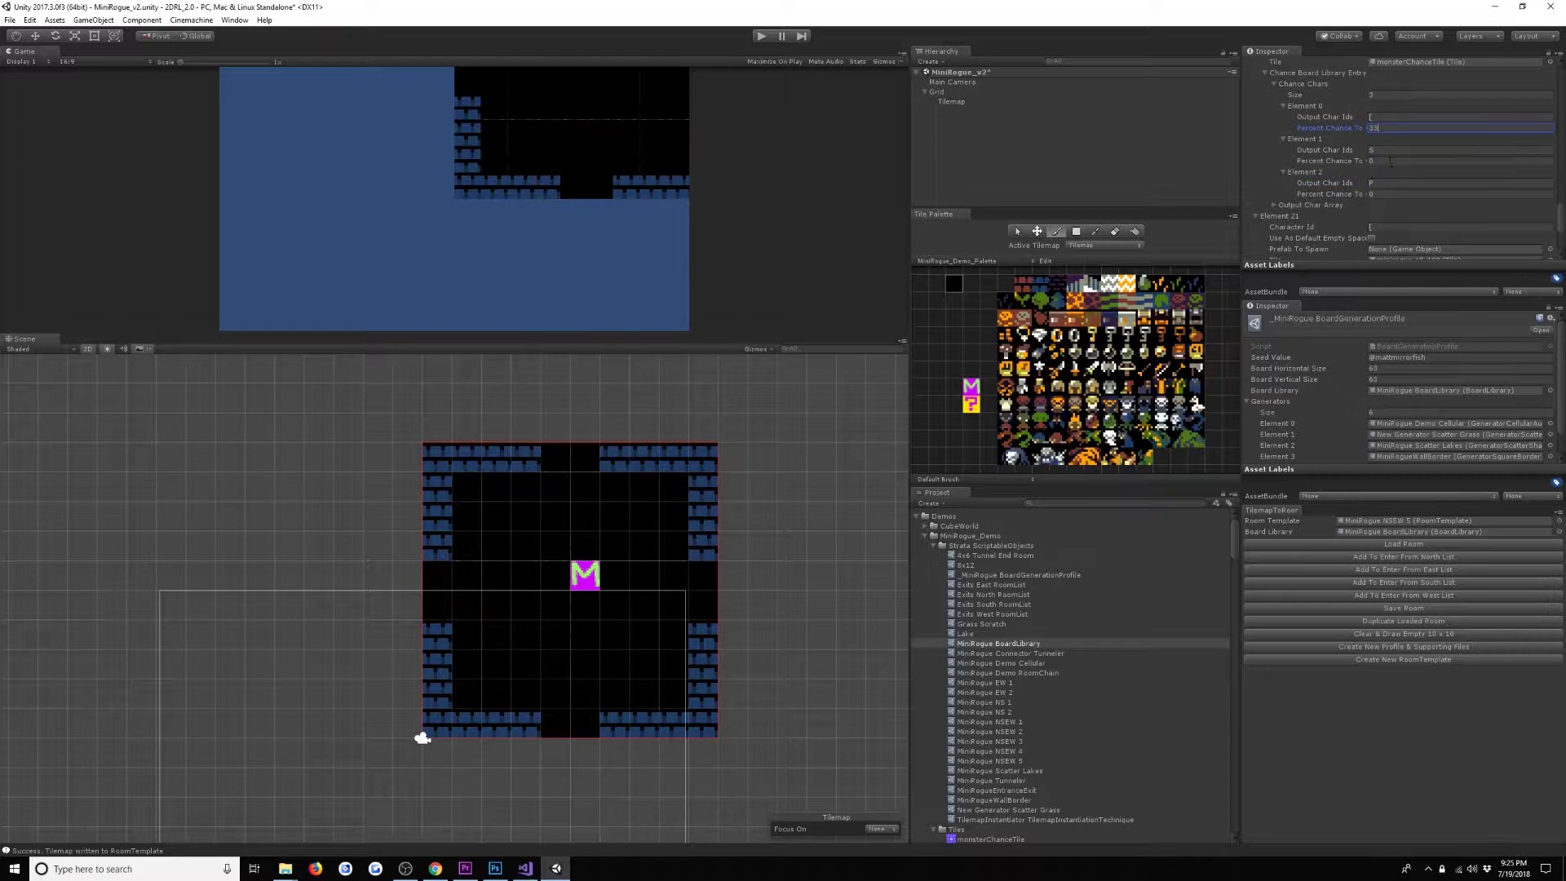
left_click(1390, 162)
left_click(1392, 194)
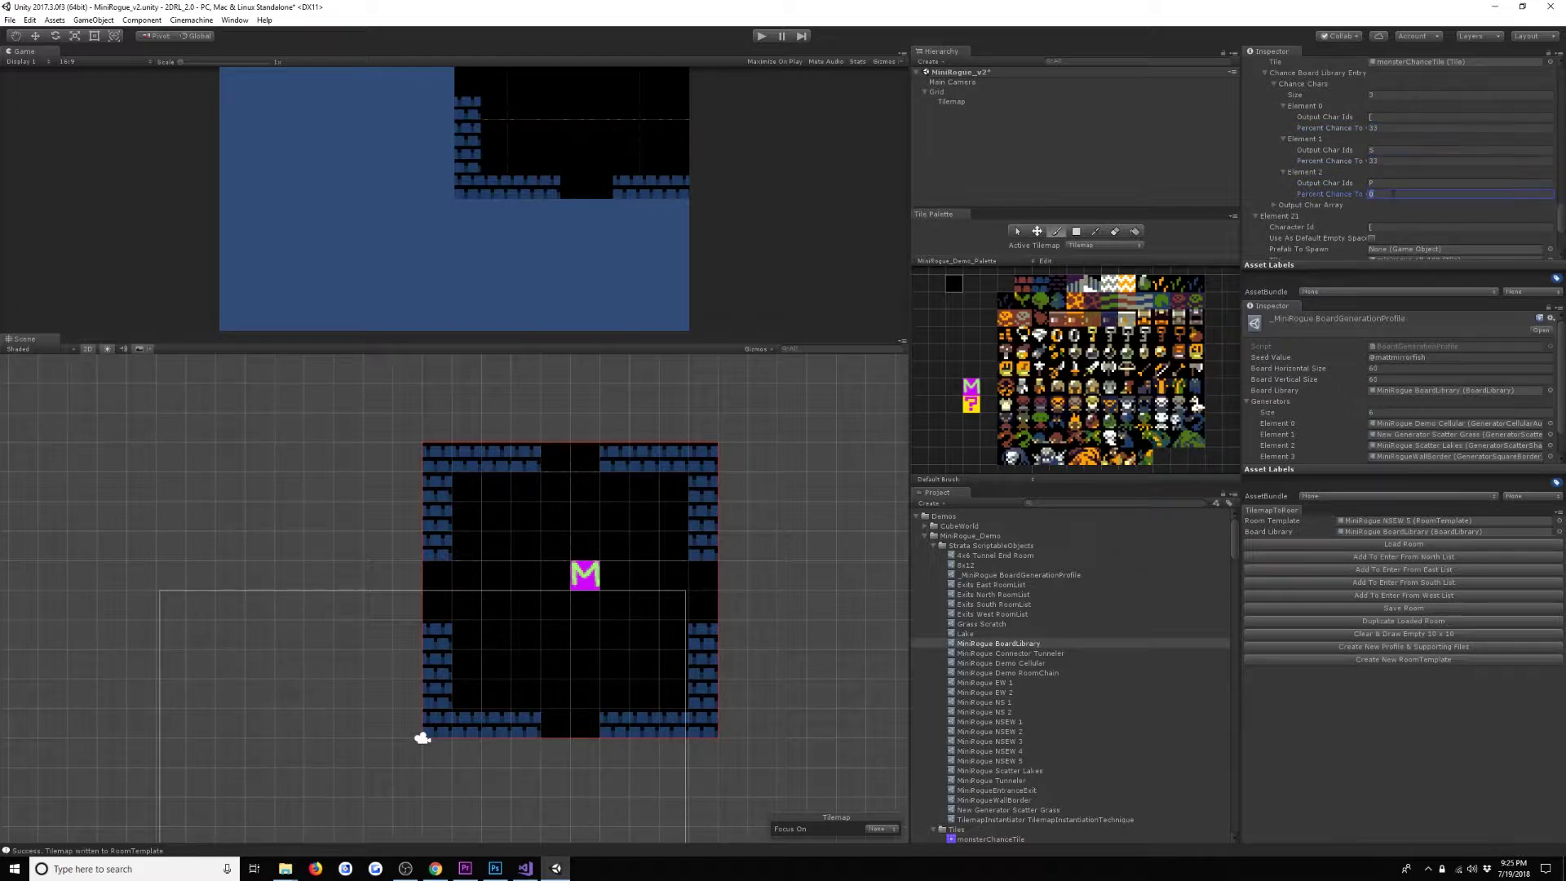
scroll(1394, 204, "up", 2)
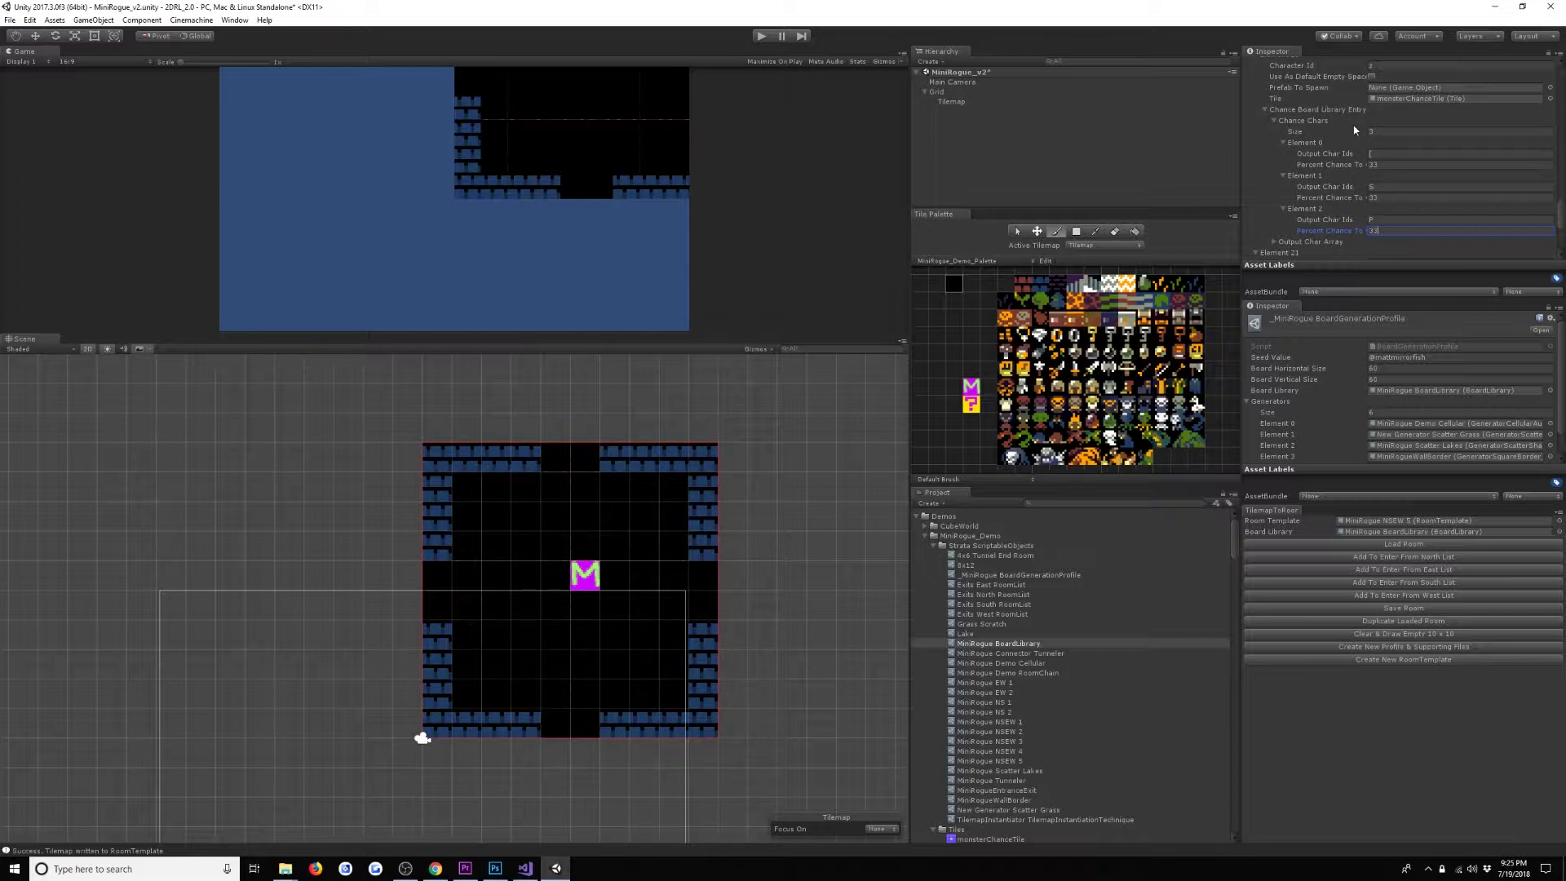
scroll(1354, 130, "up", 2)
Check which tile asset the entry uses and return to the room template editor.
left_click(1417, 135)
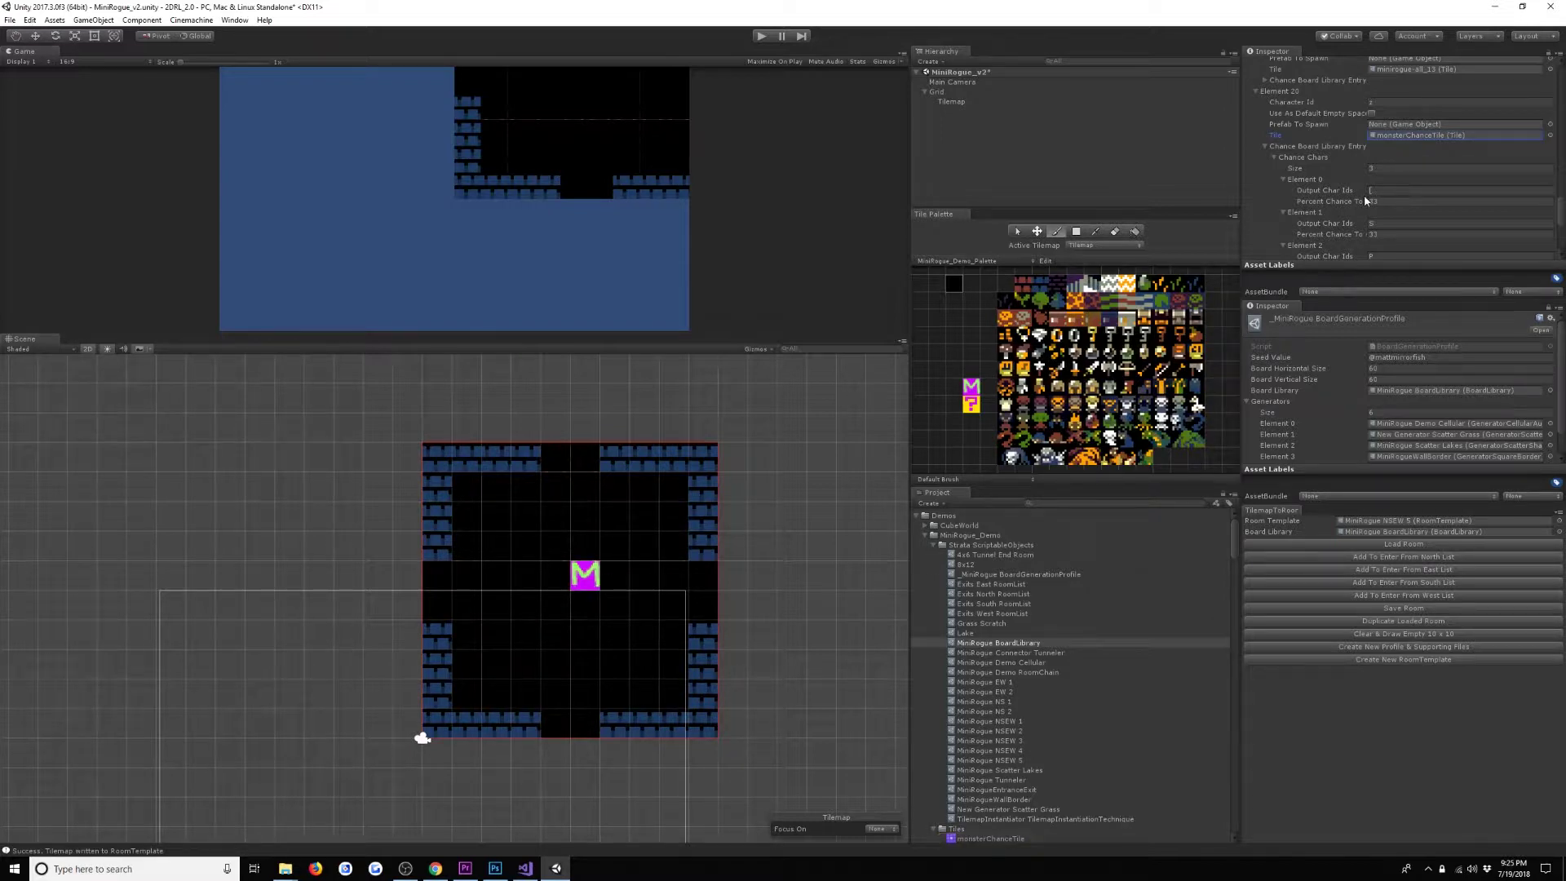
scroll(1366, 200, "down", 4)
scroll(1382, 214, "down", 8)
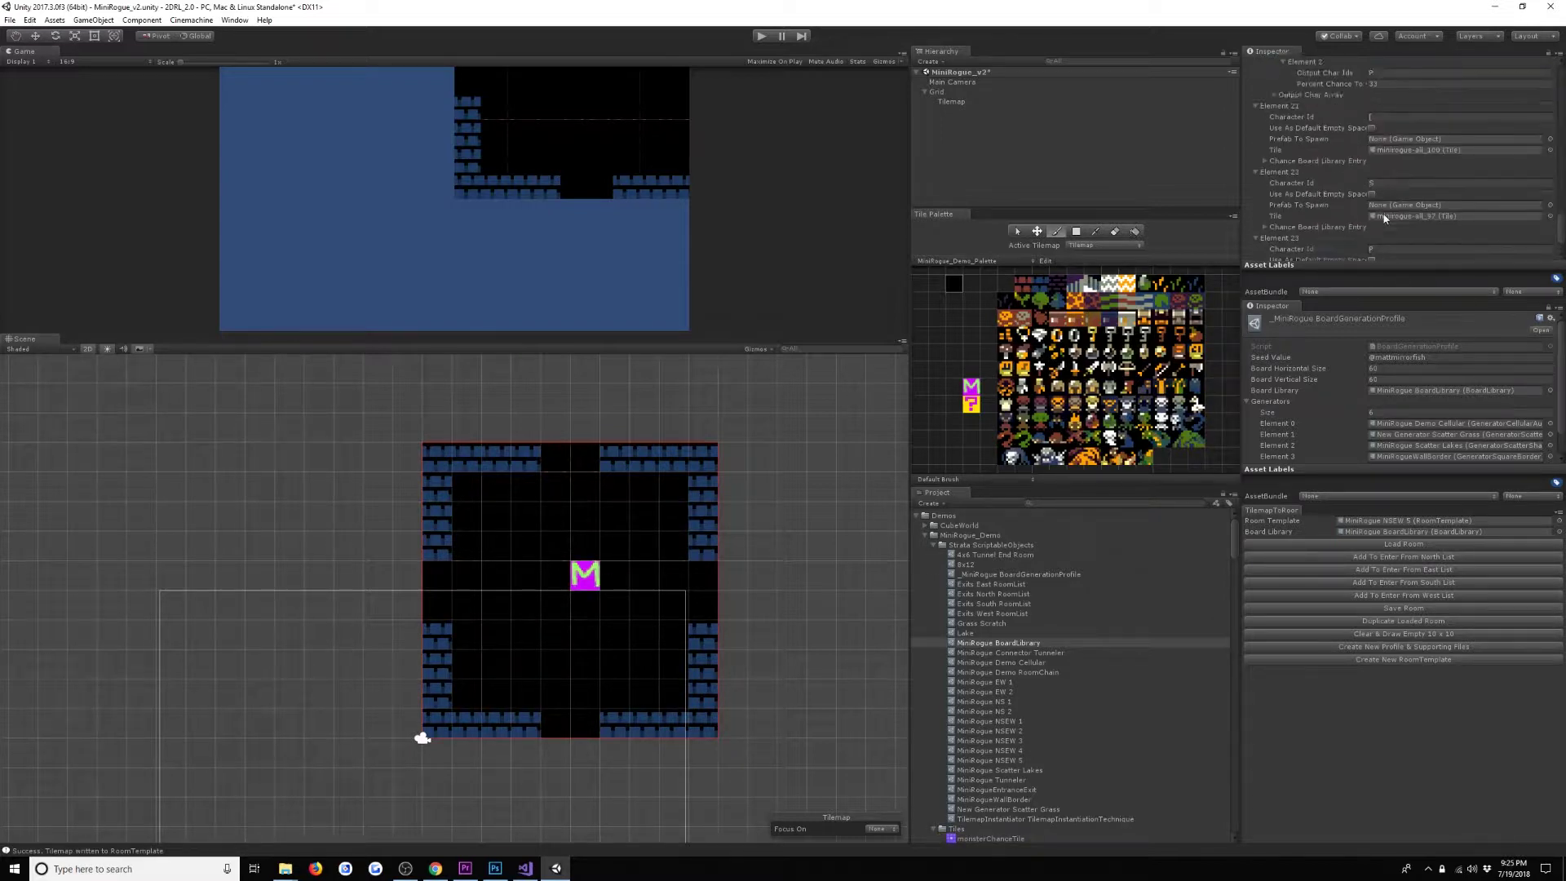
left_click(1418, 773)
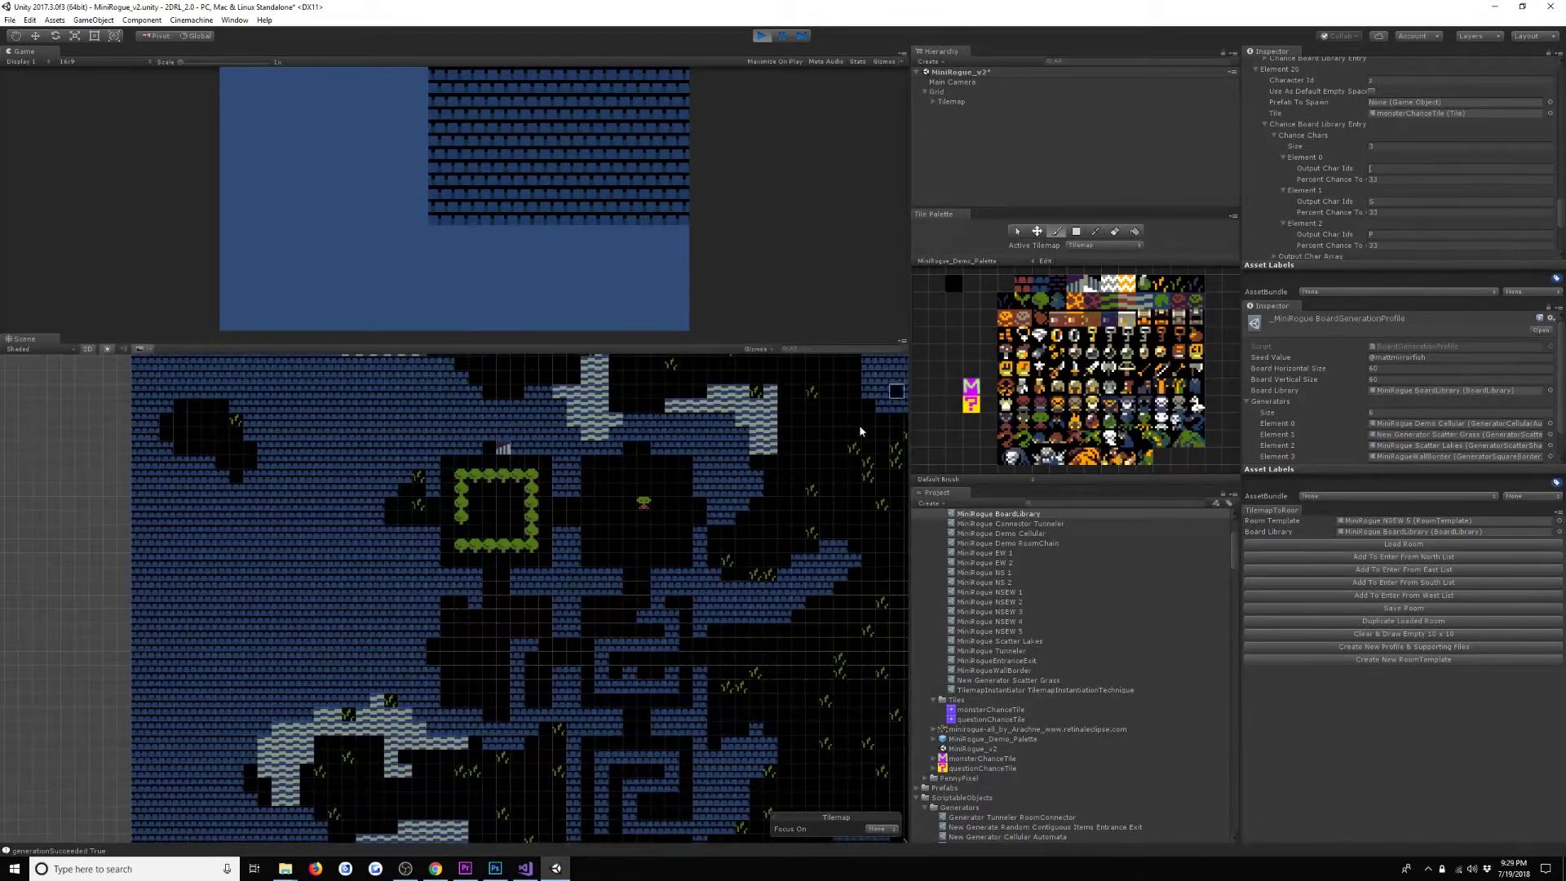
scroll(734, 542, "up", 3)
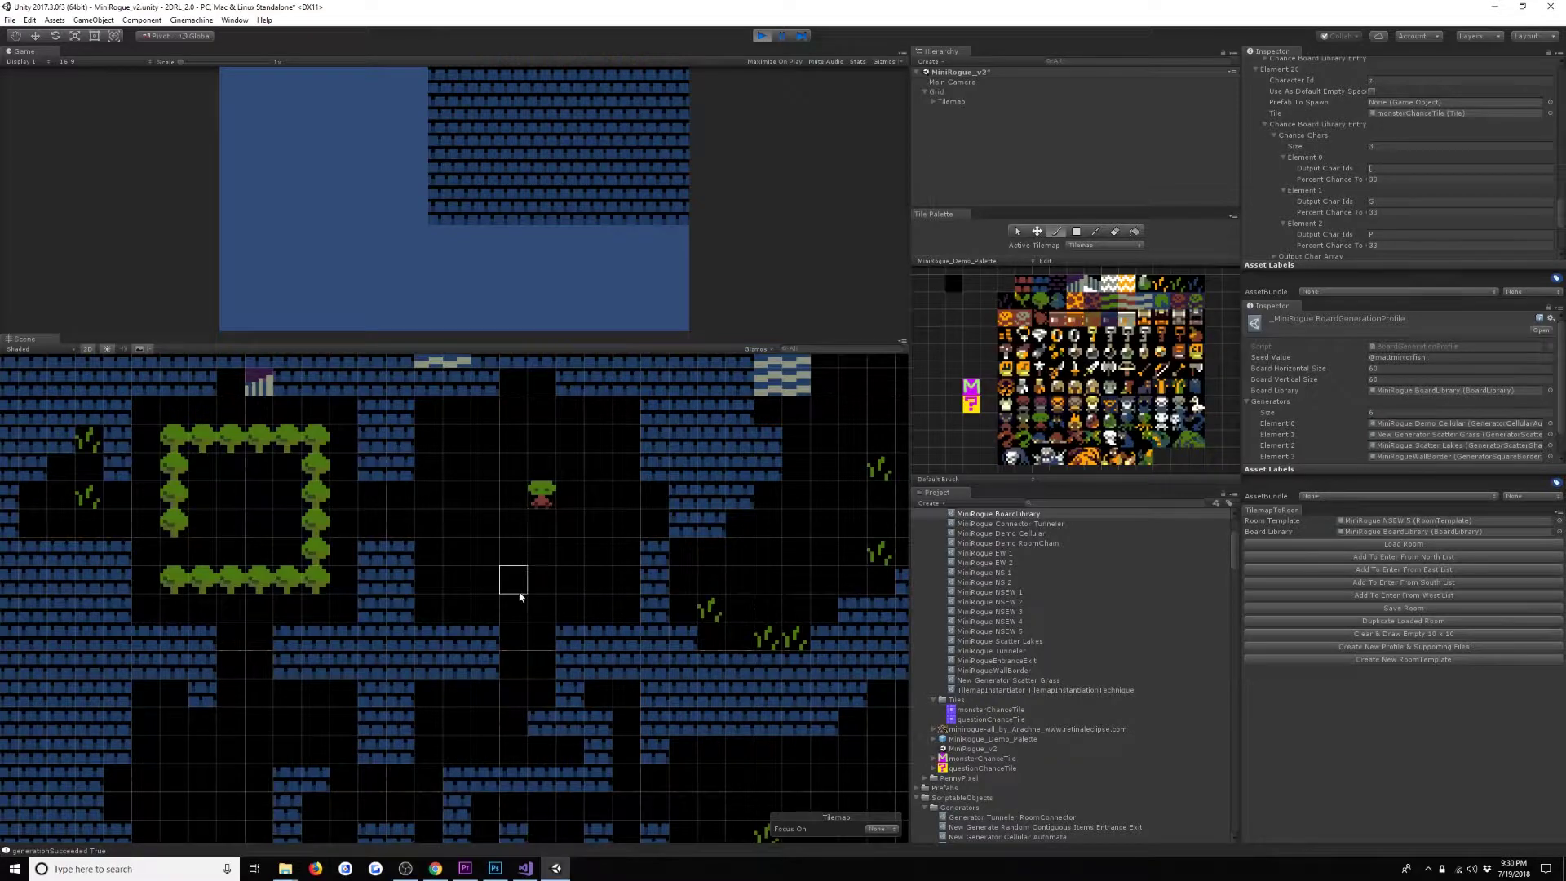
scroll(541, 610, "down", 5)
middle_click_drag(545, 613, 595, 408)
scroll(588, 526, "down", 4)
middle_click_drag(624, 571, 592, 704)
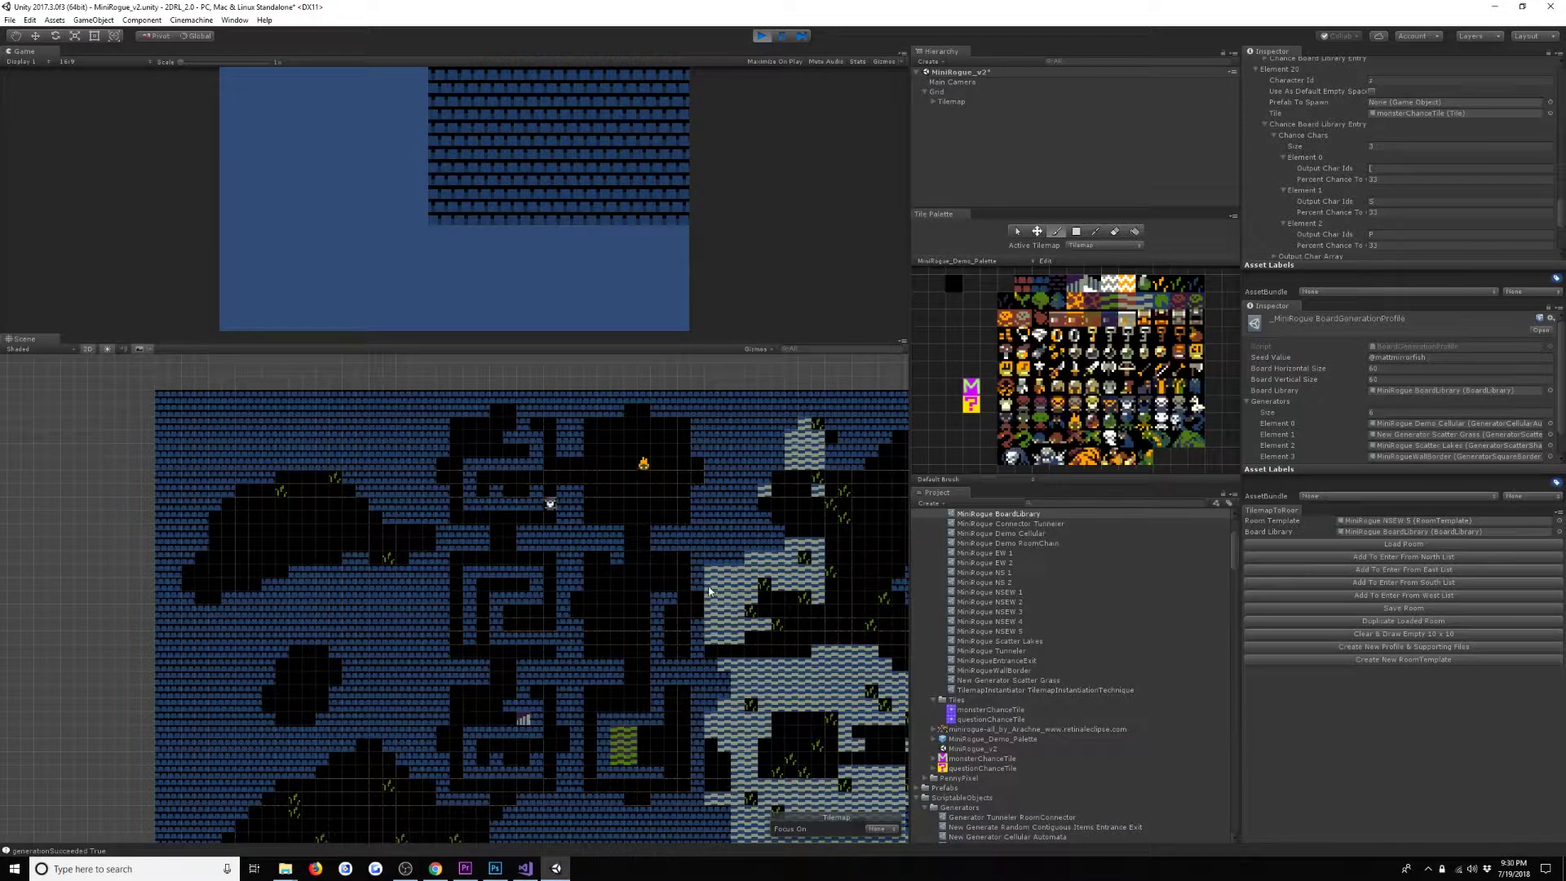
middle_click_drag(708, 591, 779, 497)
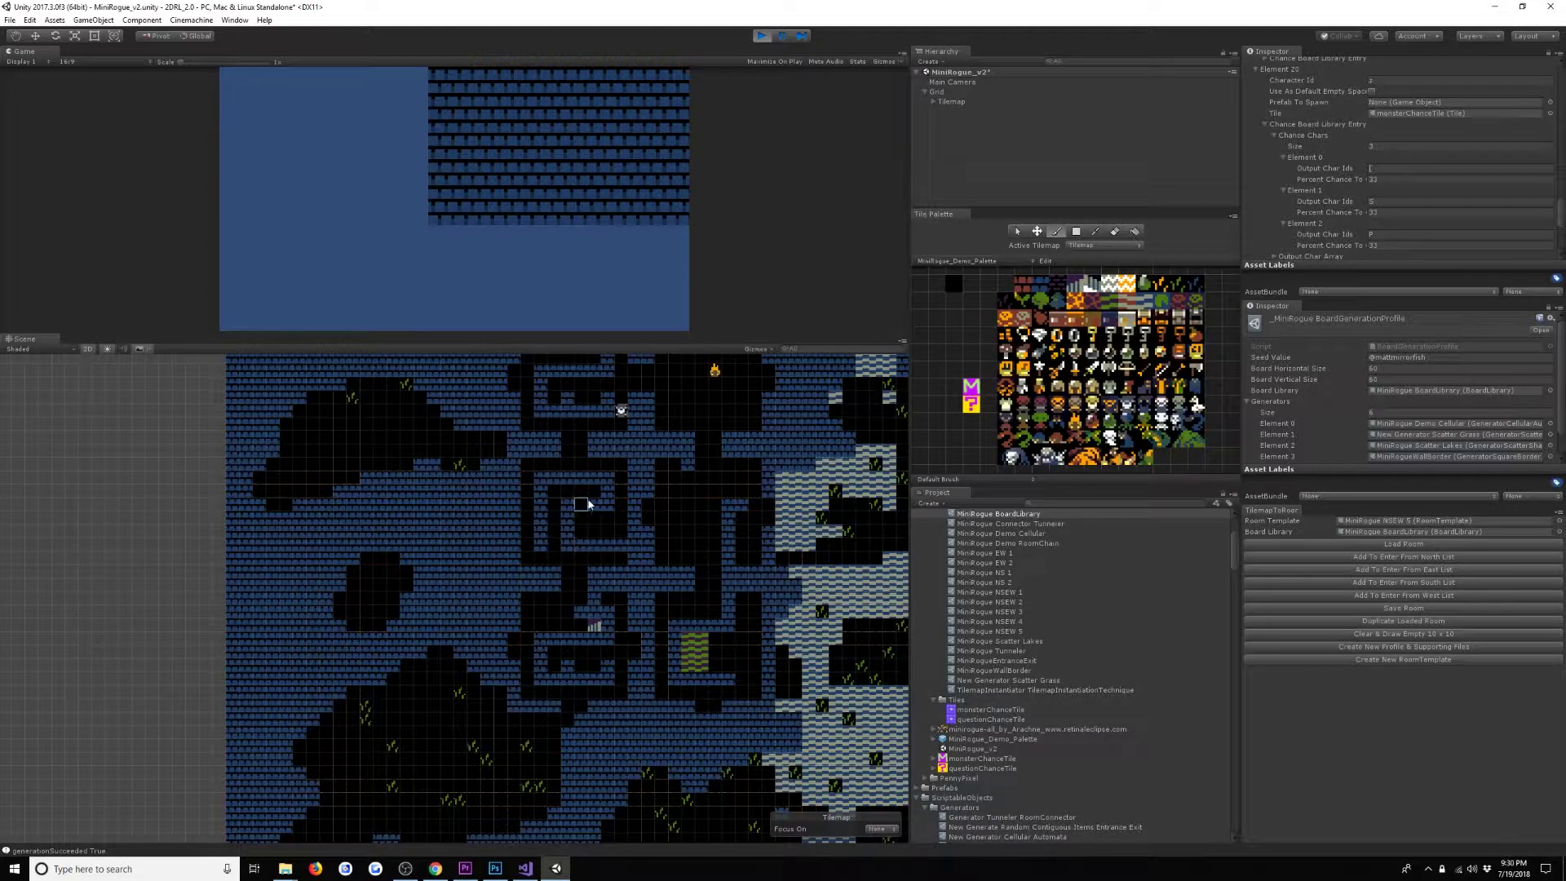
scroll(595, 562, "down", 5)
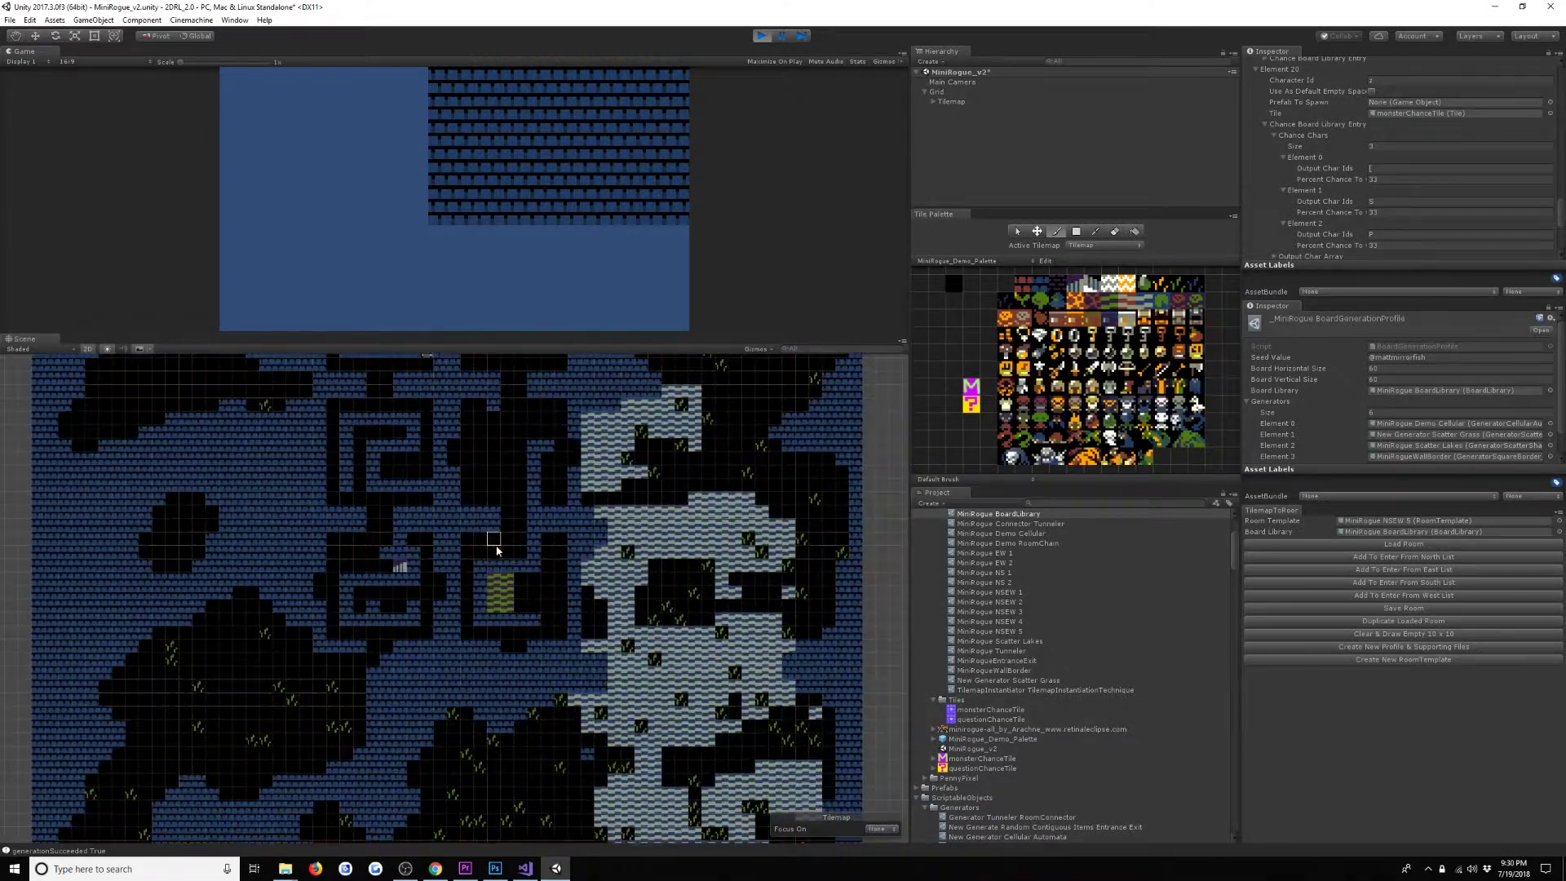
key("space")
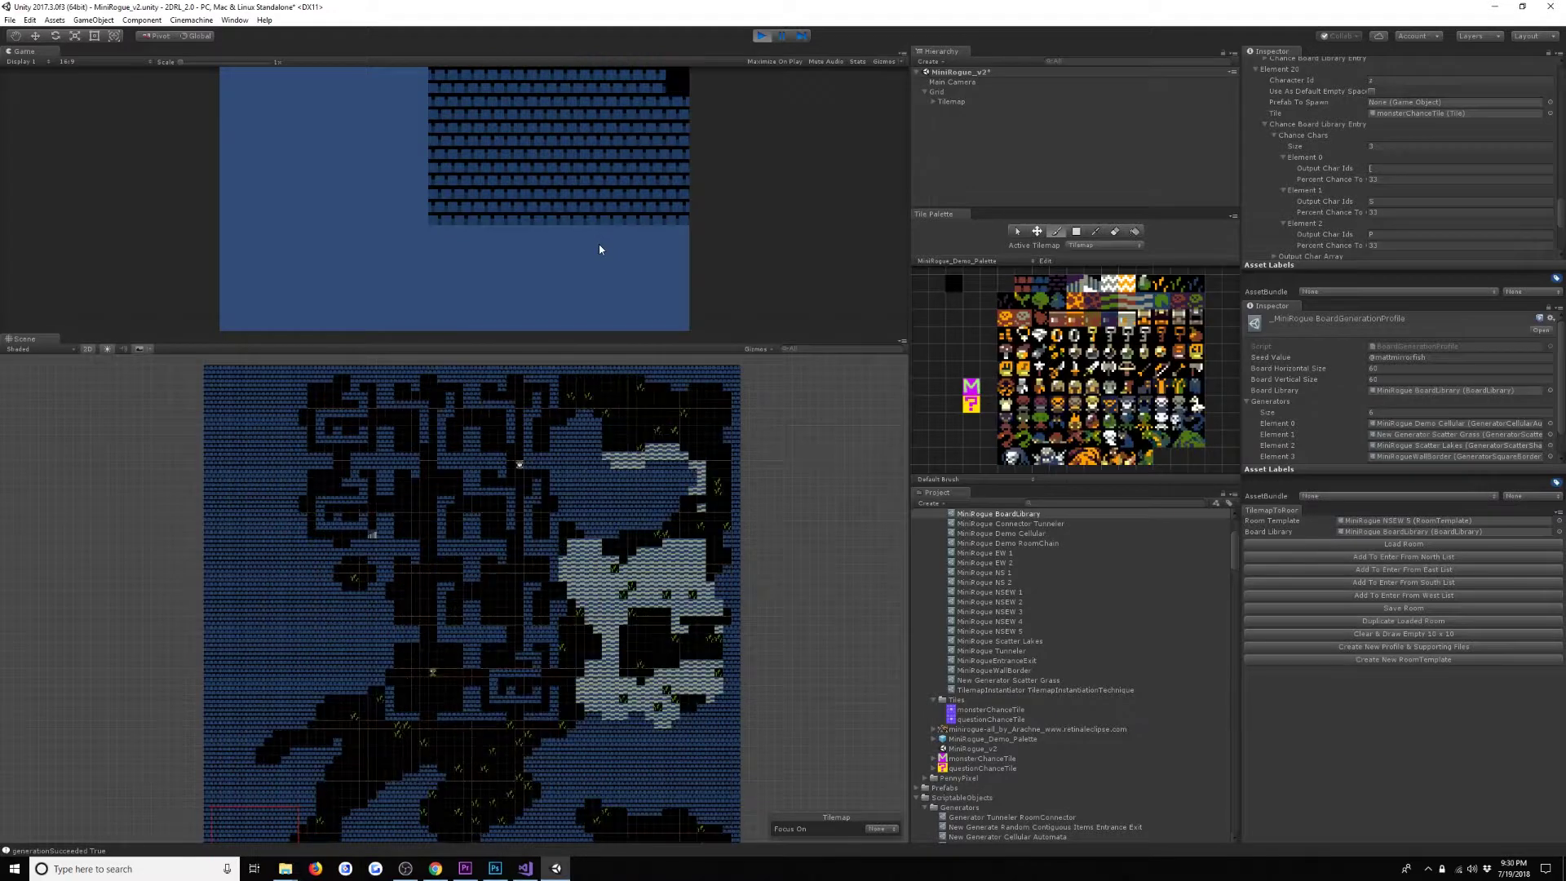
left_click(600, 248)
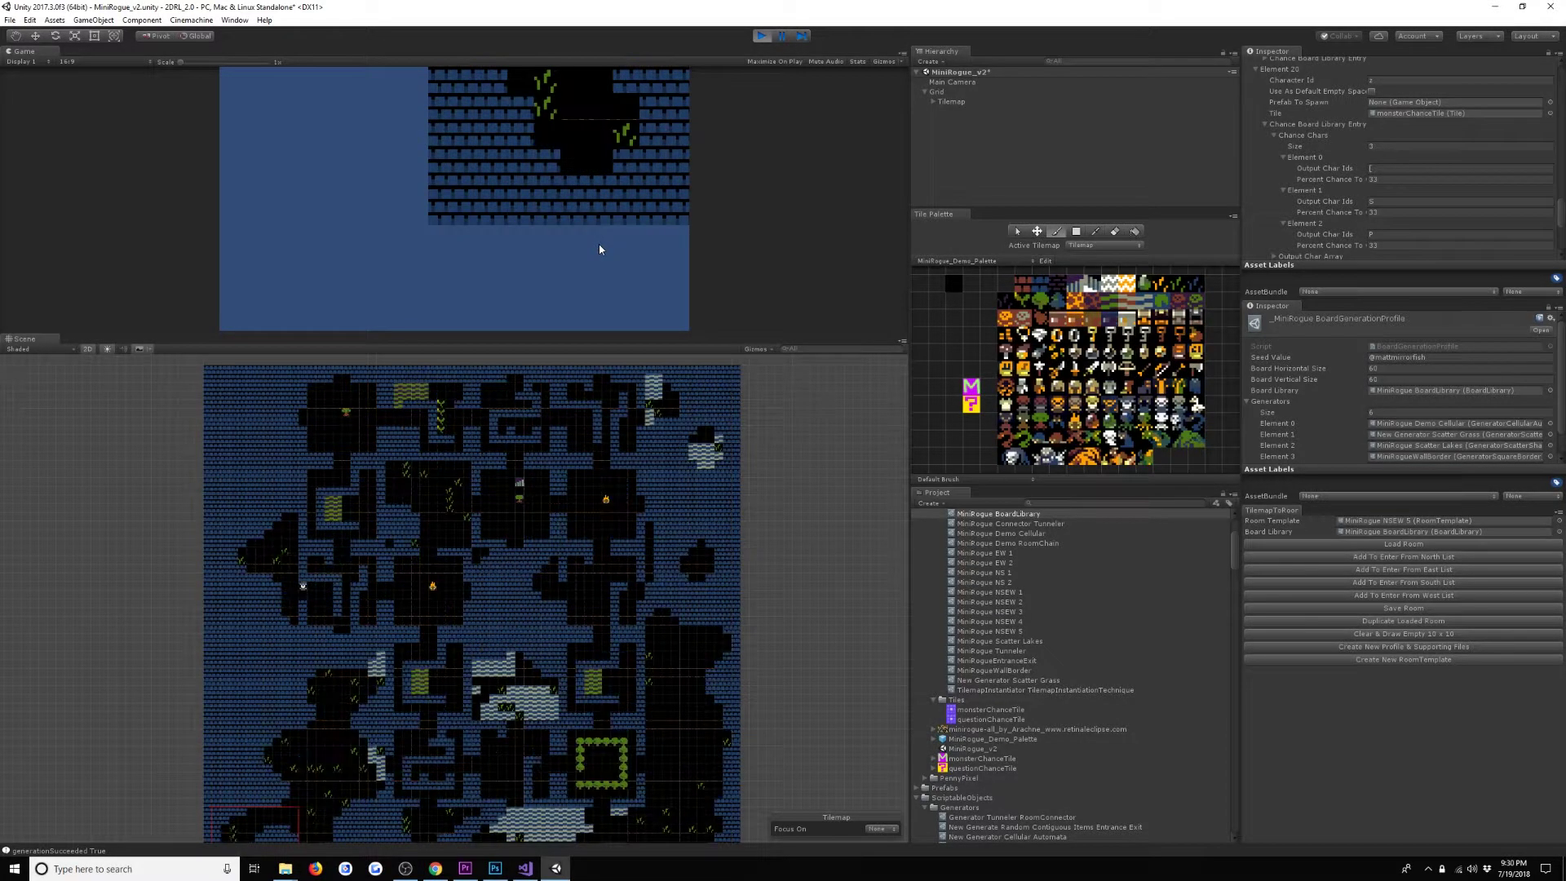
middle_click_drag(646, 602, 694, 580)
left_click(493, 153)
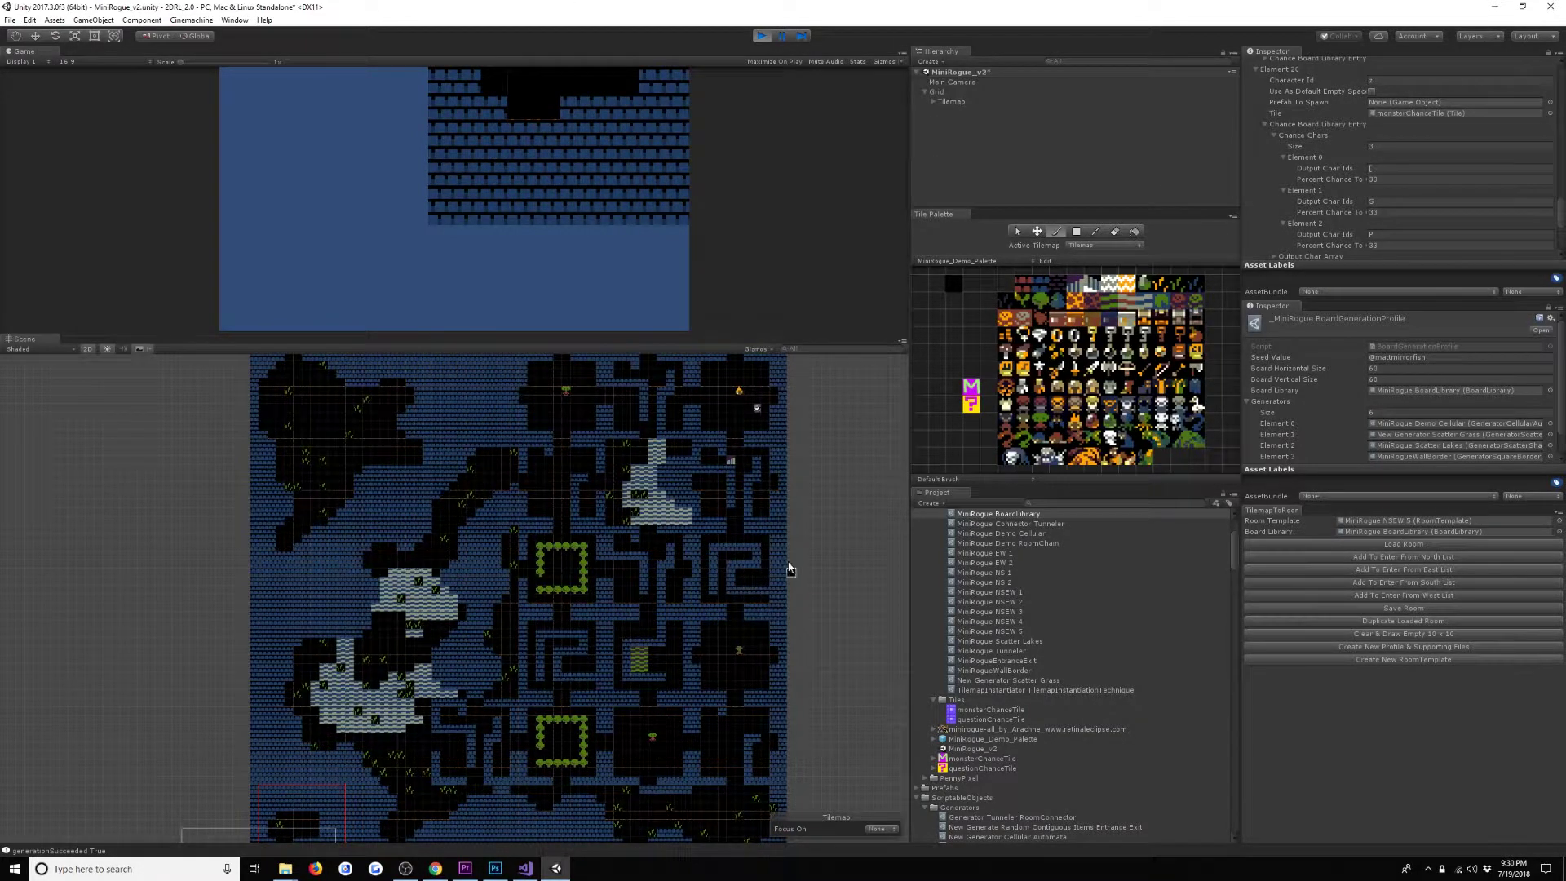
left_click(760, 35)
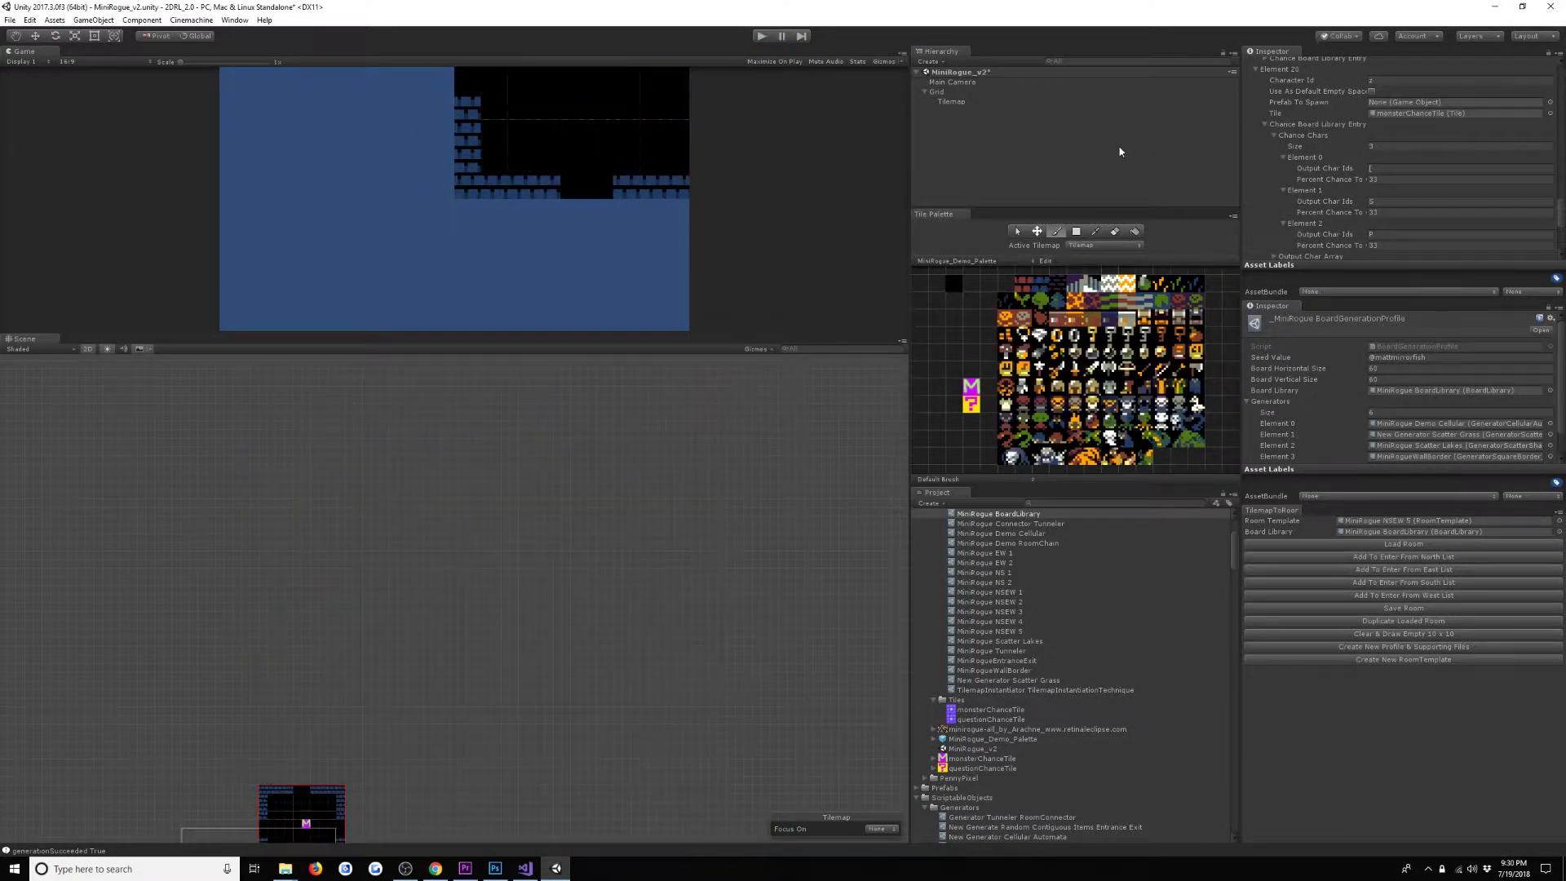
Load the MiniRogue NS 2 room template and pick the question chance tile.
left_click(1145, 169)
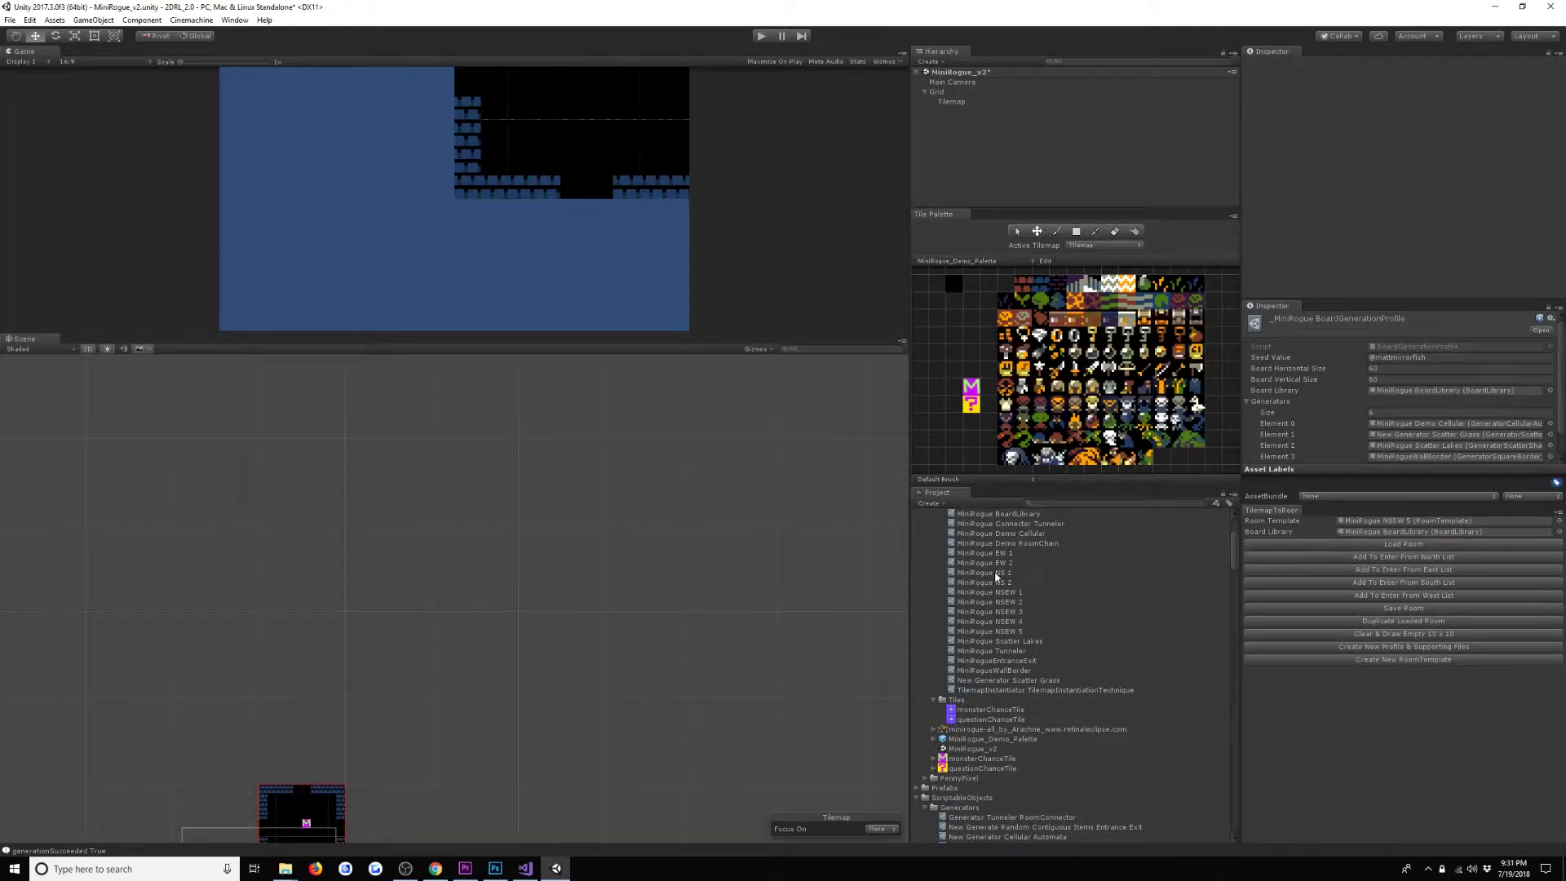
left_click_drag(1005, 582, 1362, 520)
left_click(1370, 543)
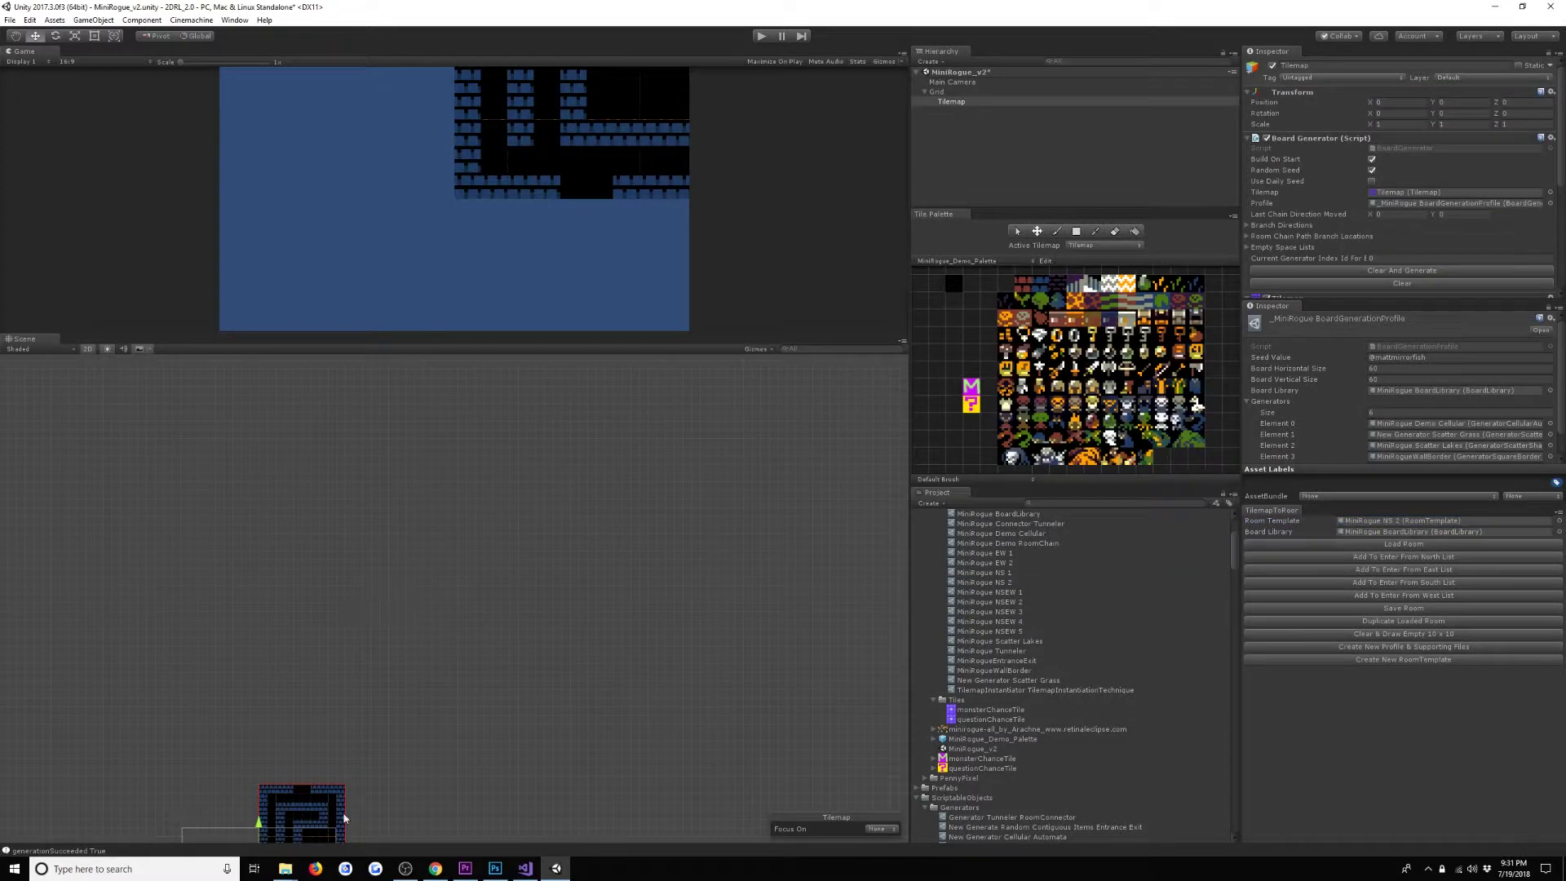
middle_click_drag(344, 818, 735, 633)
scroll(576, 639, "up", 8)
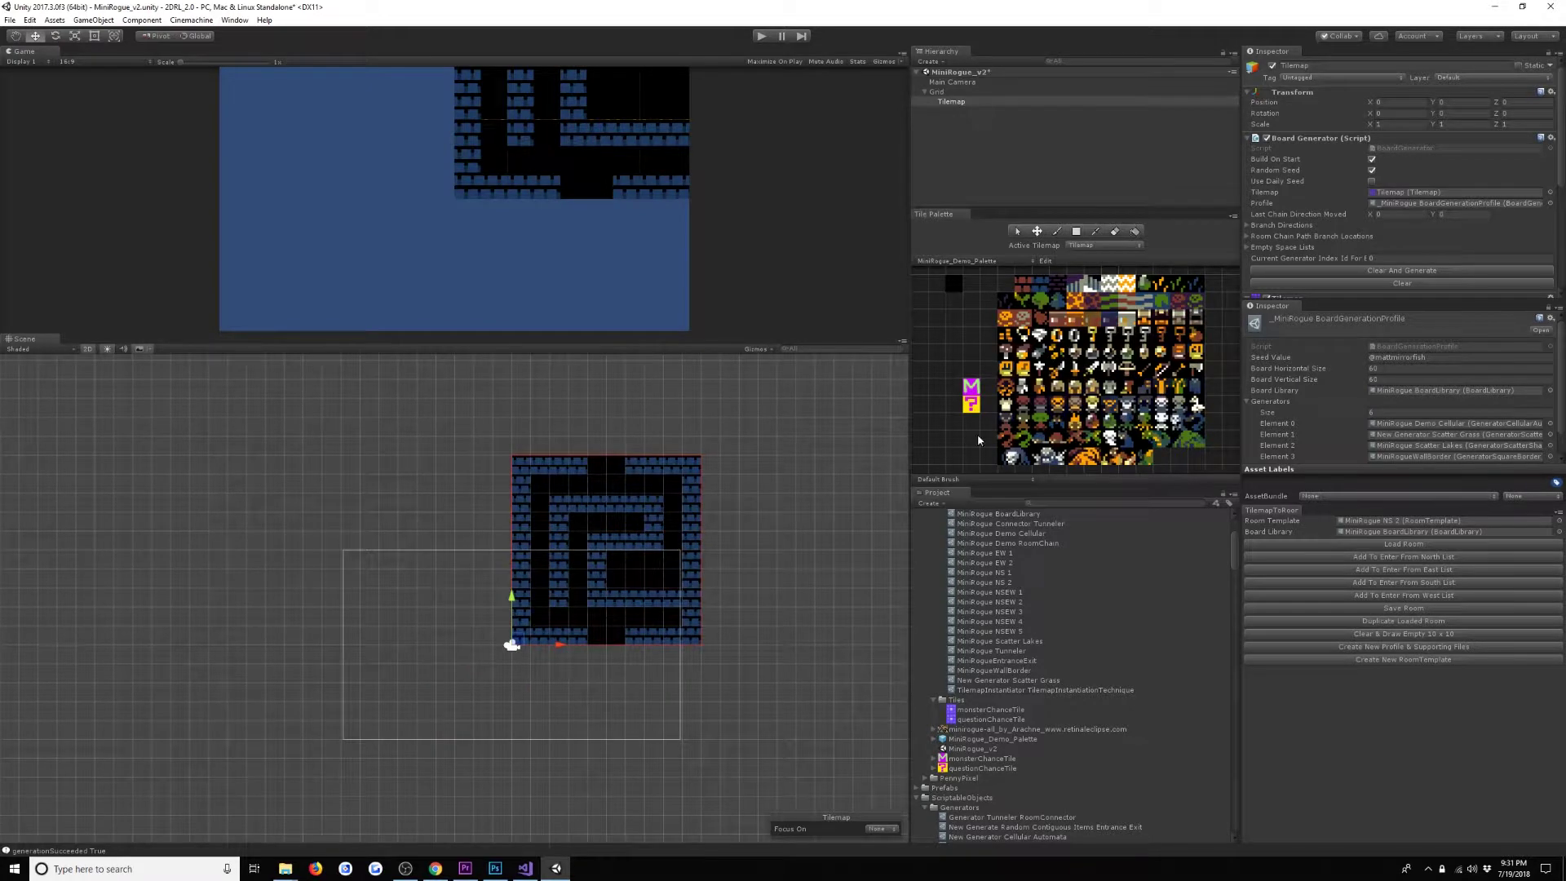
left_click(968, 406)
scroll(734, 663, "up", 2)
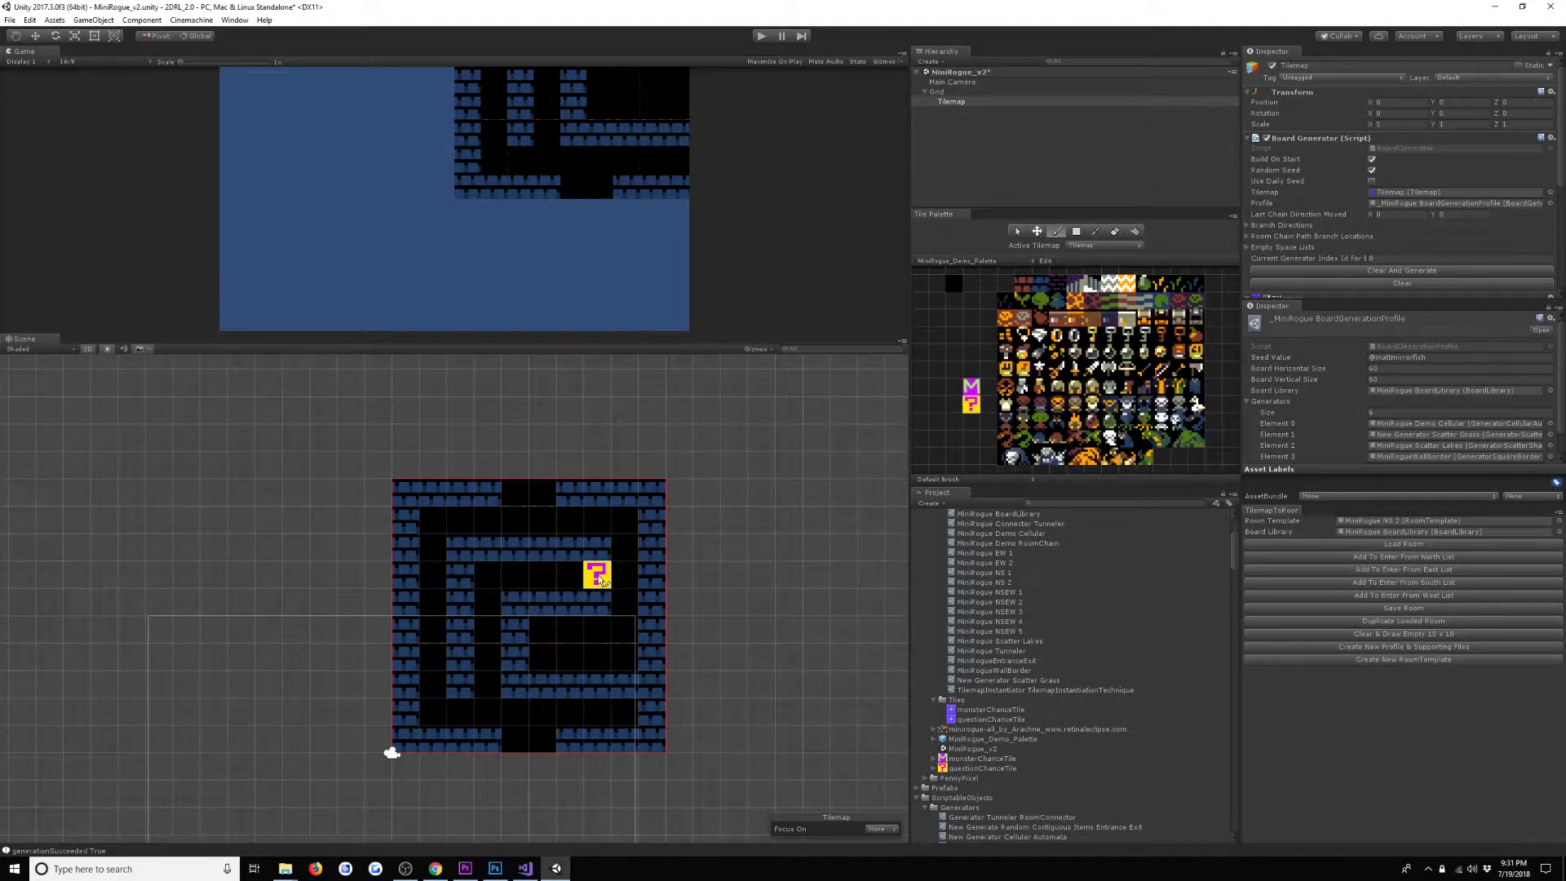
Paint question chance tiles through the room's corridors, undo the stray last one, and save.
left_click(599, 578)
left_click(519, 656)
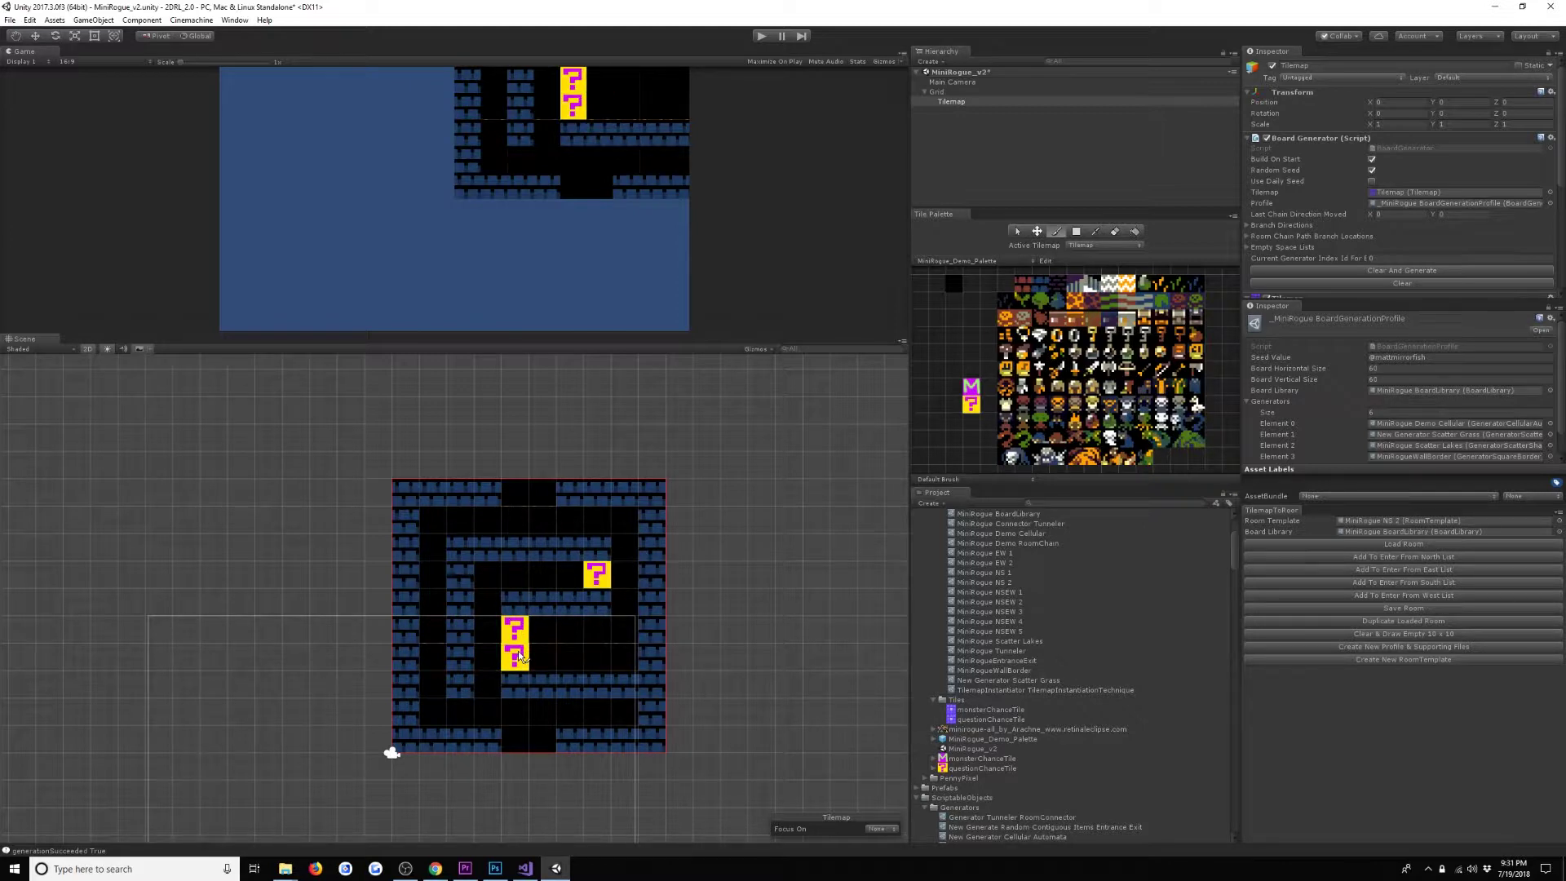
left_click(596, 683)
left_click(620, 681)
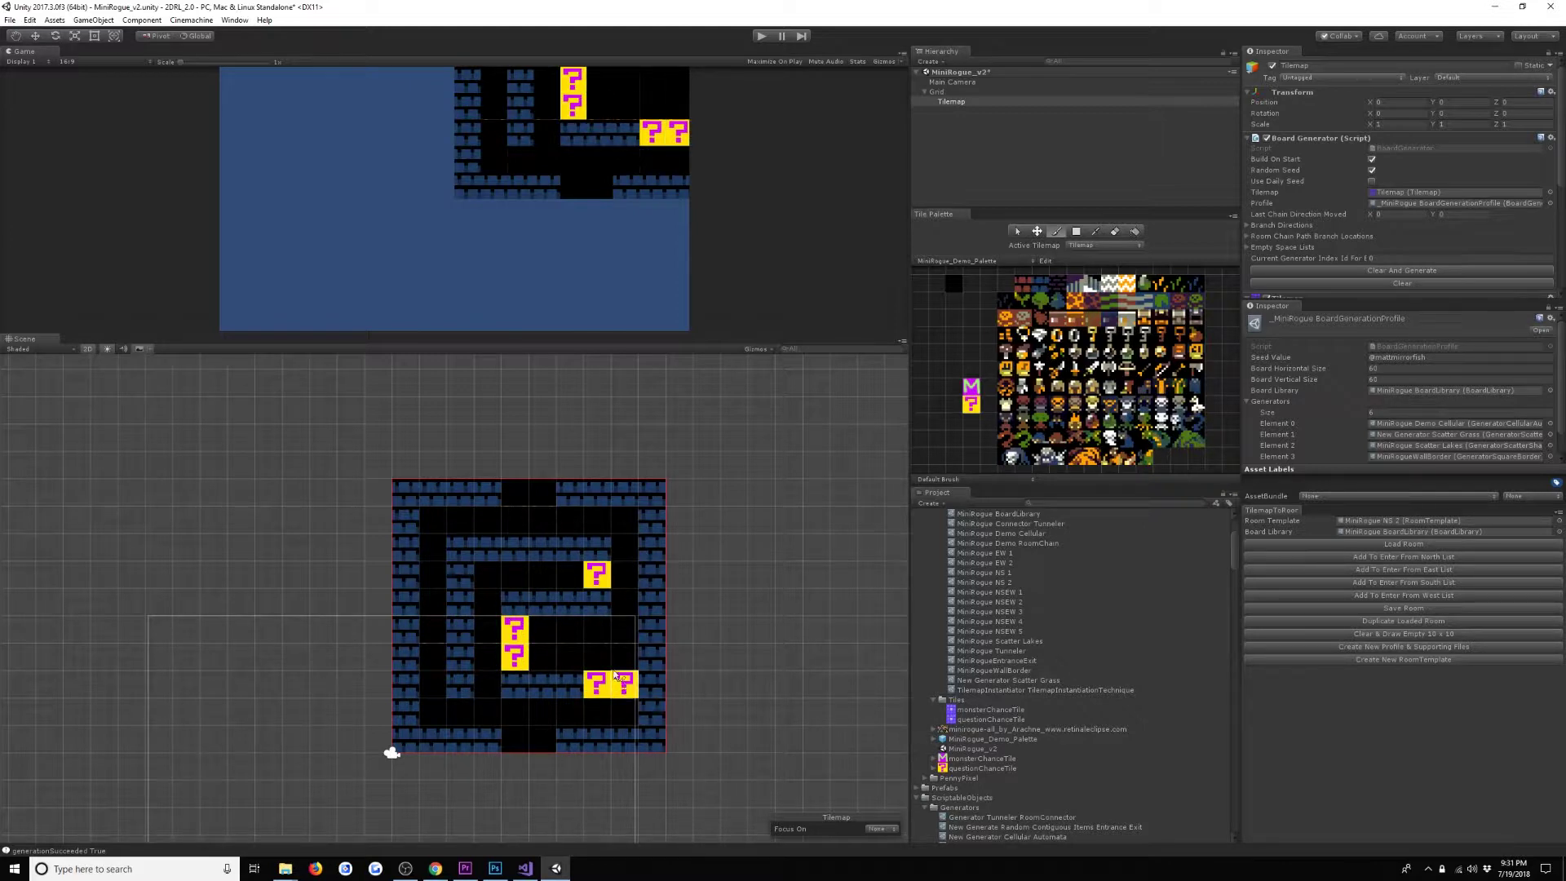
left_click(460, 574)
left_click(526, 551)
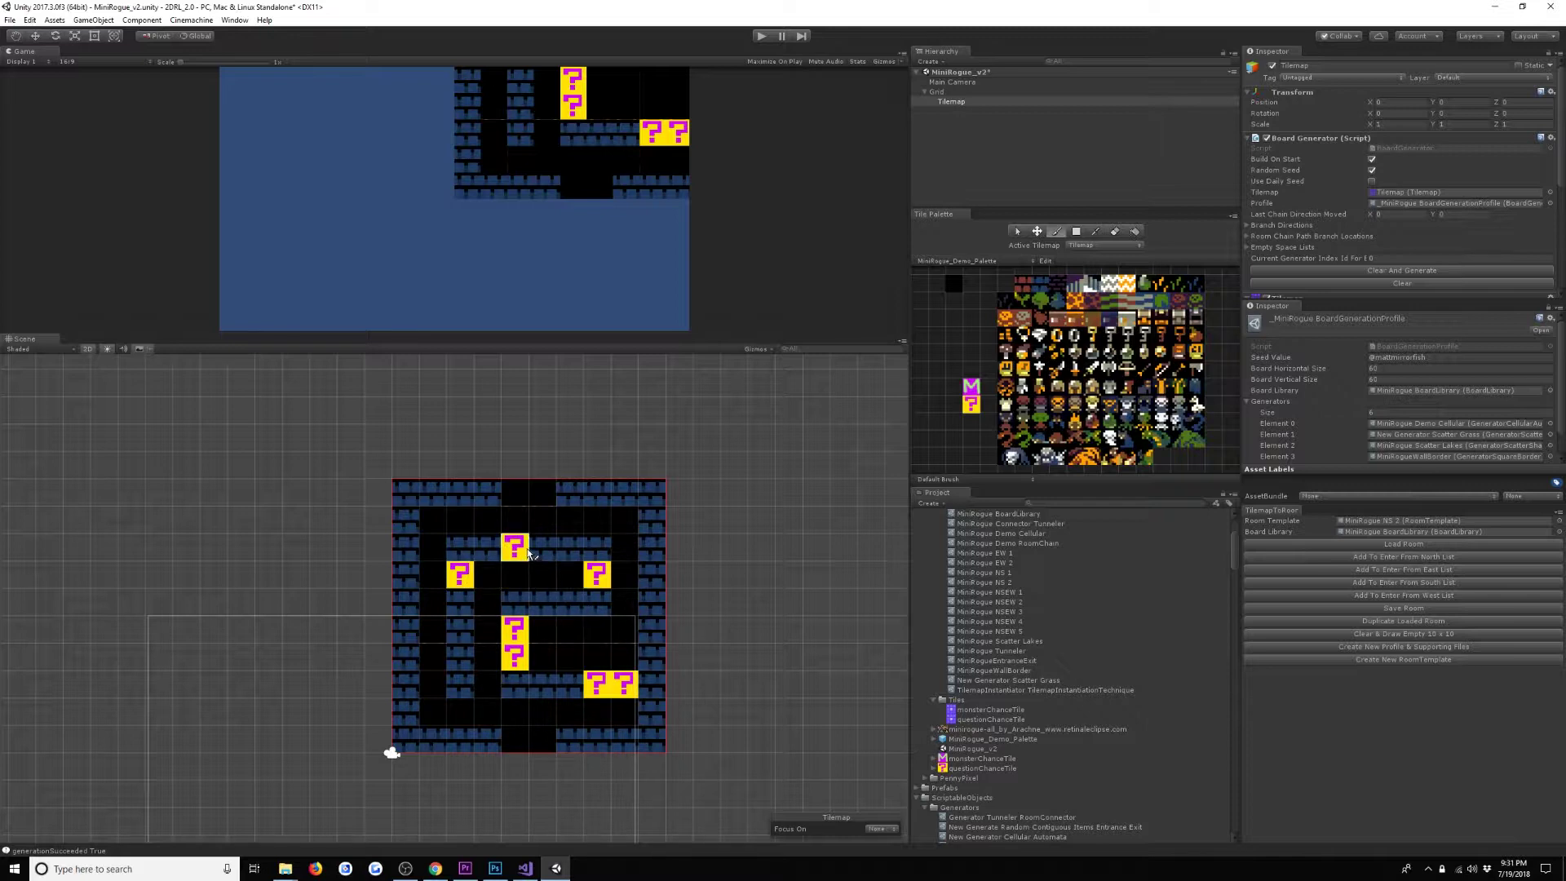
left_click(542, 546)
left_click(514, 519)
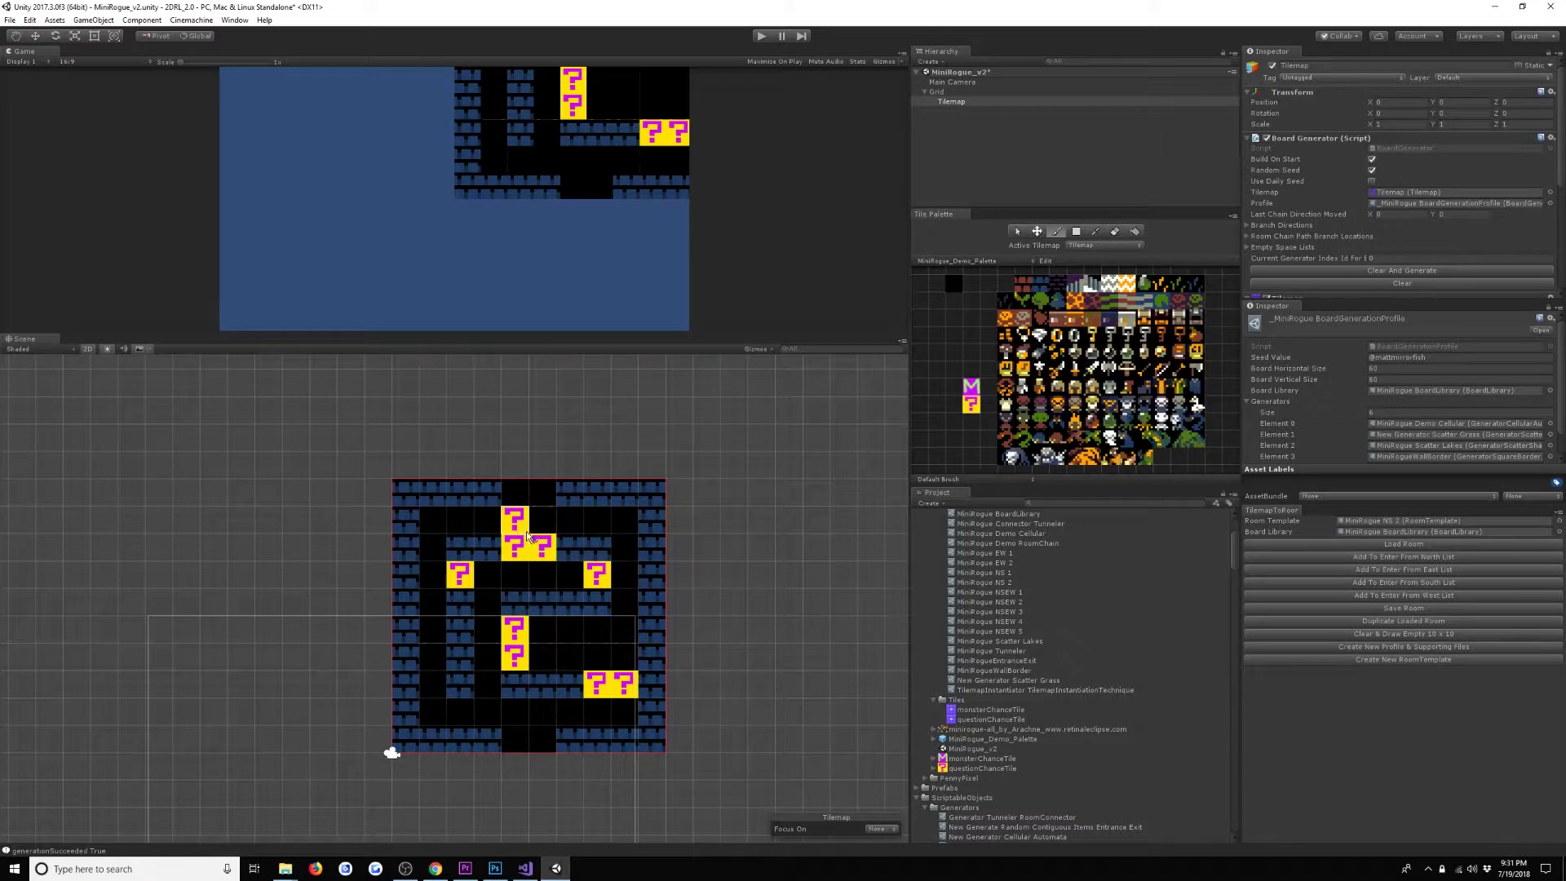
key("ctrl+z")
left_click(1395, 609)
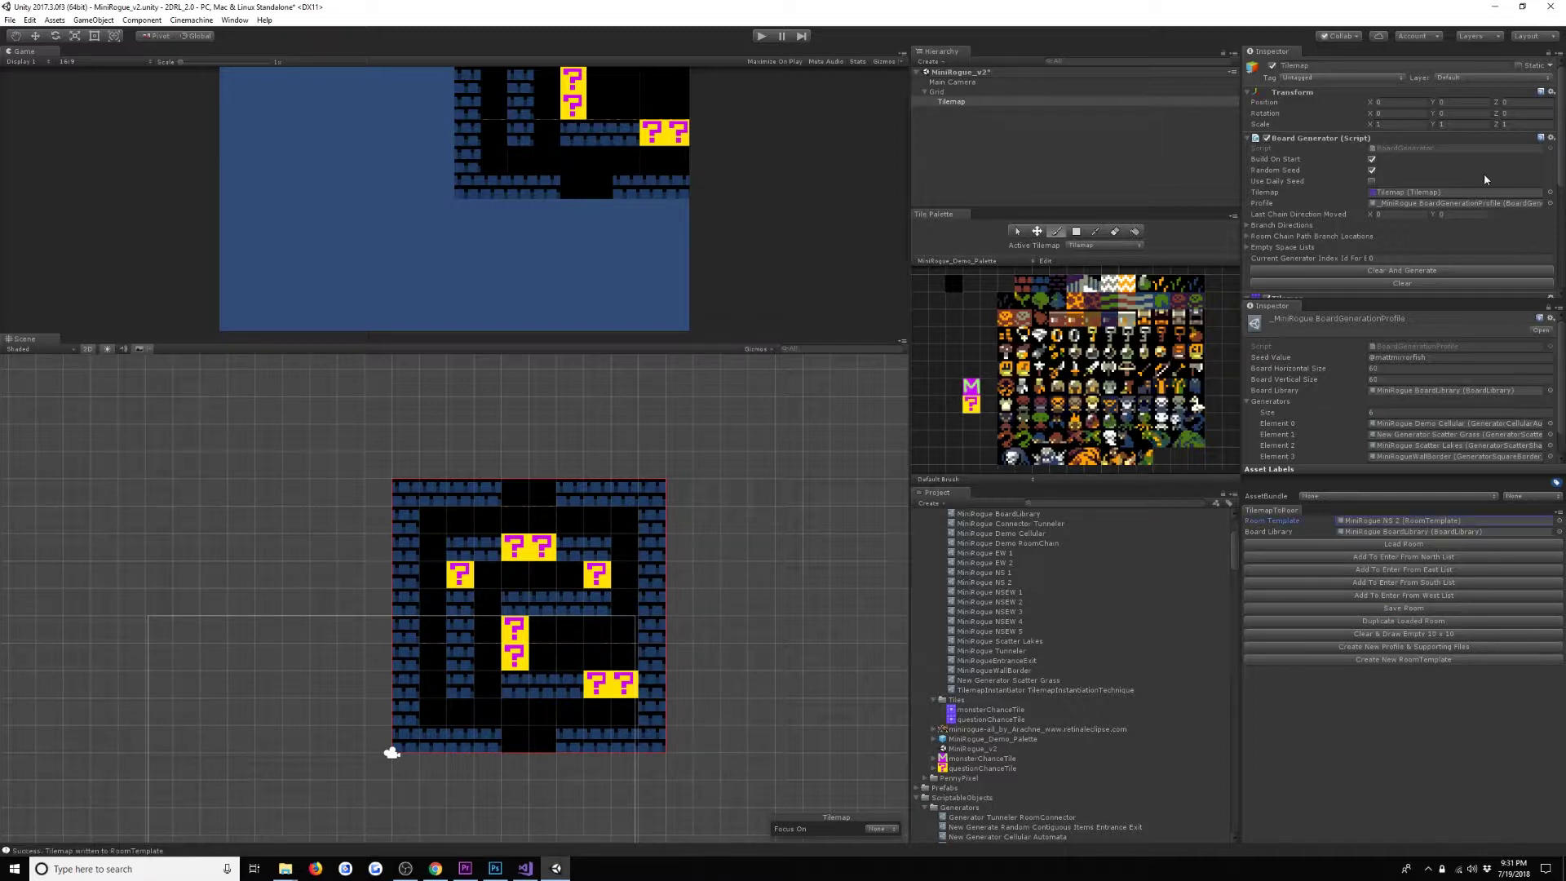
Open the board library and expand Element 24's chance settings and Chance Chars list.
double_click(1420, 392)
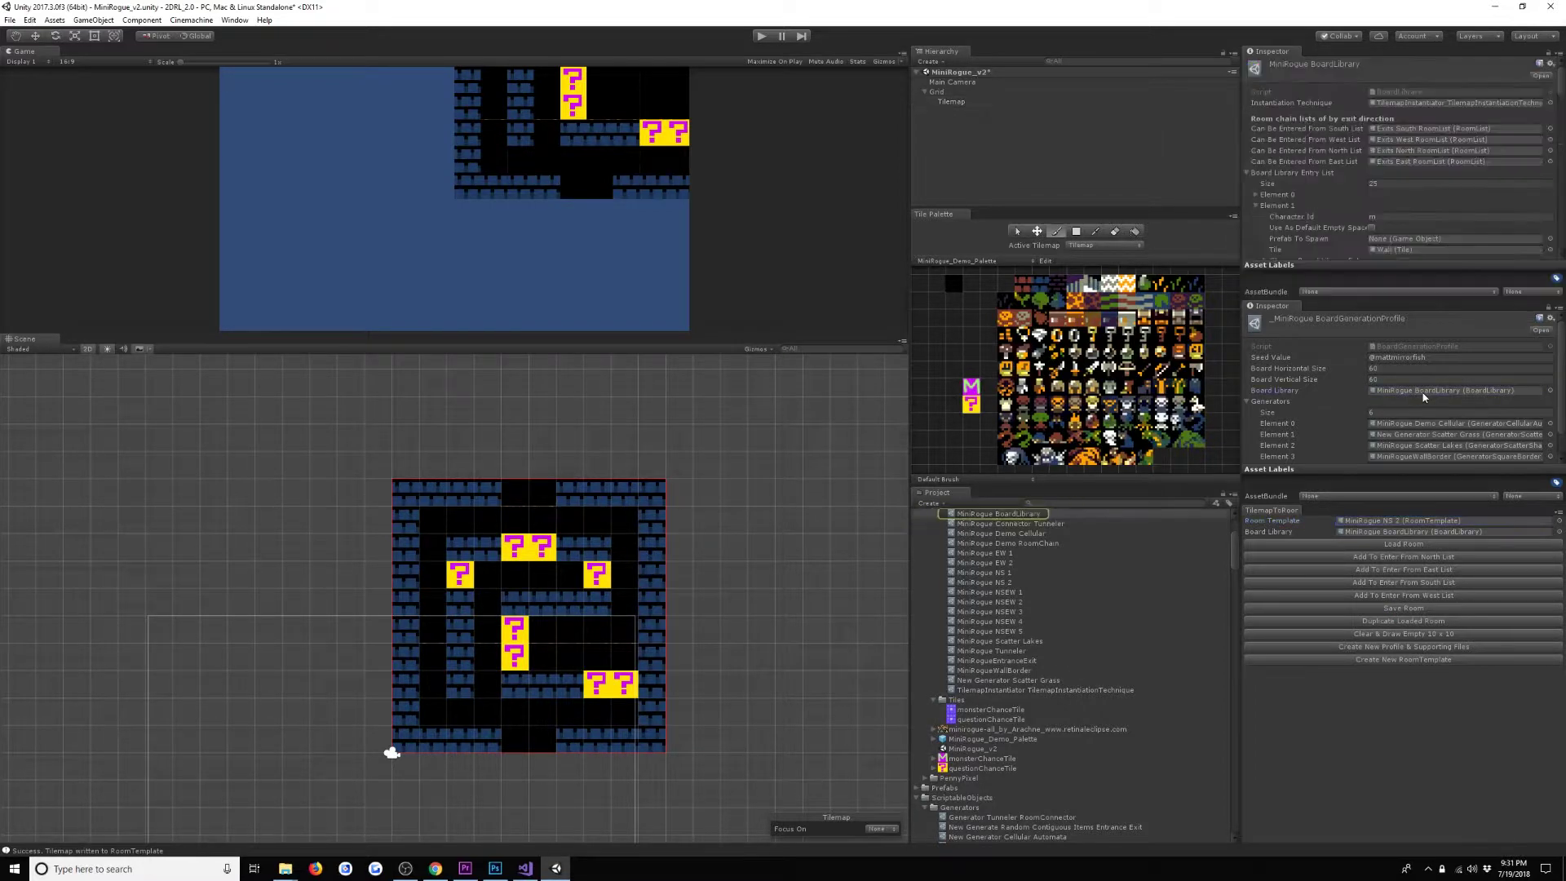
scroll(1355, 240, "down", 3)
scroll(1355, 240, "down", 5)
left_click_drag(1559, 115, 1545, 317)
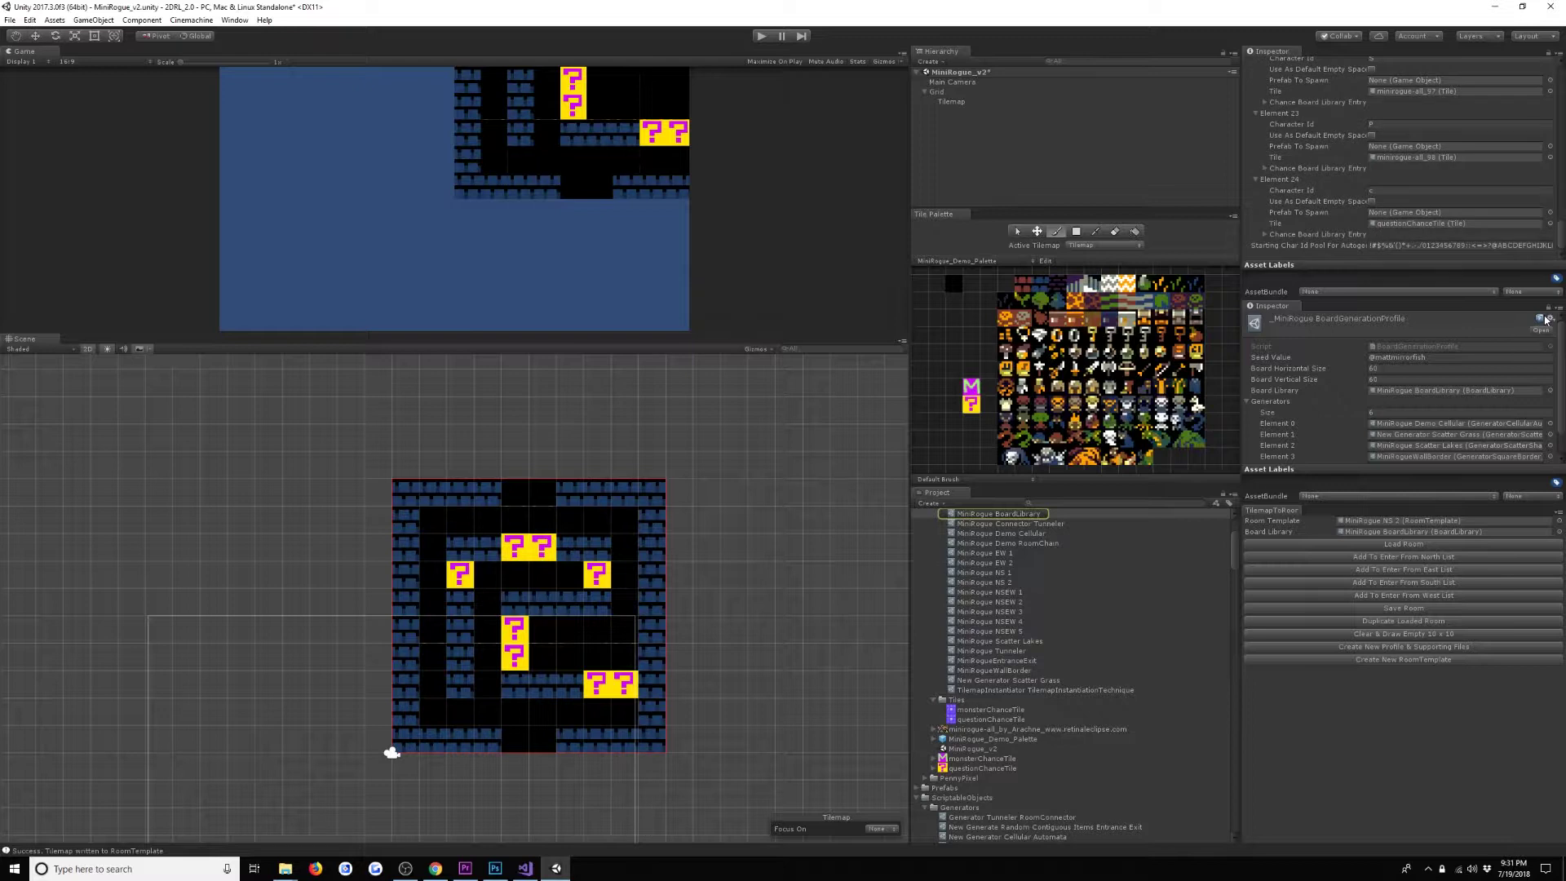
left_click(1328, 236)
scroll(1318, 237, "down", 1)
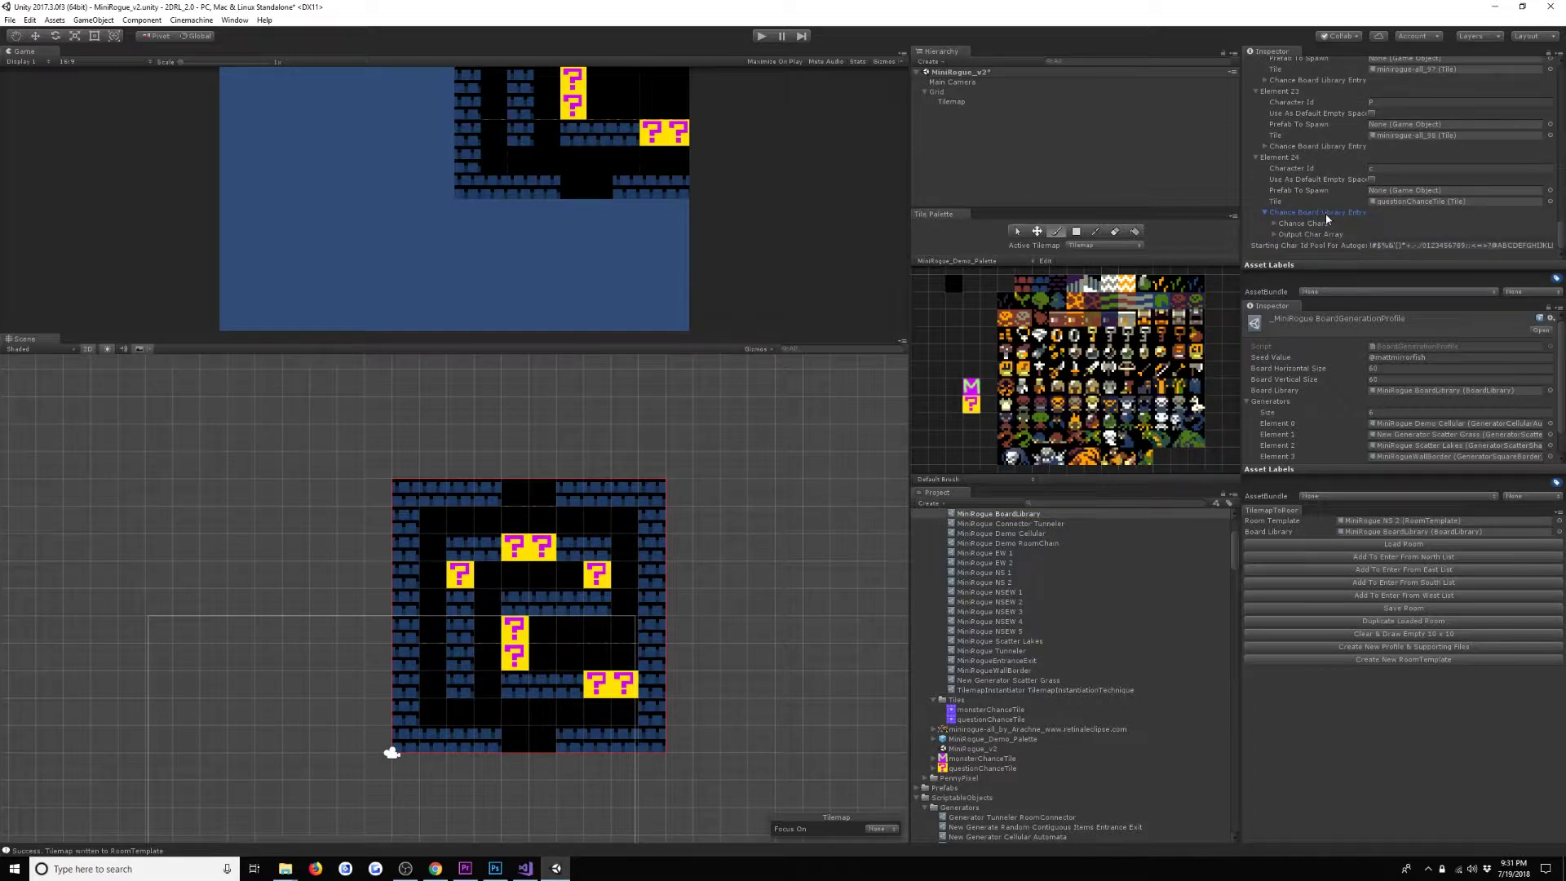
left_click(1325, 222)
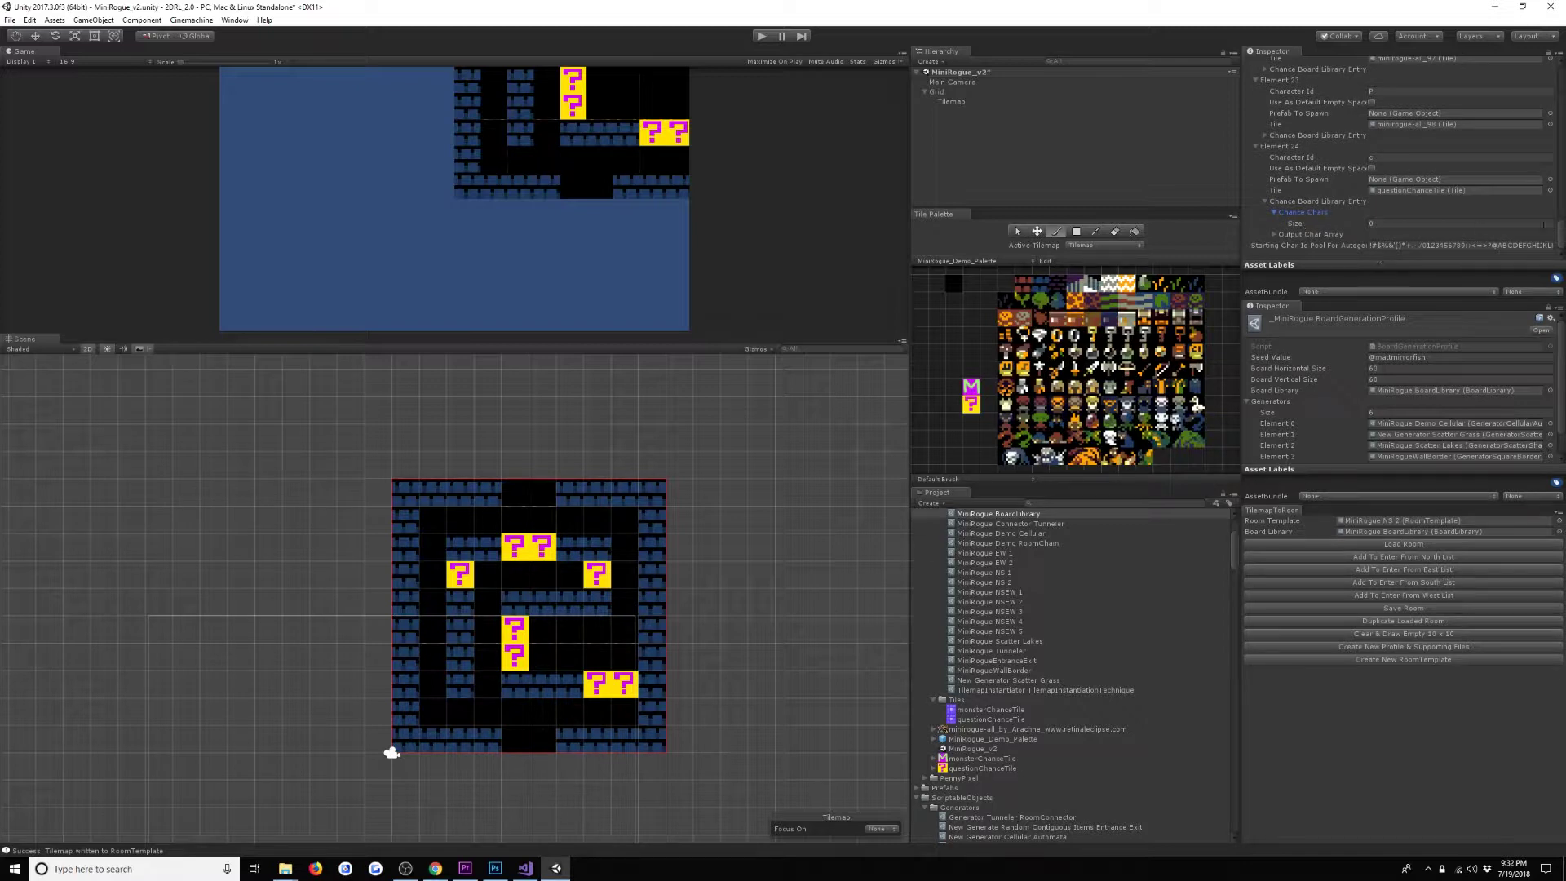
left_click_drag(1562, 234, 1565, 74)
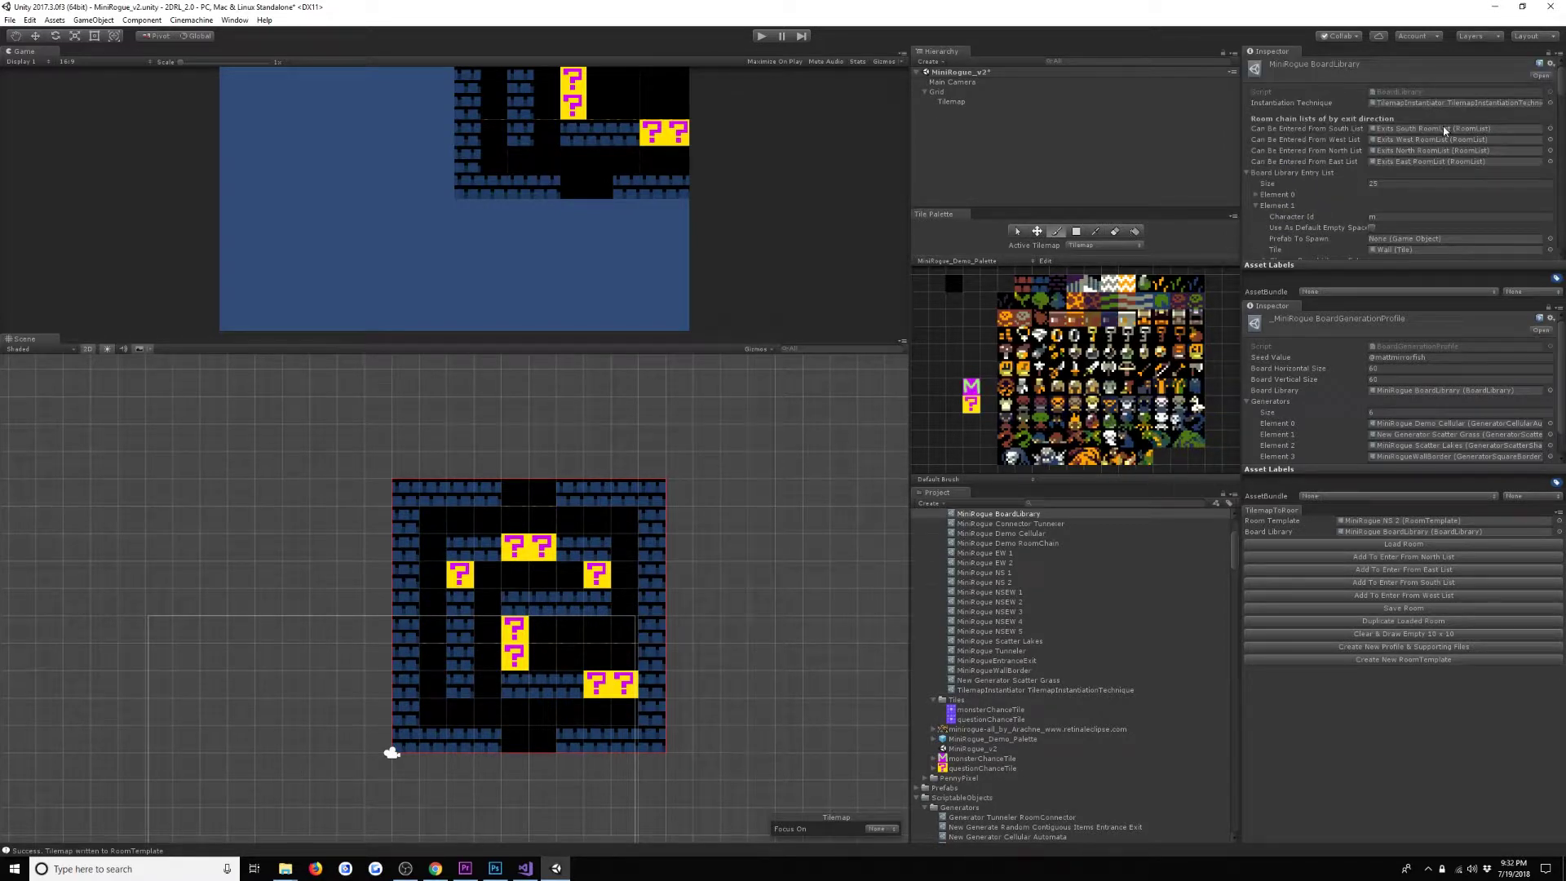
scroll(1445, 131, "down", 2)
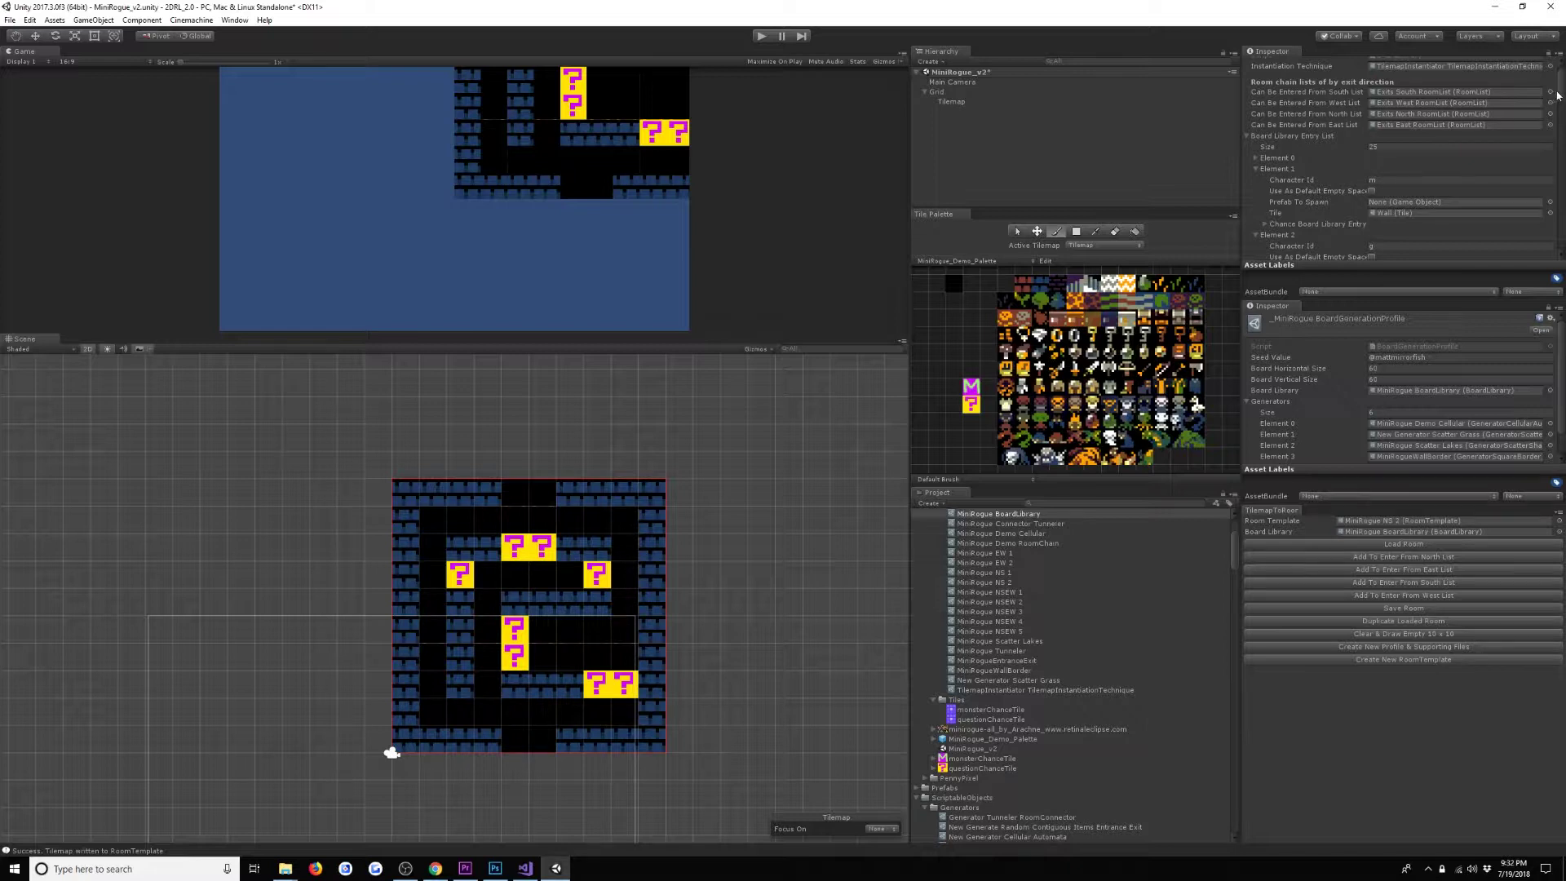
left_click_drag(1561, 92, 1563, 261)
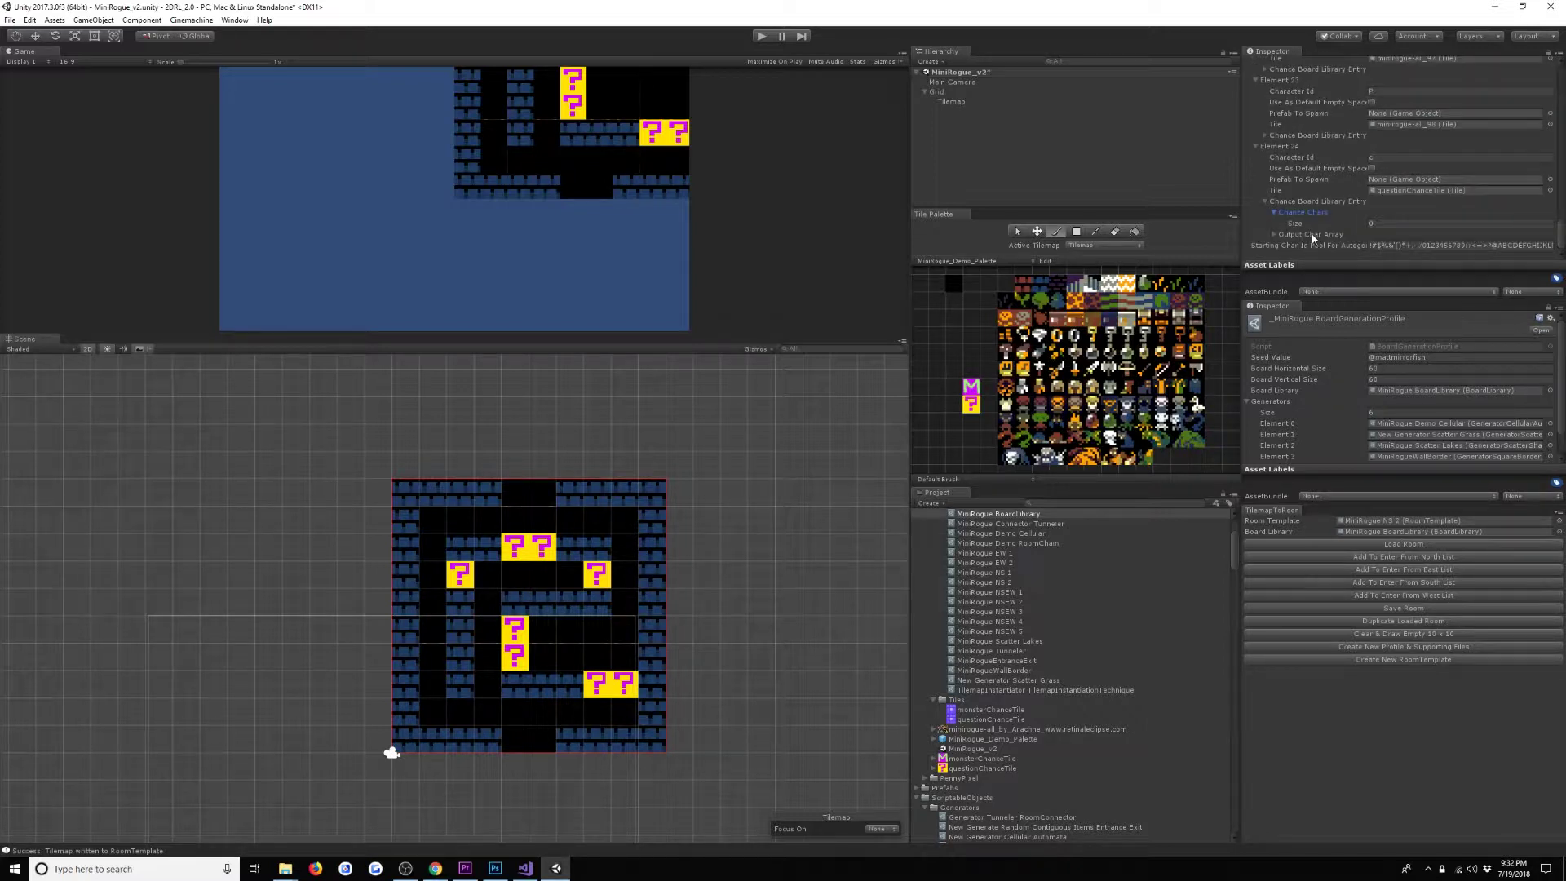
Set Element 24's Chance Chars size to 2 and enter its outcomes' output ids and percent chances.
left_click(1386, 224)
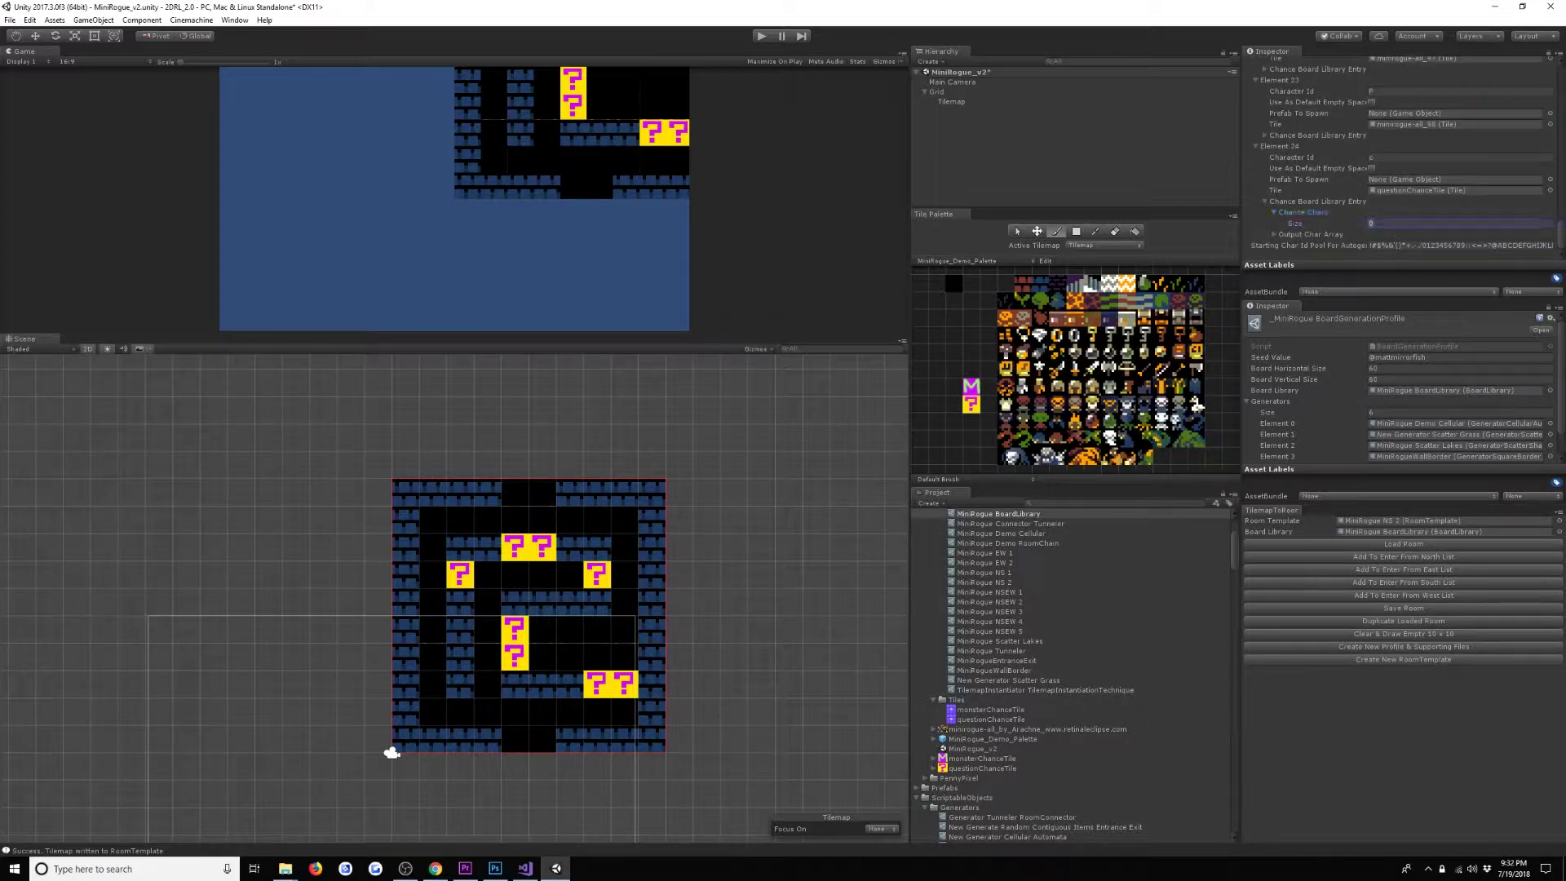
type("2")
key("Return")
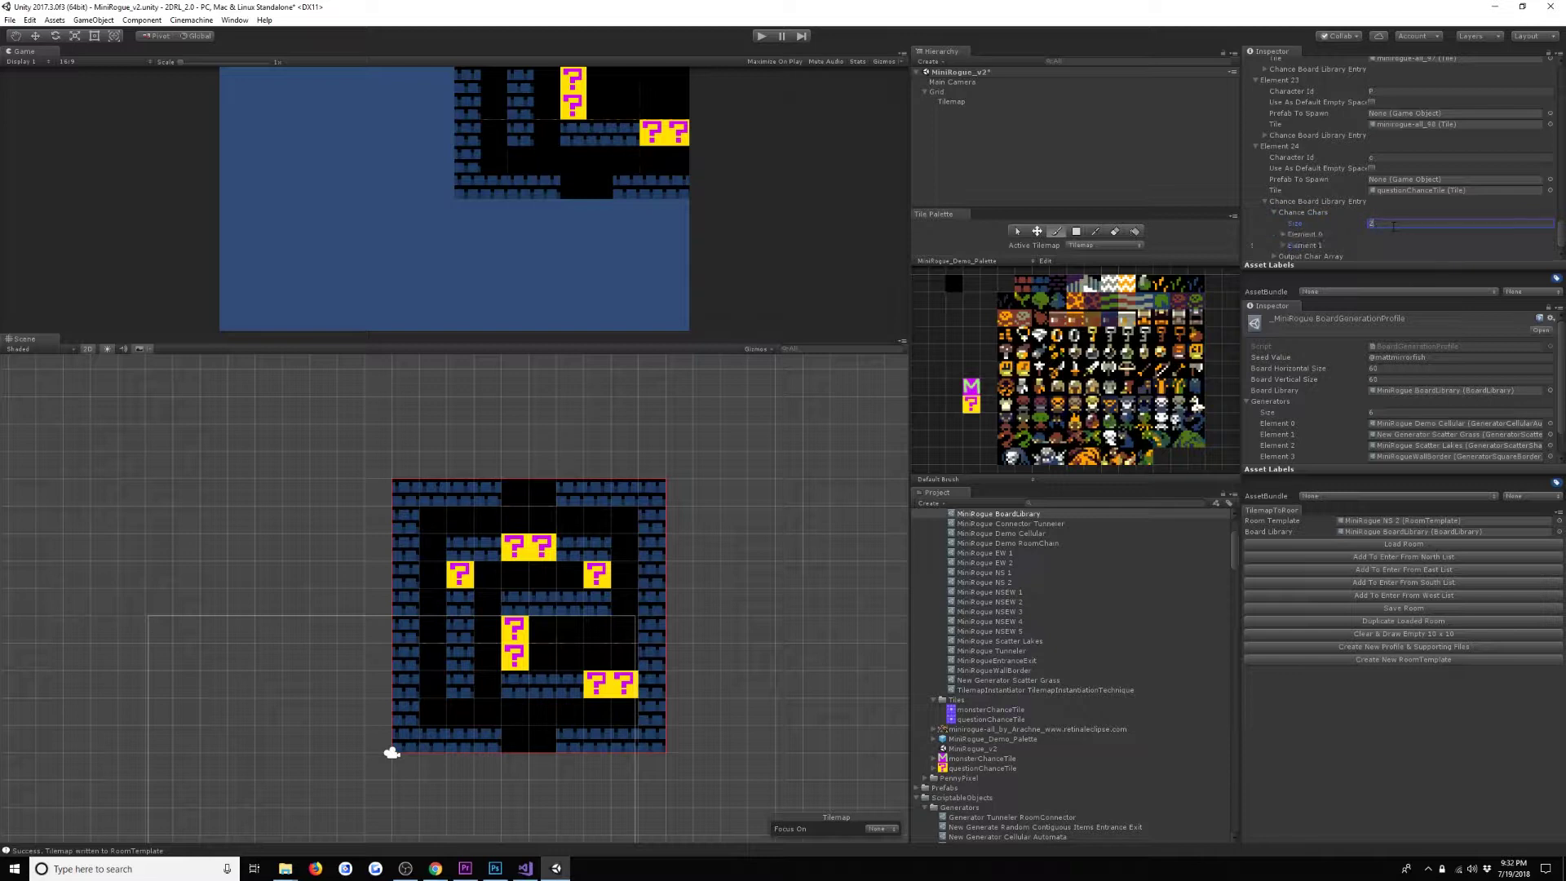
left_click(1298, 234)
scroll(1305, 214, "down", 3)
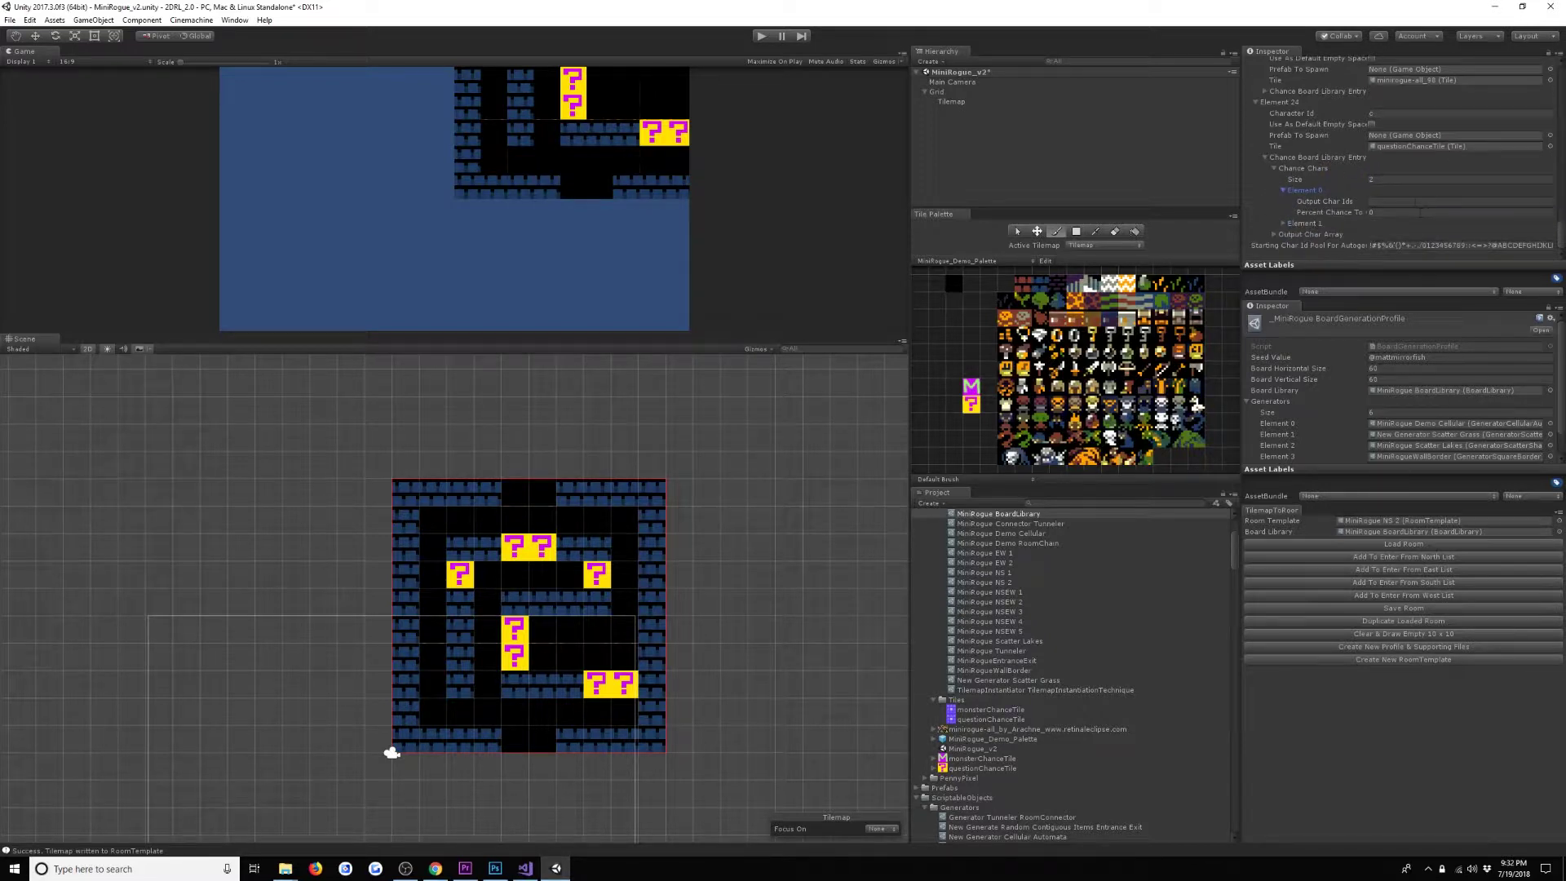
left_click(1415, 201)
key("Tab")
left_click(1309, 225)
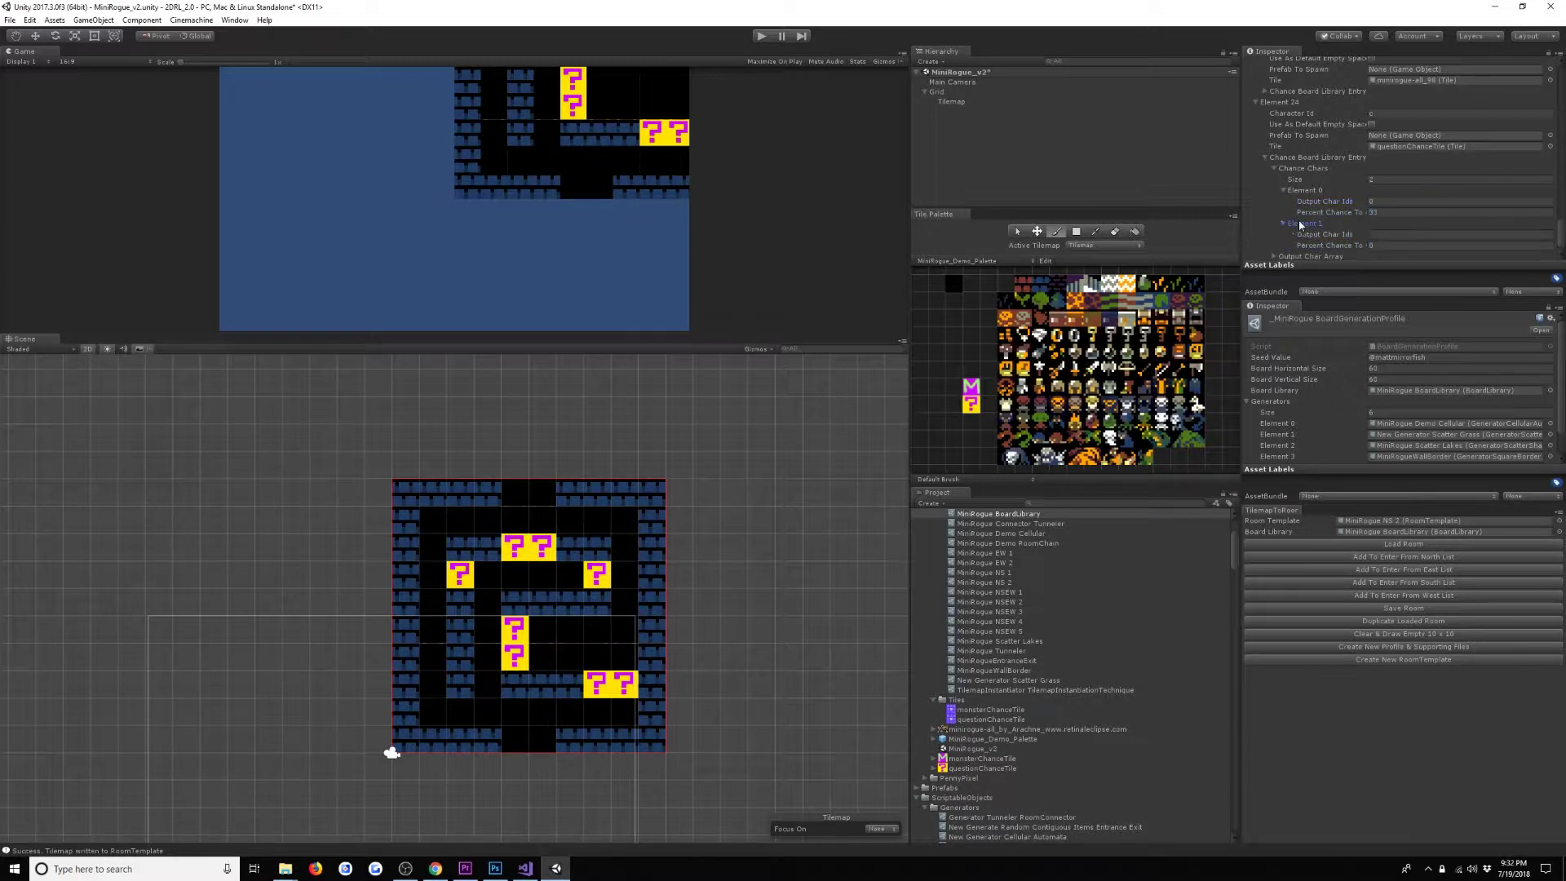
key("Tab")
key("Tab")
key("ctrl+p")
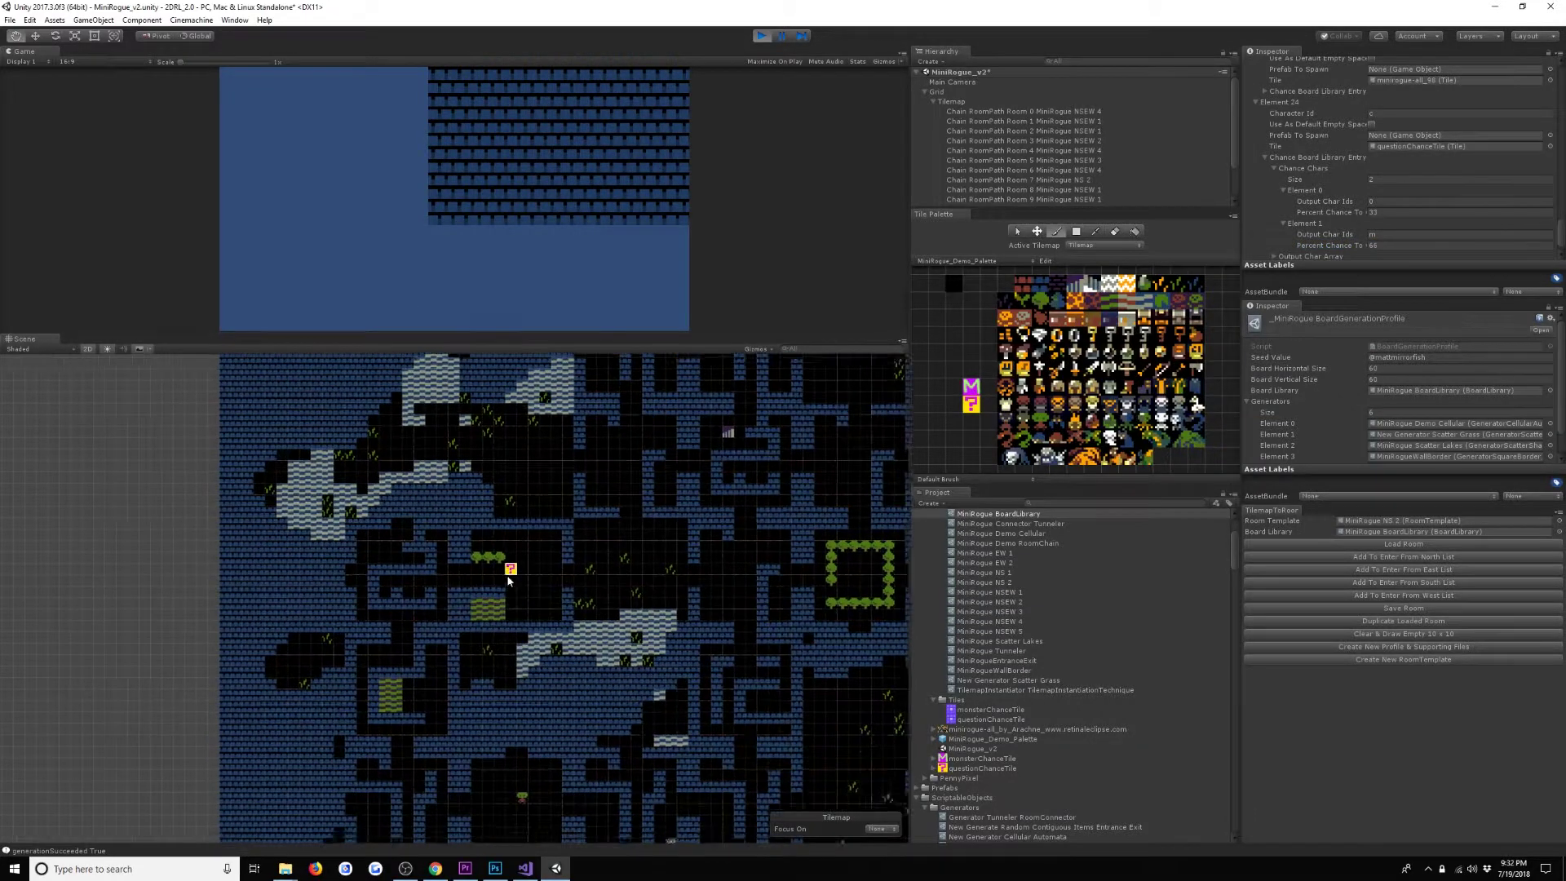
middle_click_drag(469, 538, 478, 453)
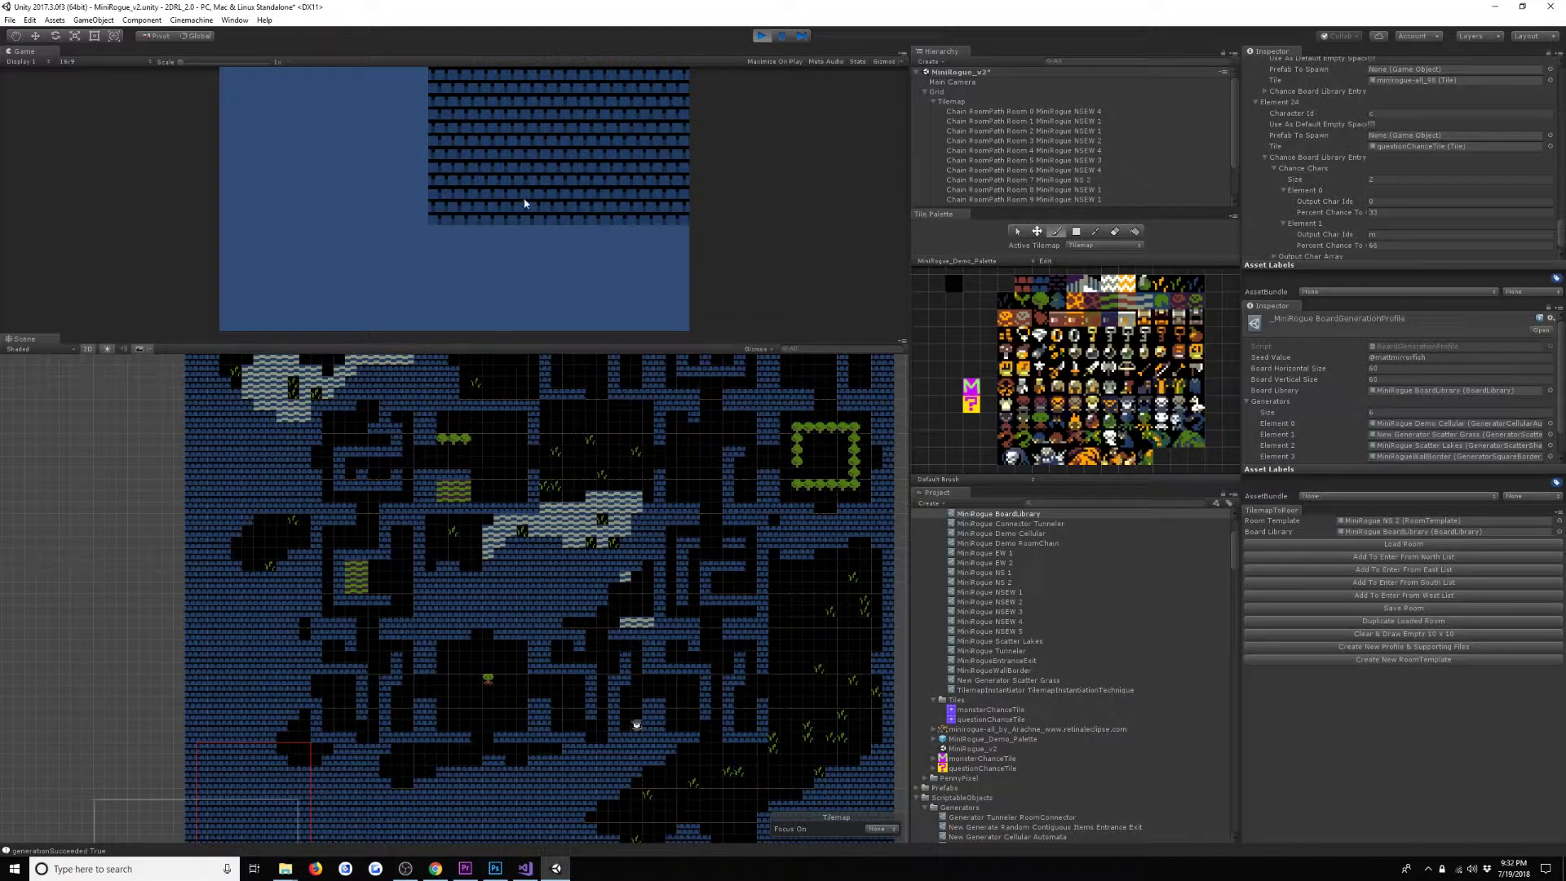
left_click(487, 258)
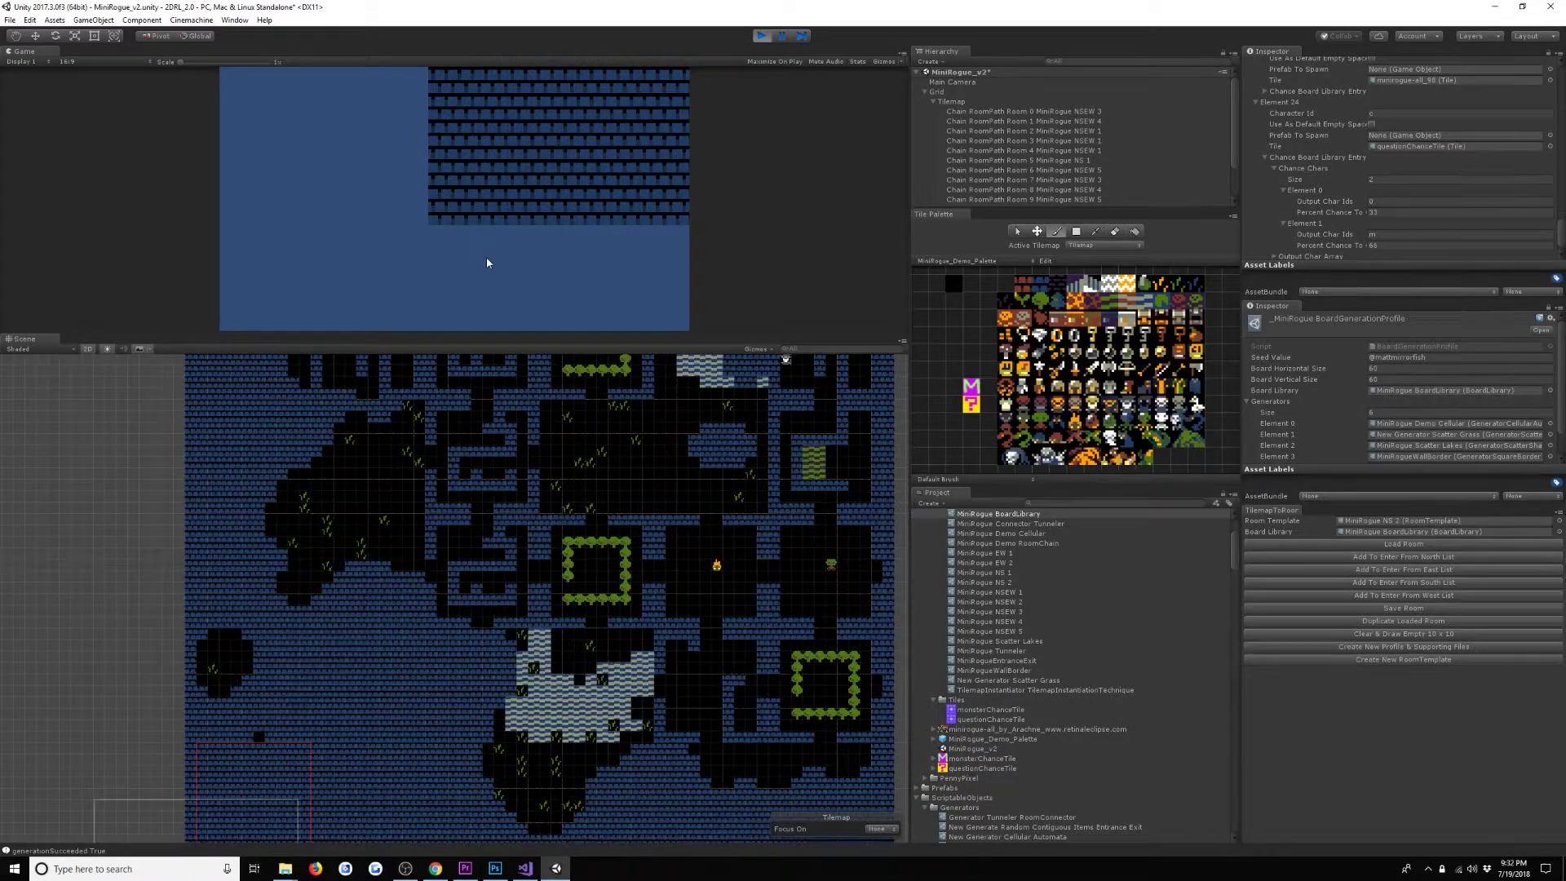
middle_click_drag(564, 641, 551, 823)
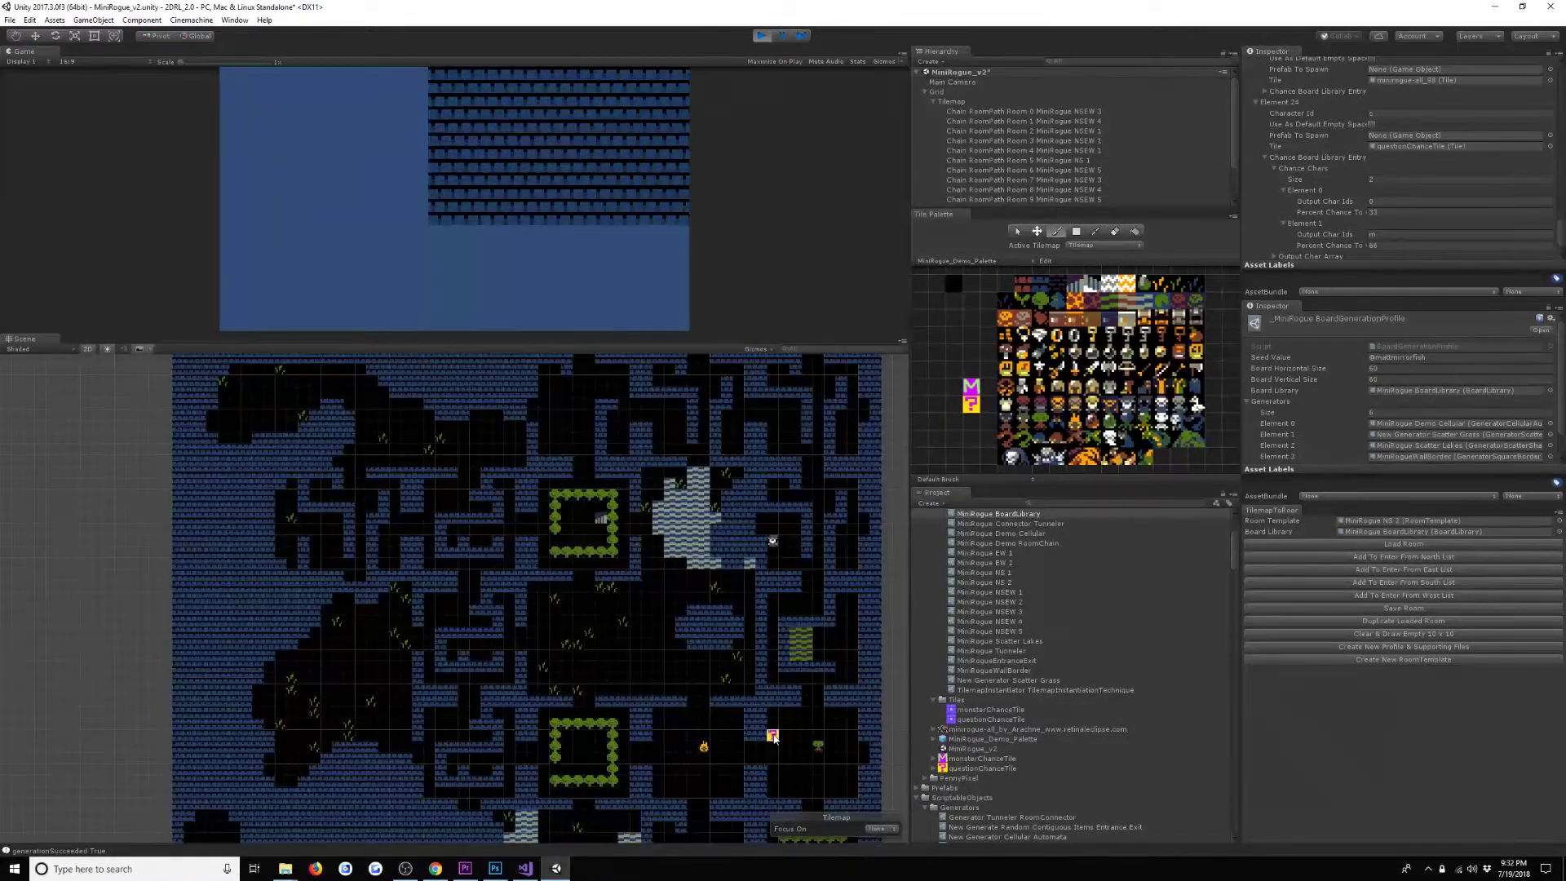
middle_click_drag(724, 605, 705, 497)
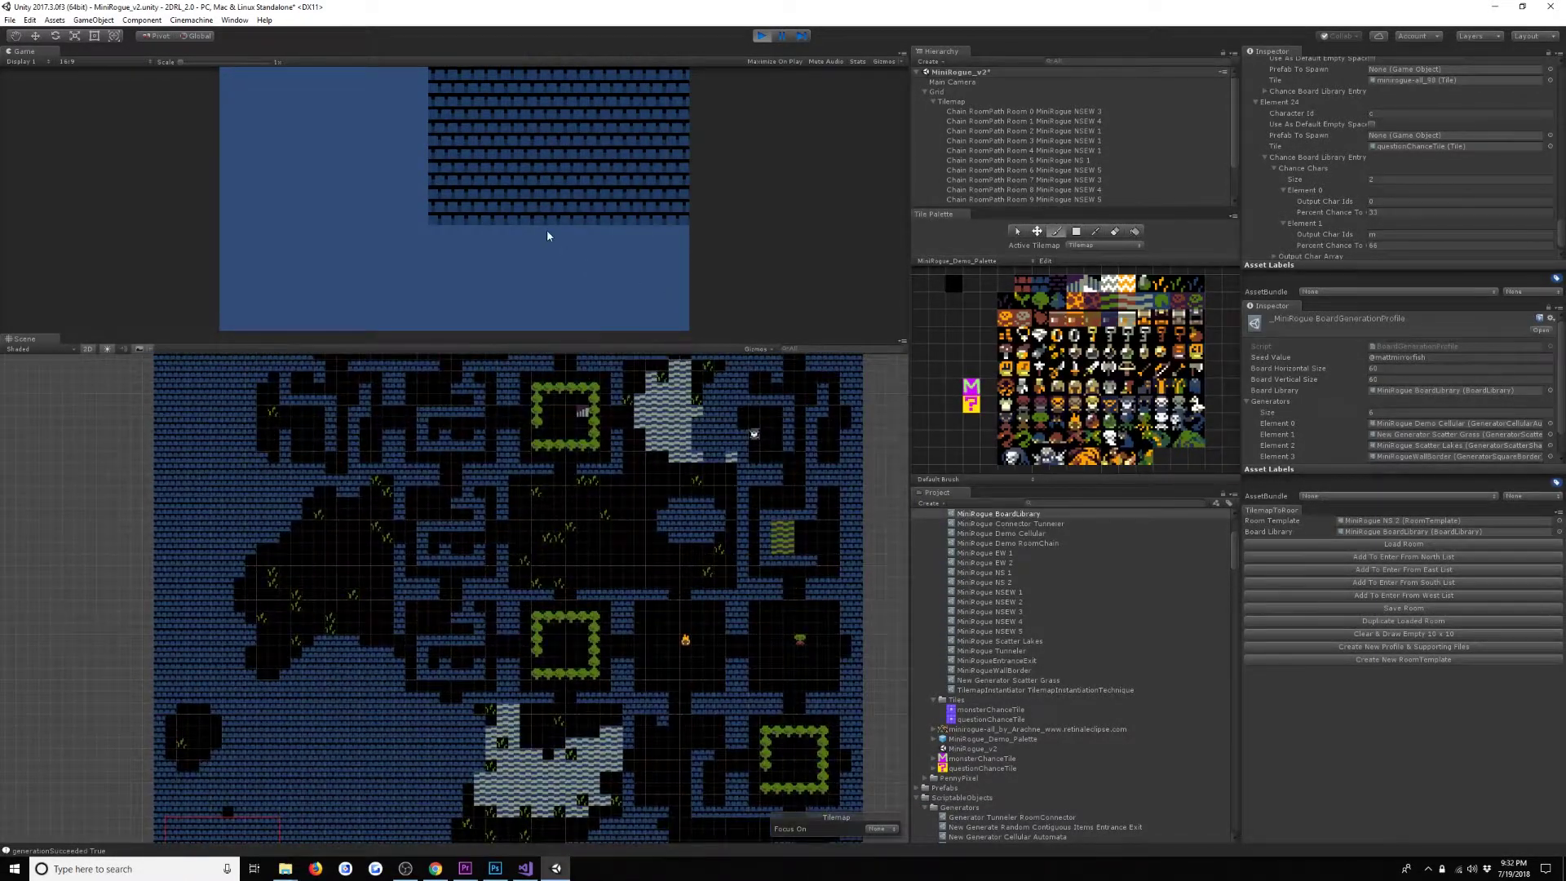
left_click(547, 232)
mouse_move(631, 579)
middle_mouse_down()
mouse_move(548, 433)
mouse_move(592, 632)
mouse_move(543, 504)
middle_mouse_up()
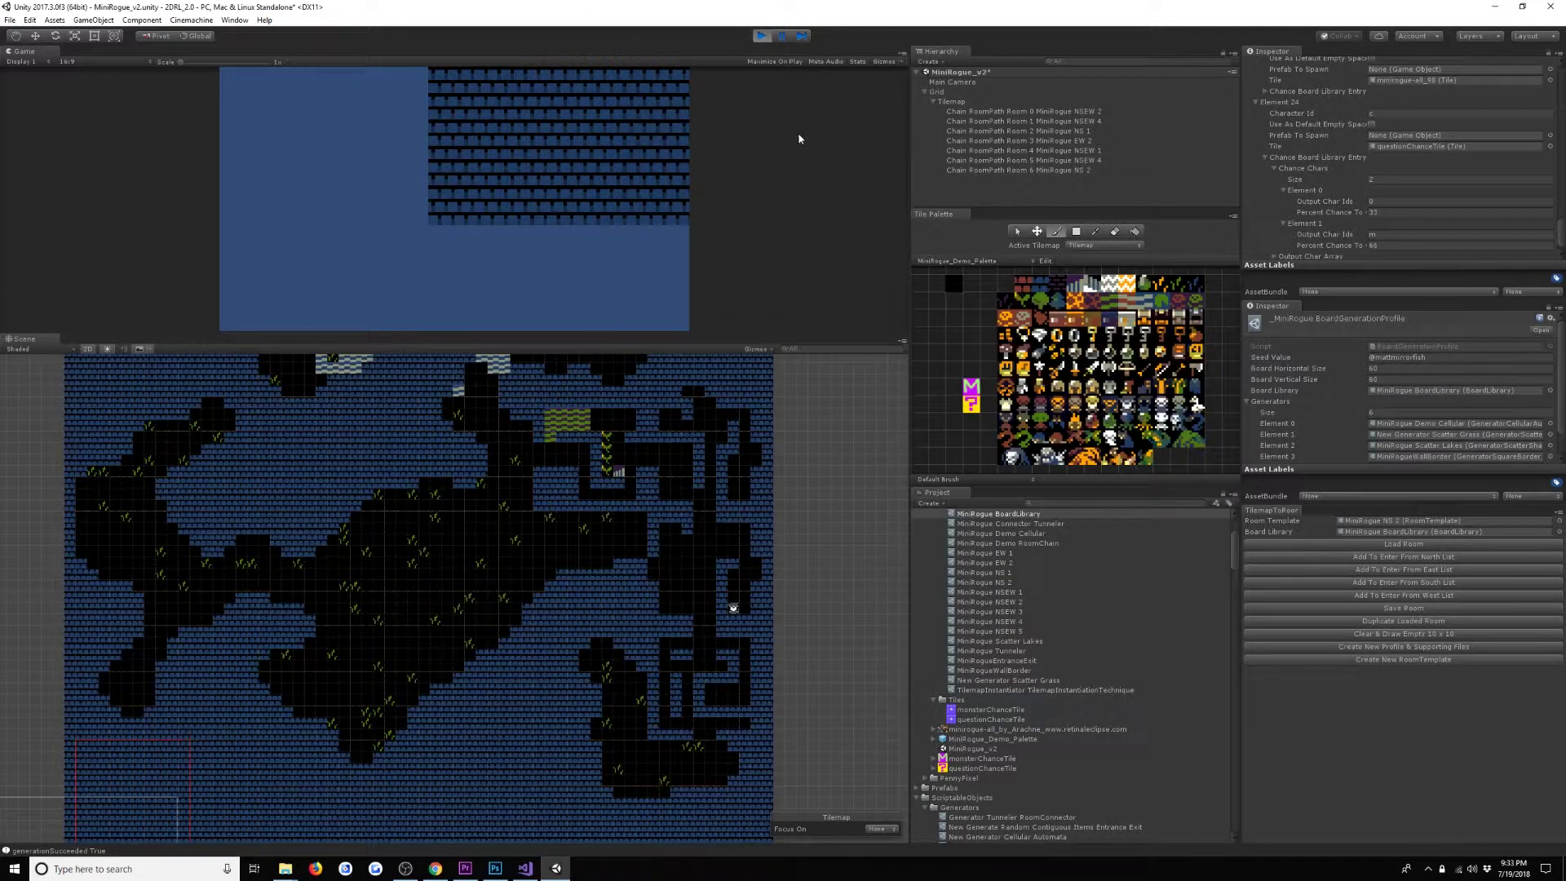
left_click(759, 37)
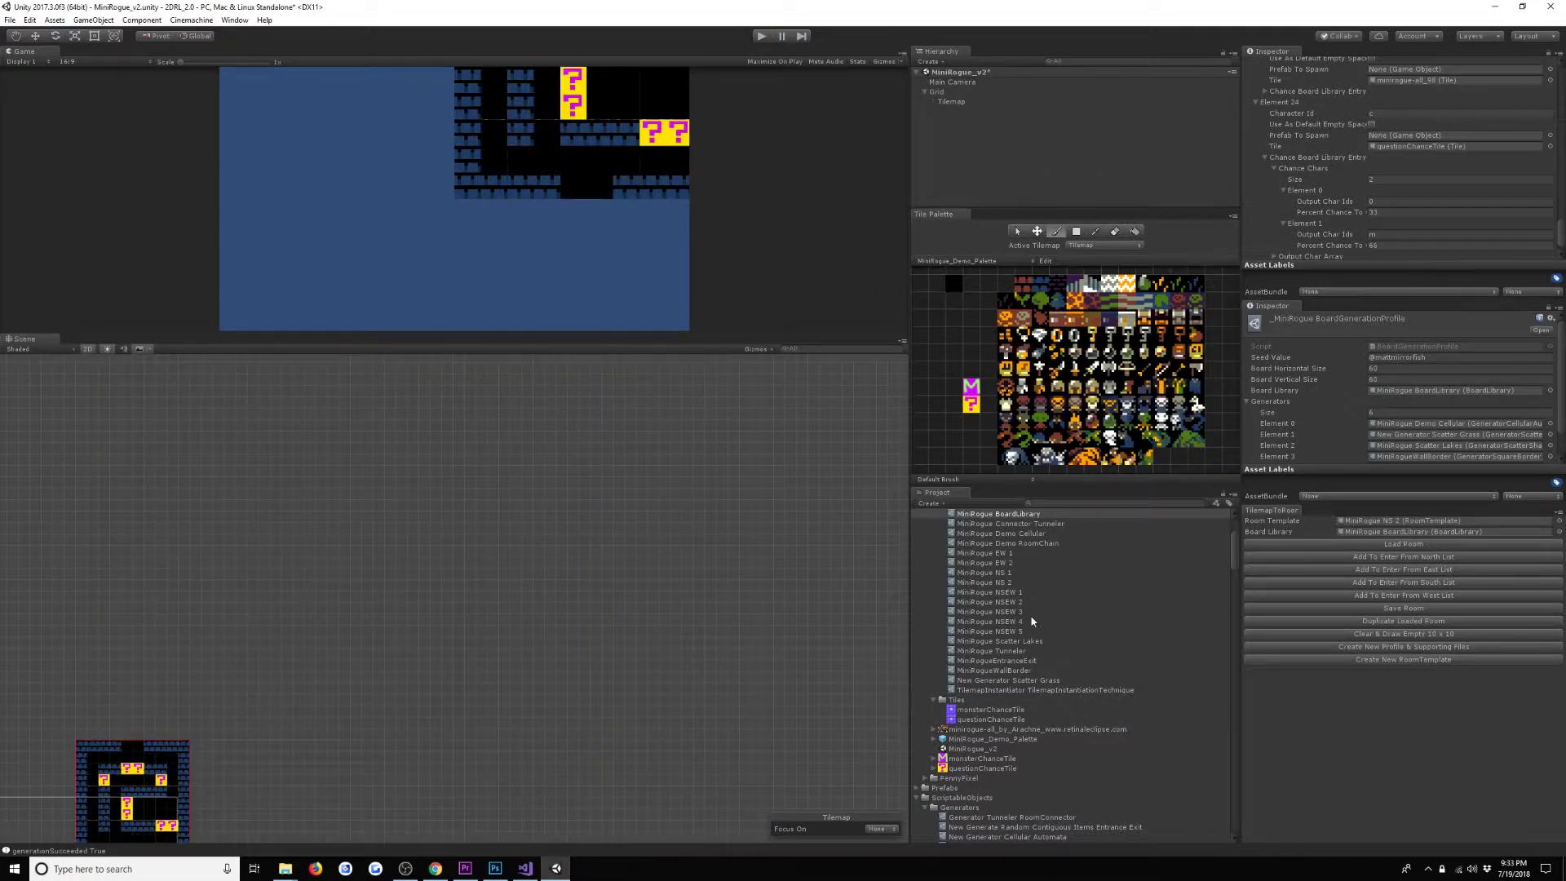
Load the MiniRogue NSEW 2 room template and centre it in the Scene view.
left_click_drag(1029, 602, 1375, 522)
left_click(1330, 542)
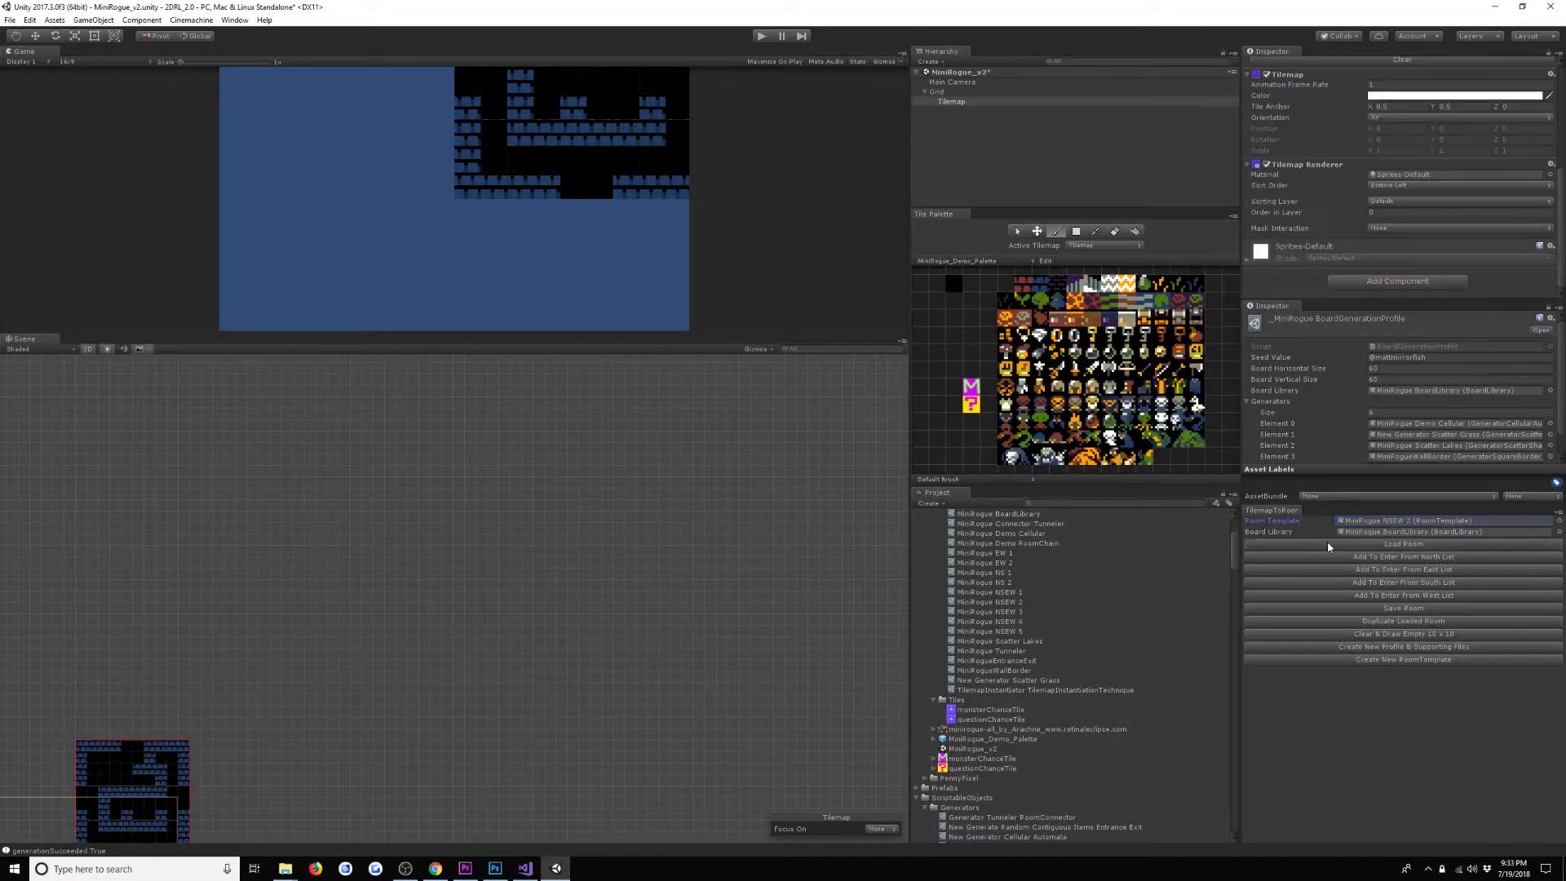
middle_click_drag(429, 675, 498, 716)
scroll(594, 707, "up", 8)
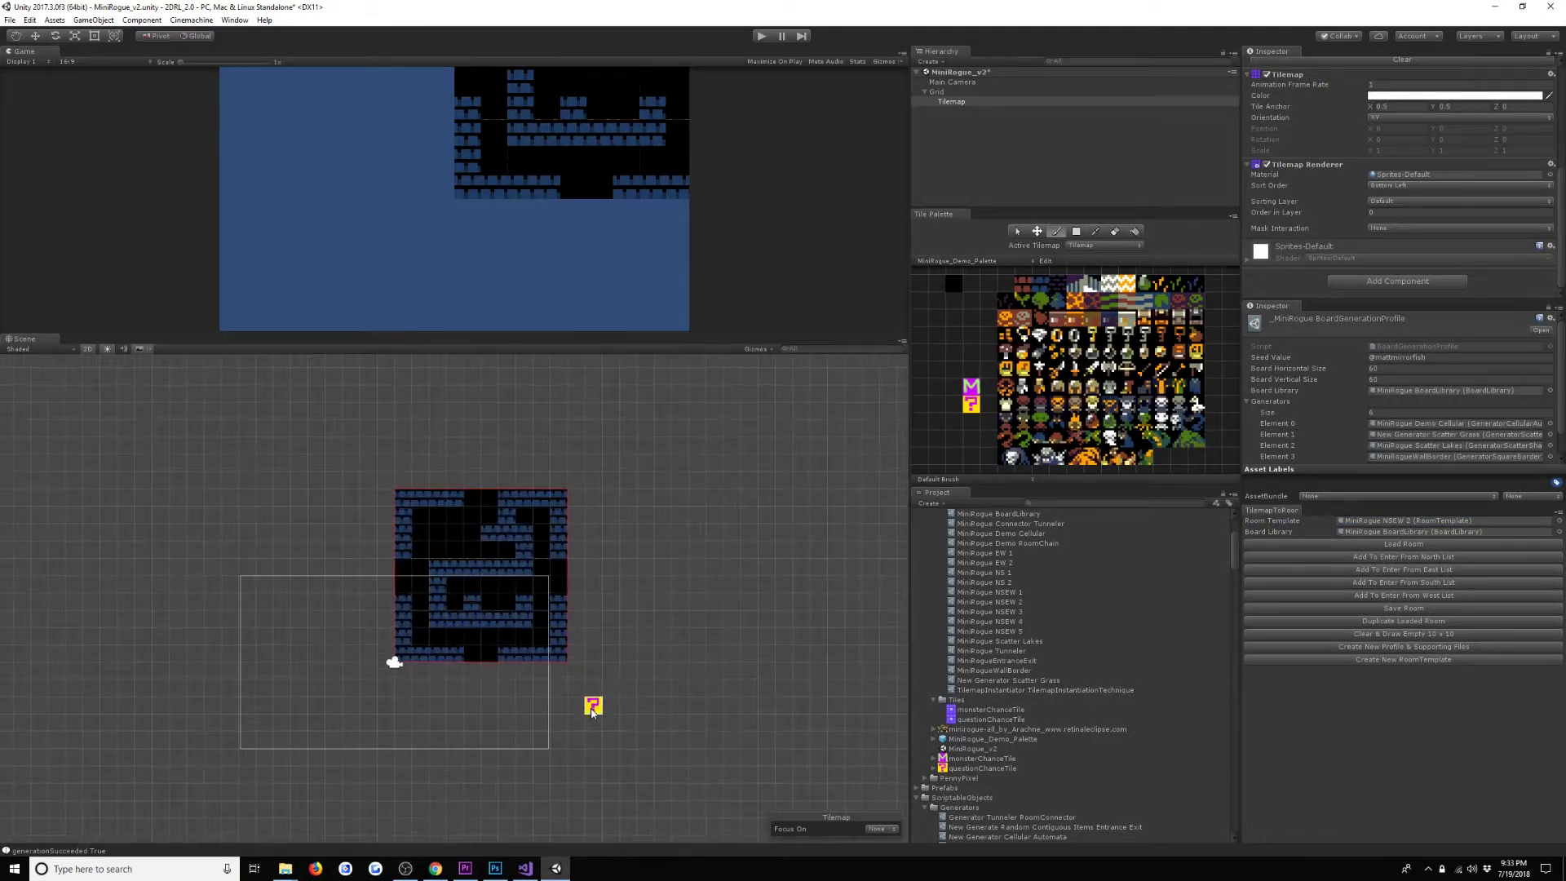
middle_click_drag(664, 704, 671, 787)
scroll(723, 708, "up", 4)
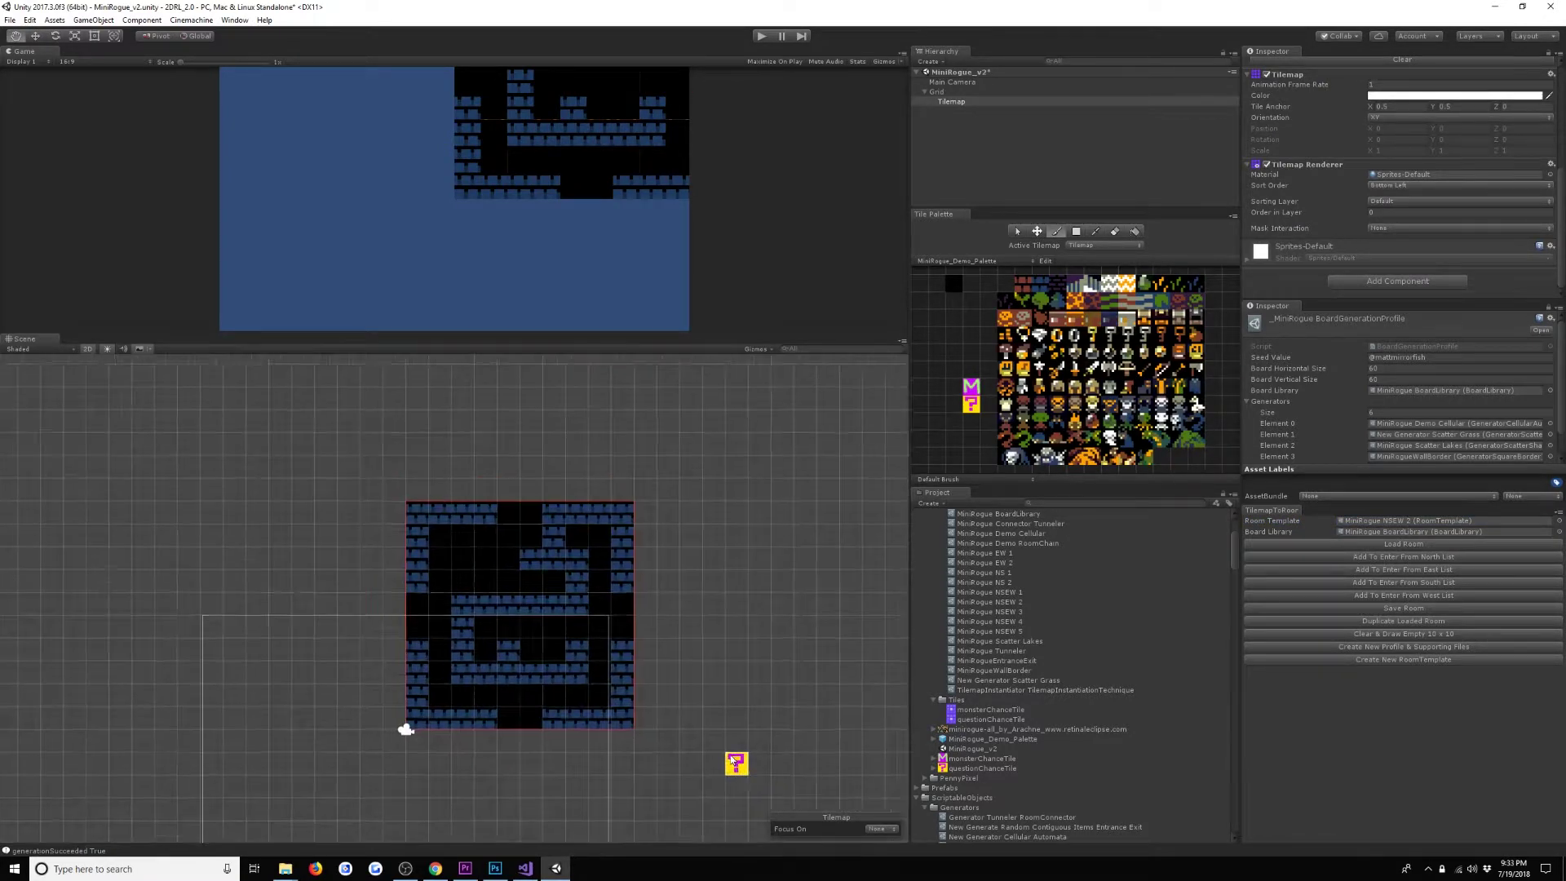
Paint question chance tiles around the room and one monster chance tile in the lower corridor.
left_click(610, 515)
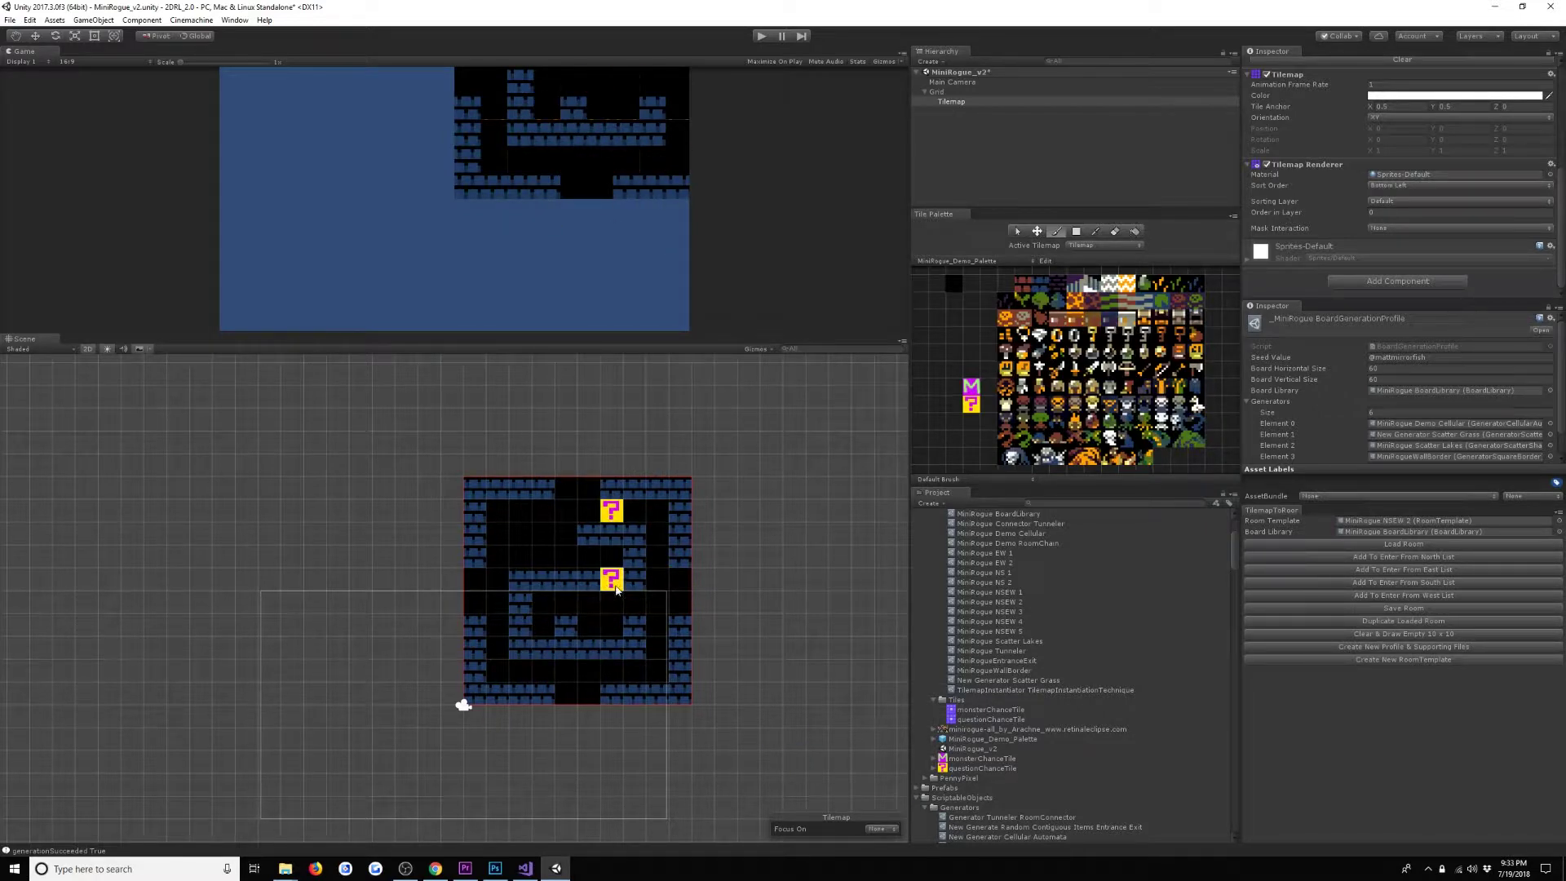
left_click_drag(635, 561, 589, 539)
left_click_drag(521, 617, 520, 602)
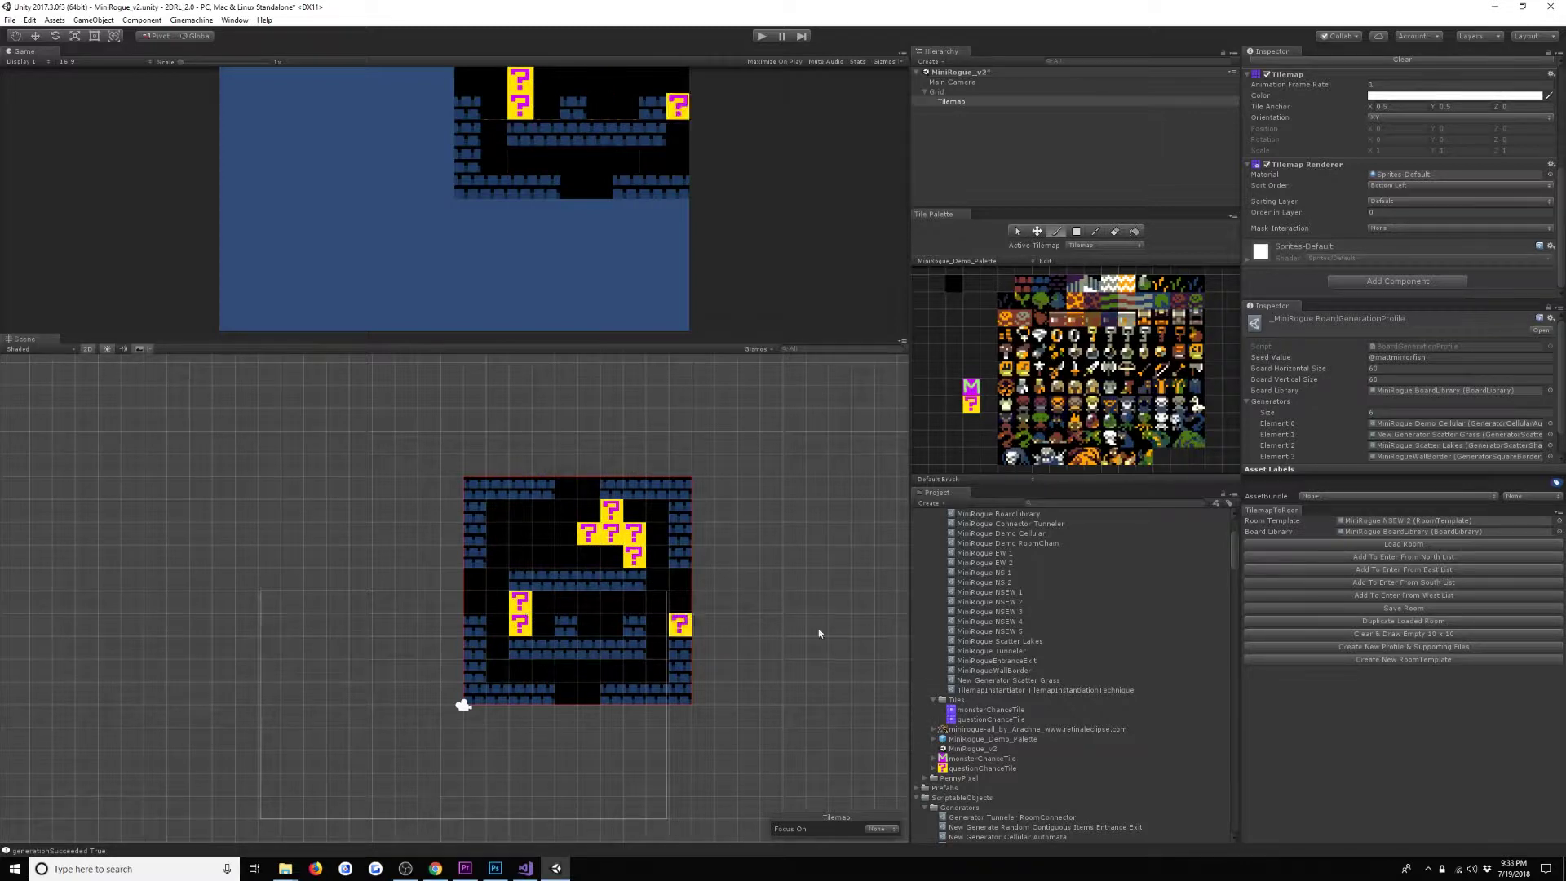
left_click(636, 607)
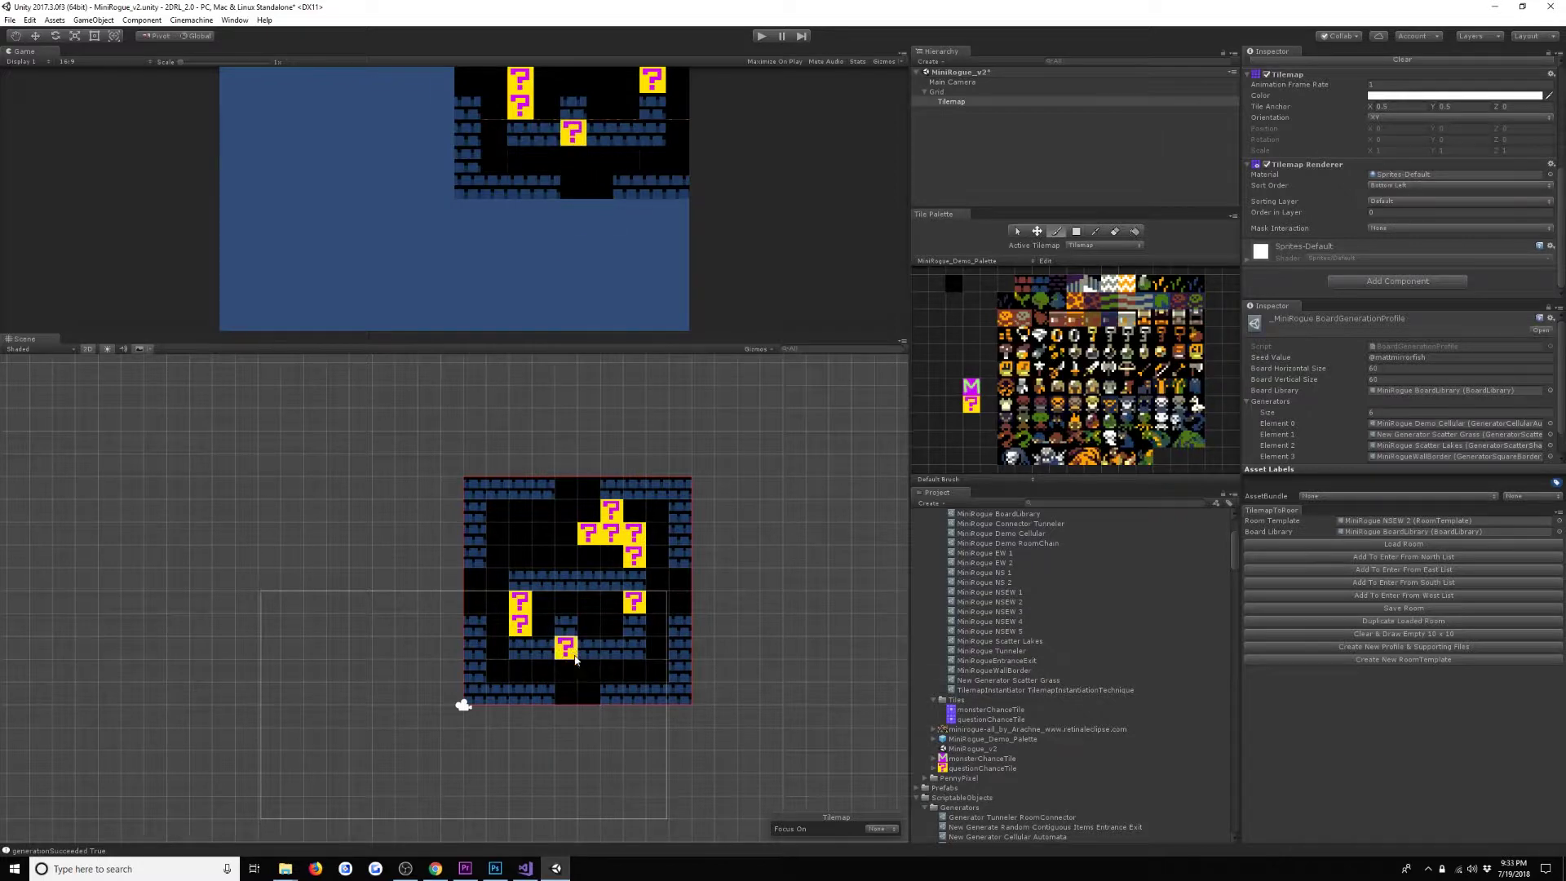
left_click(567, 624)
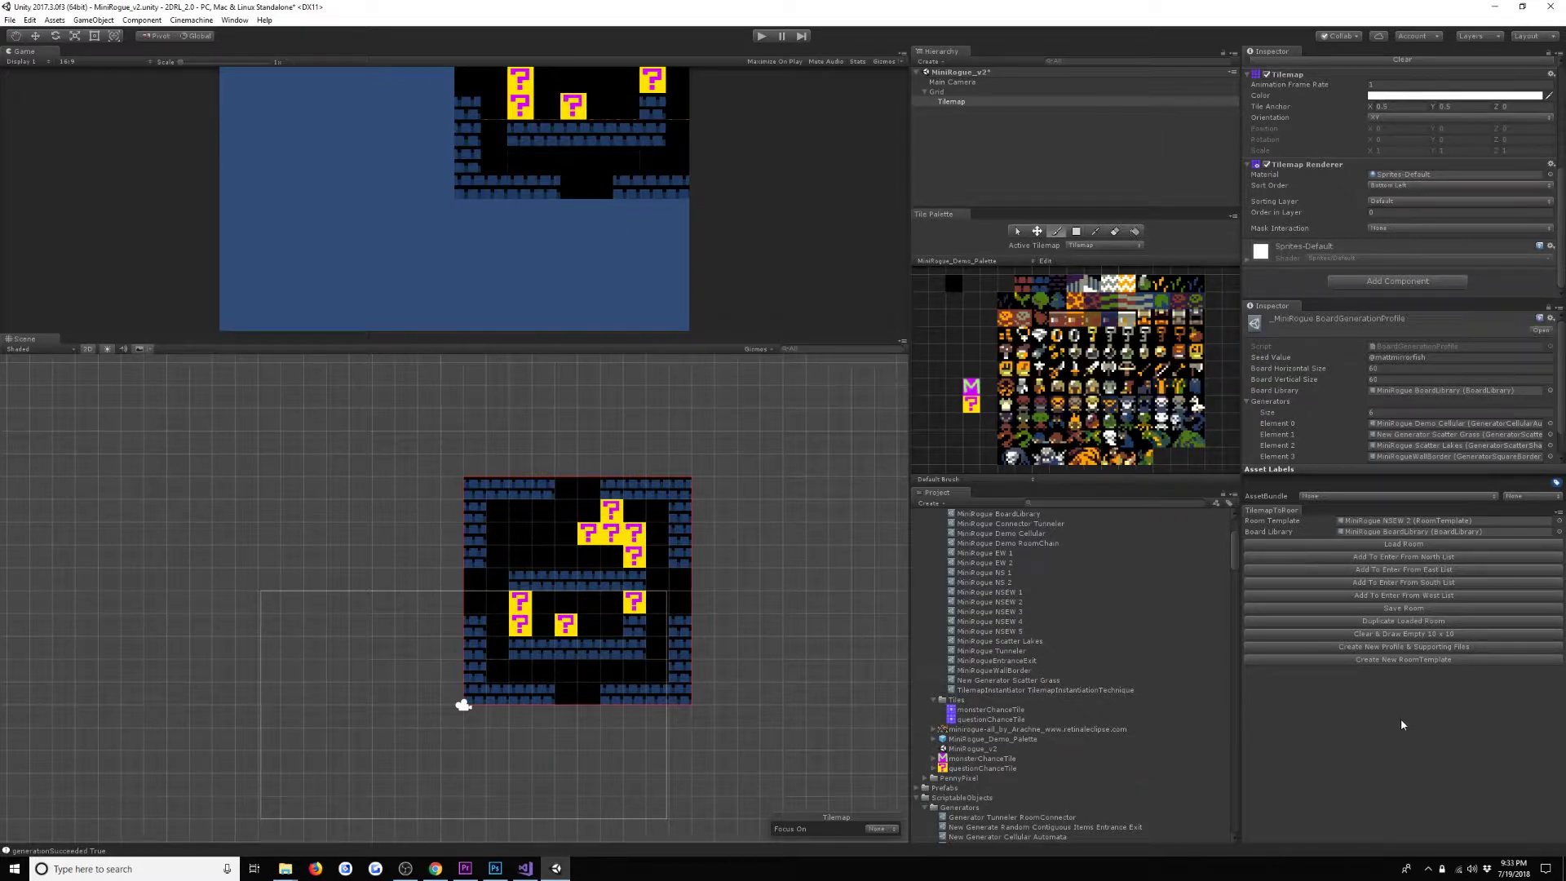
left_click(589, 624)
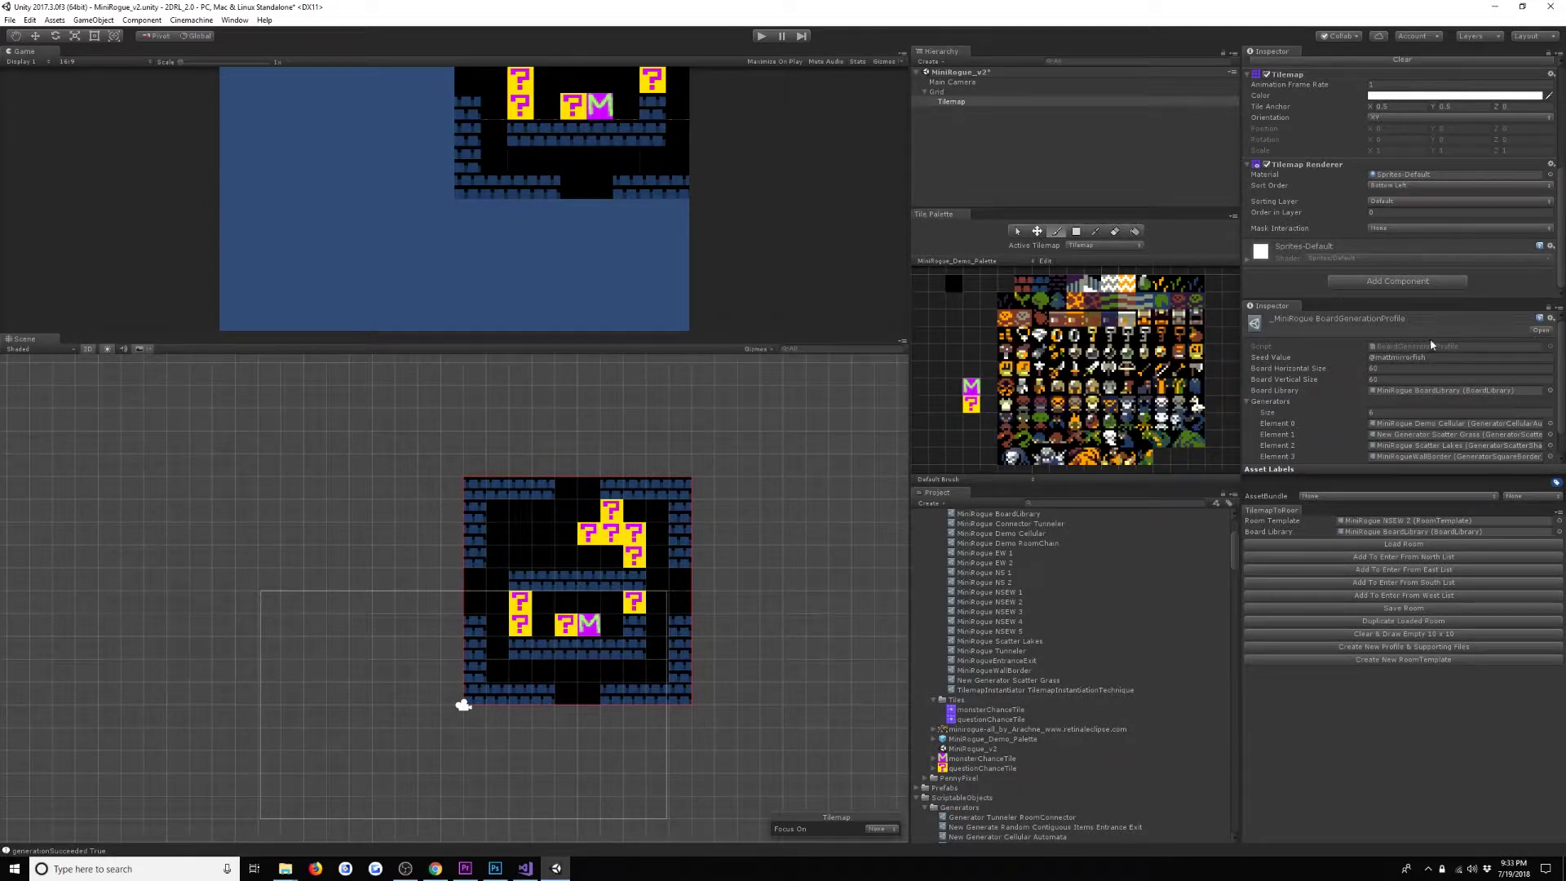
Save the room and set MiniRogue NSEW 3 as the Room Template.
left_click_drag(1561, 336, 1565, 367)
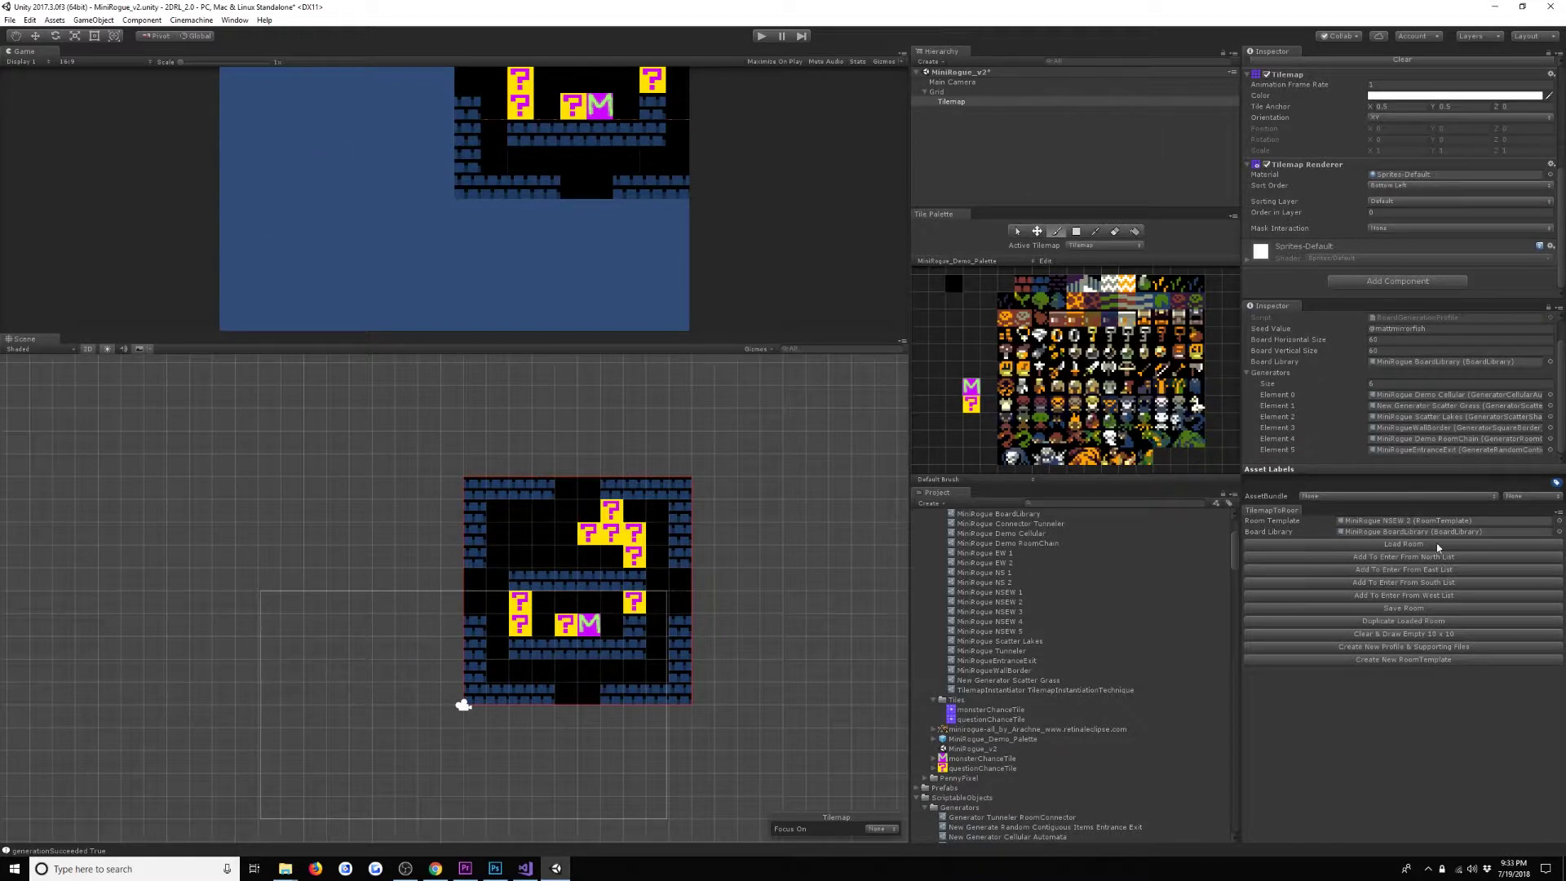
left_click(1408, 609)
left_click_drag(1003, 611, 1362, 520)
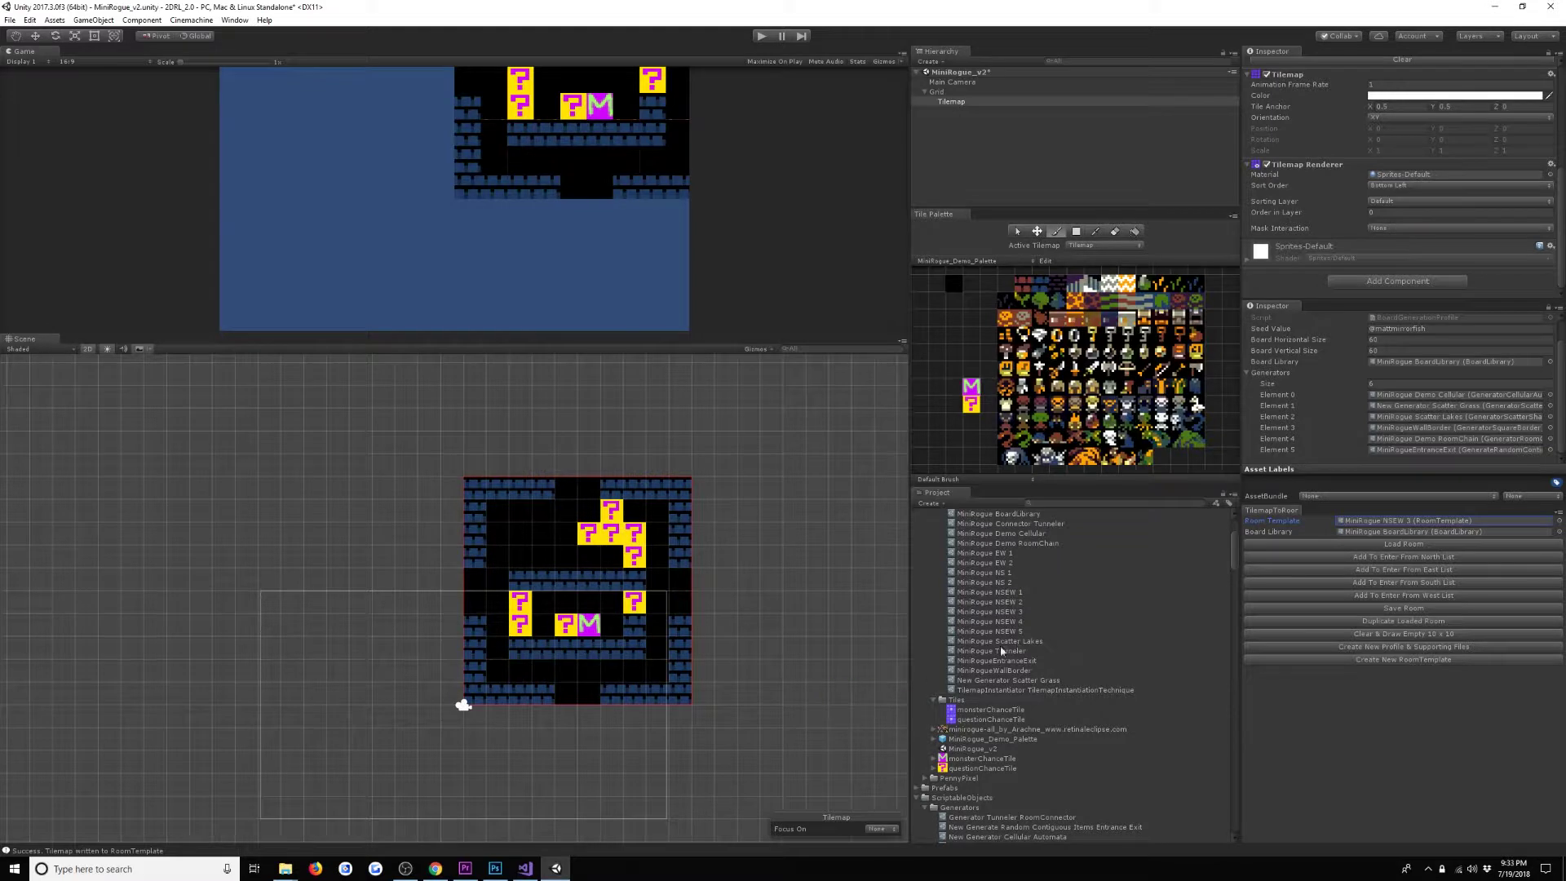
Load the MiniRogue NSEW 4 room and choose the question chance tile.
left_click_drag(1017, 626, 1354, 523)
left_click(1356, 544)
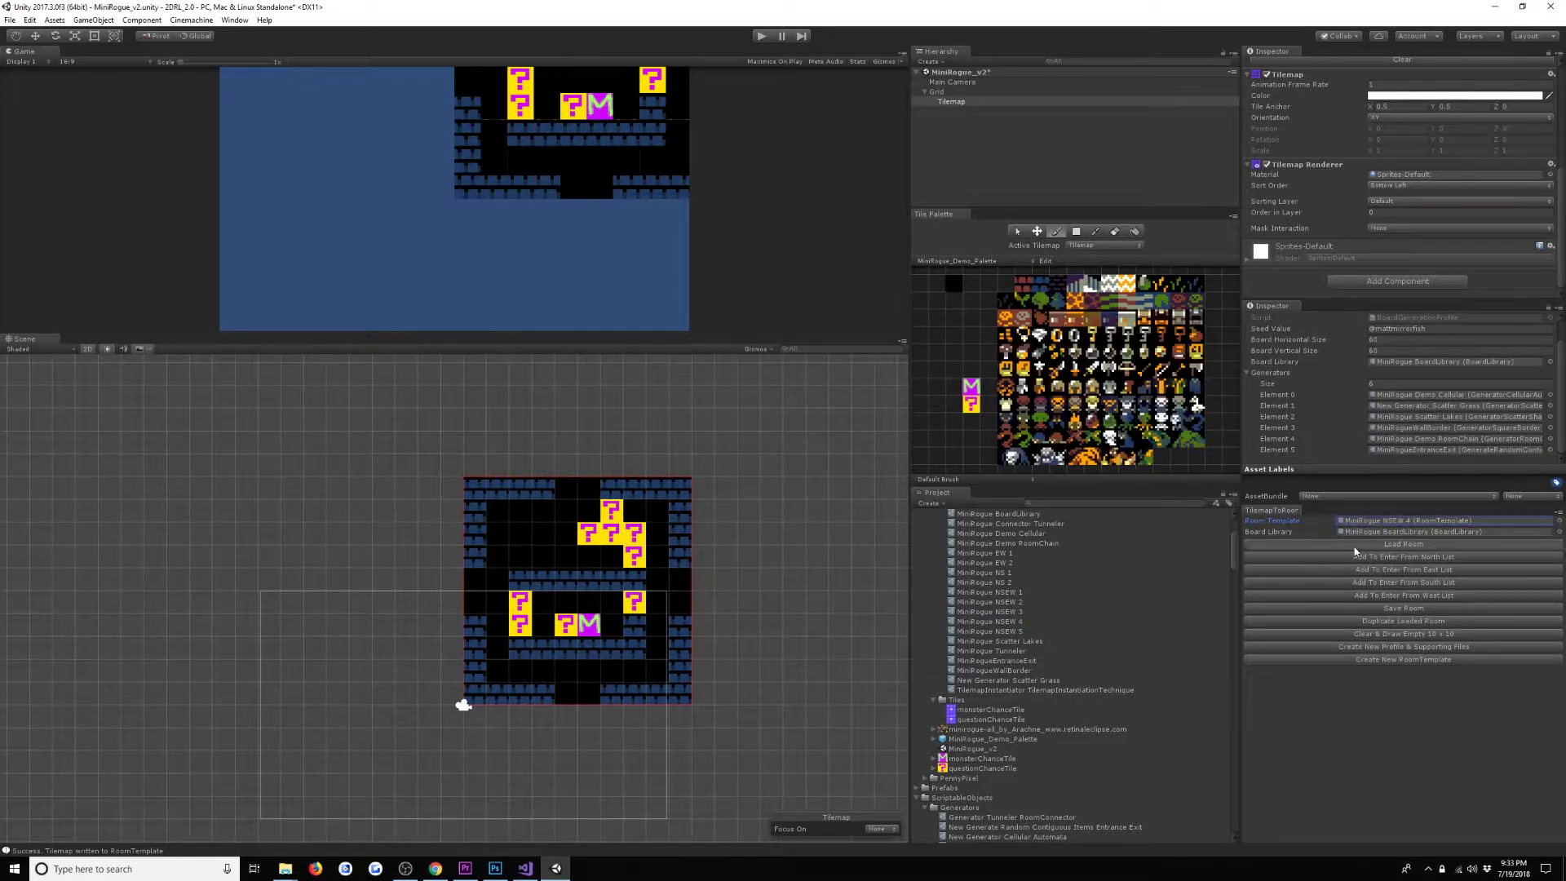
left_click(973, 408)
Paint six question tiles across the room's floor, save the room, and enter Play mode.
left_click_drag(611, 646, 610, 670)
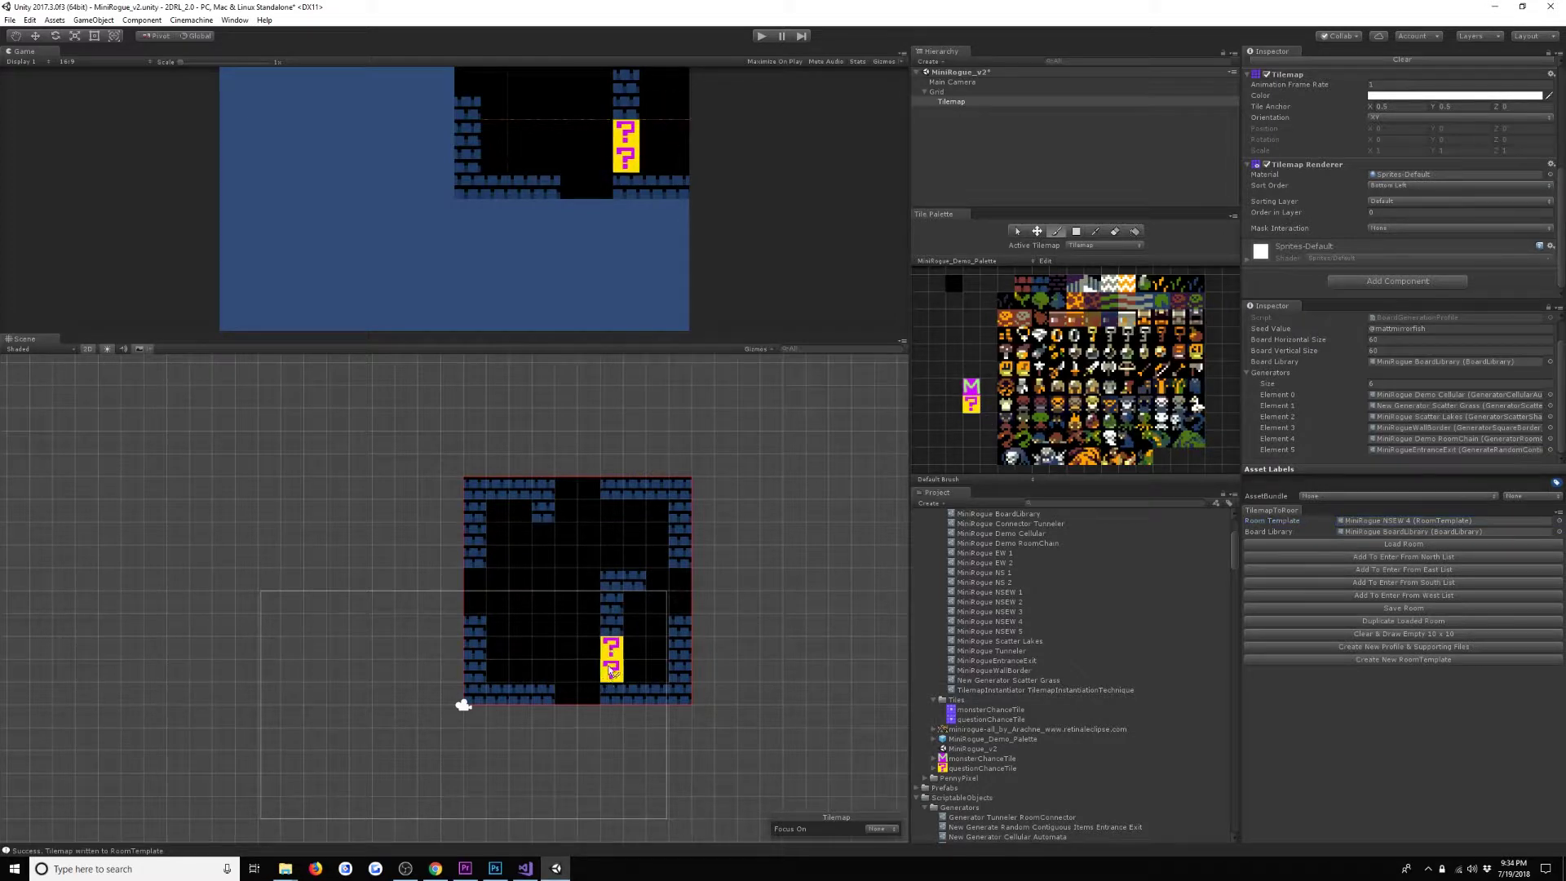
left_click(543, 510)
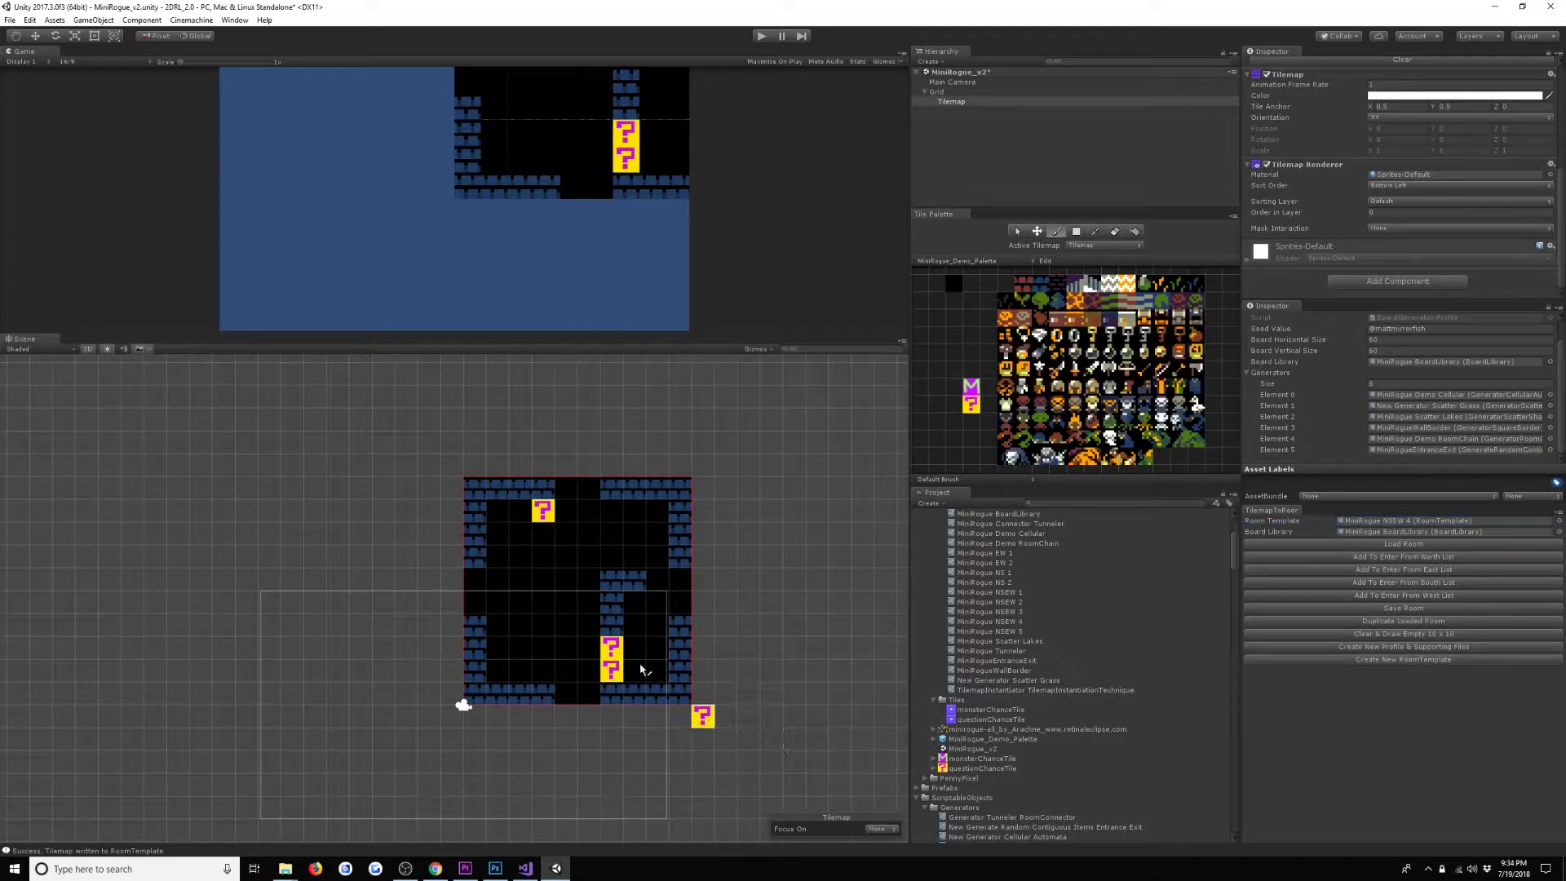
left_click(635, 579)
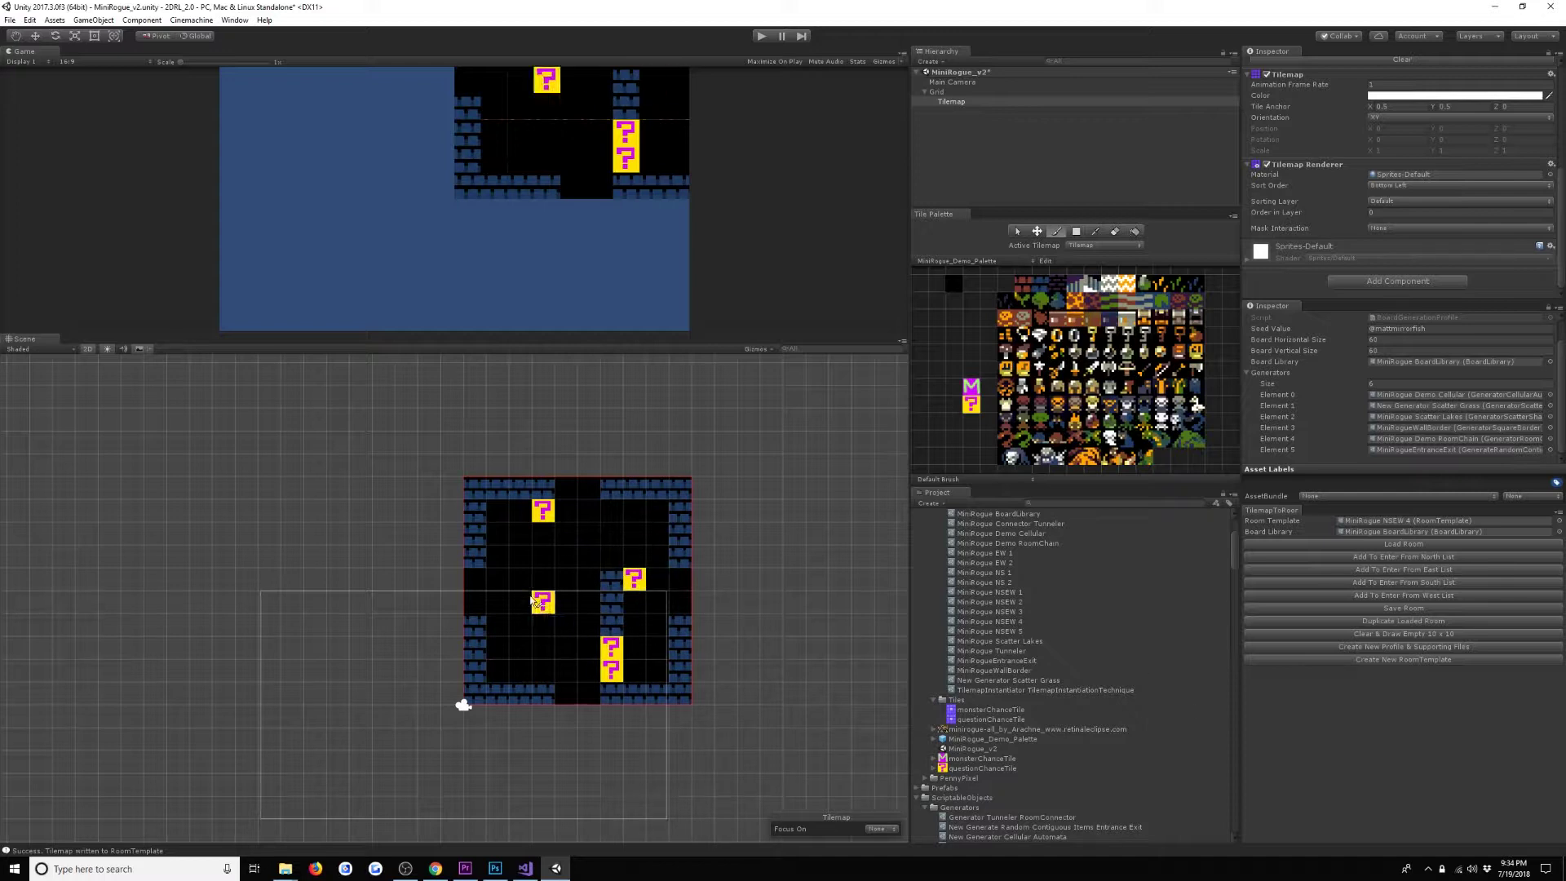
left_click_drag(520, 579, 521, 602)
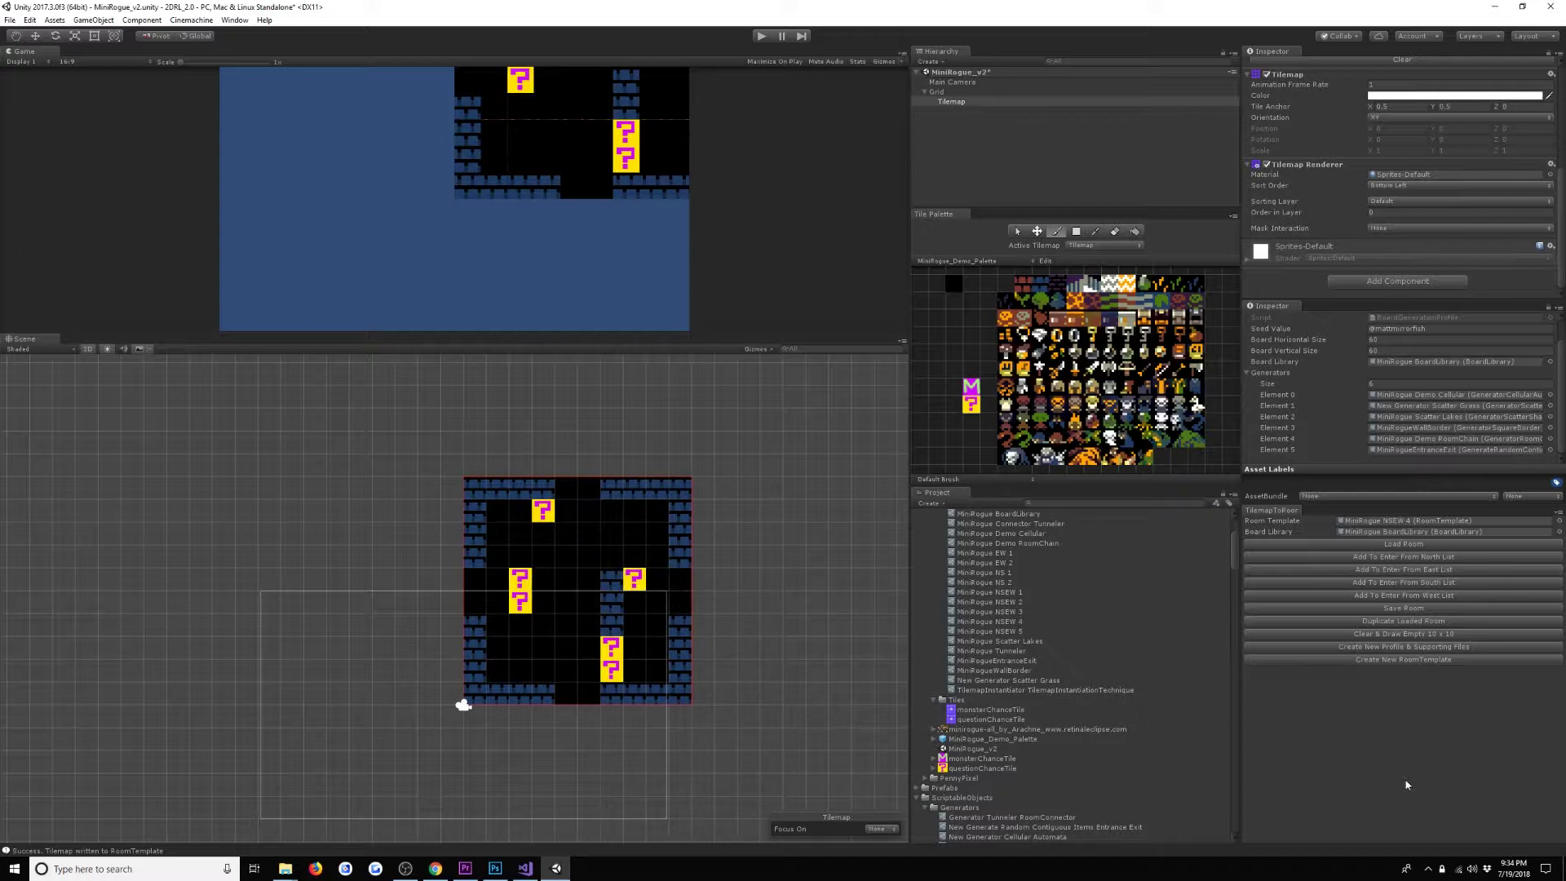
left_click(1361, 612)
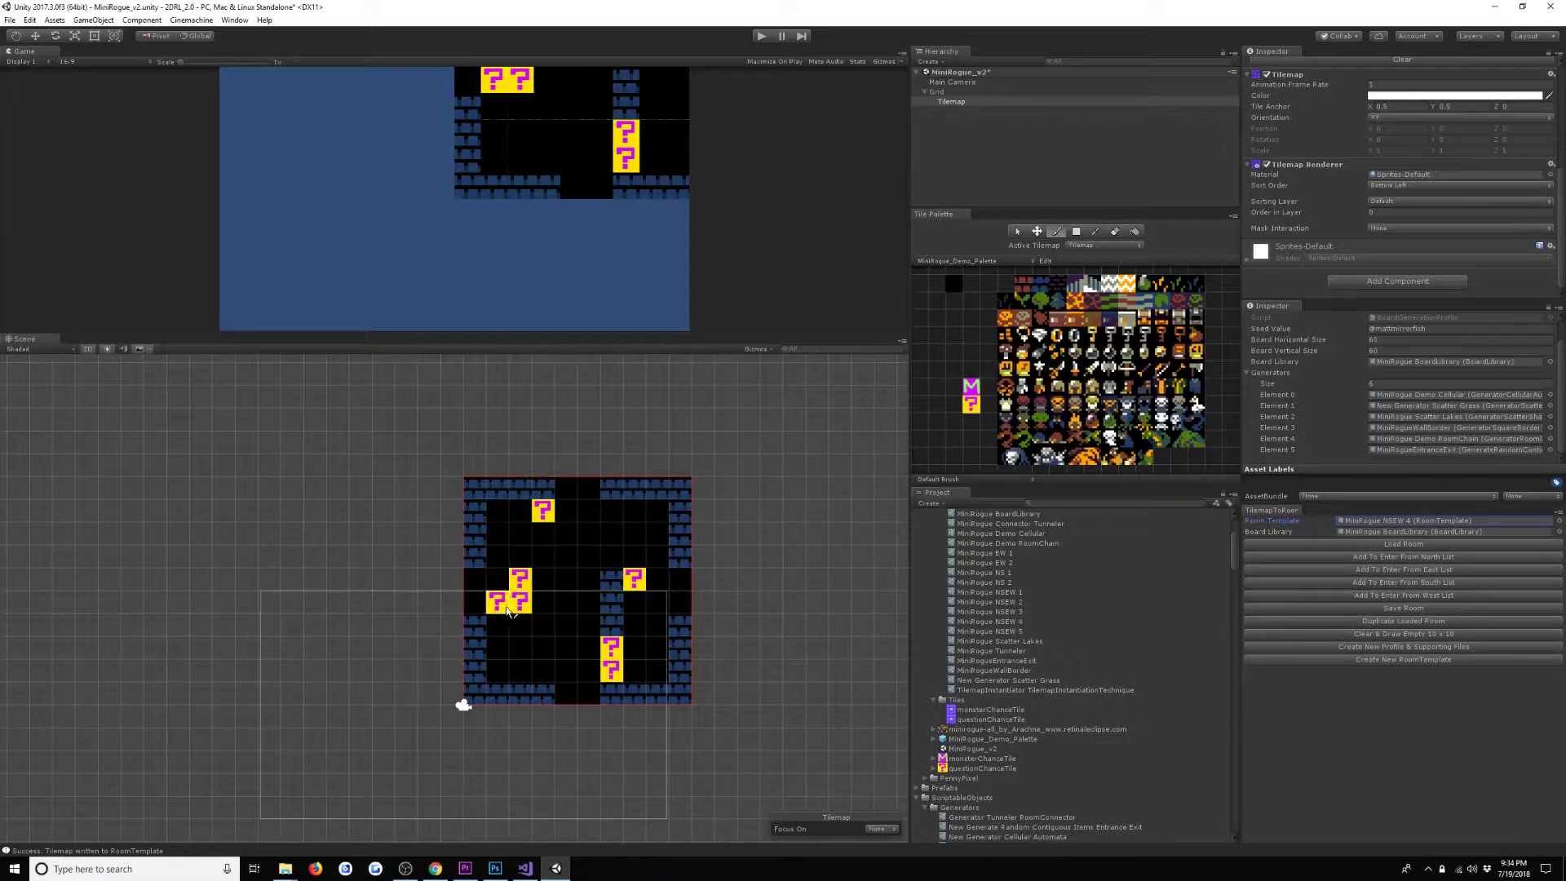
left_click(765, 37)
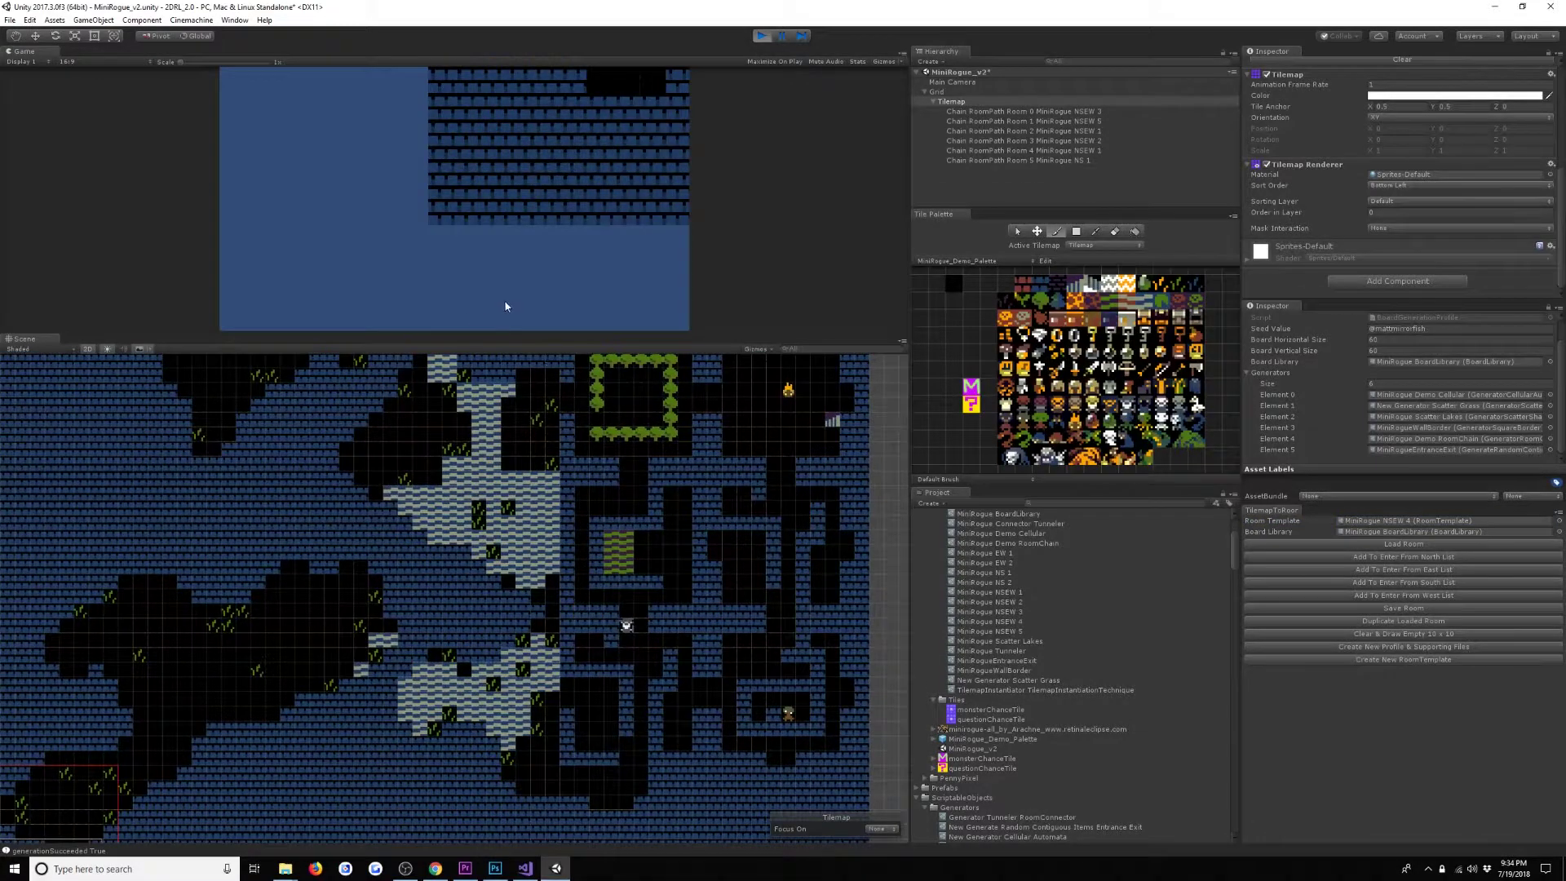
Pan and zoom over the generated dungeon looking for question tiles, regenerating the board twice.
scroll(708, 743, "up", 8)
middle_click_drag(711, 746, 557, 663)
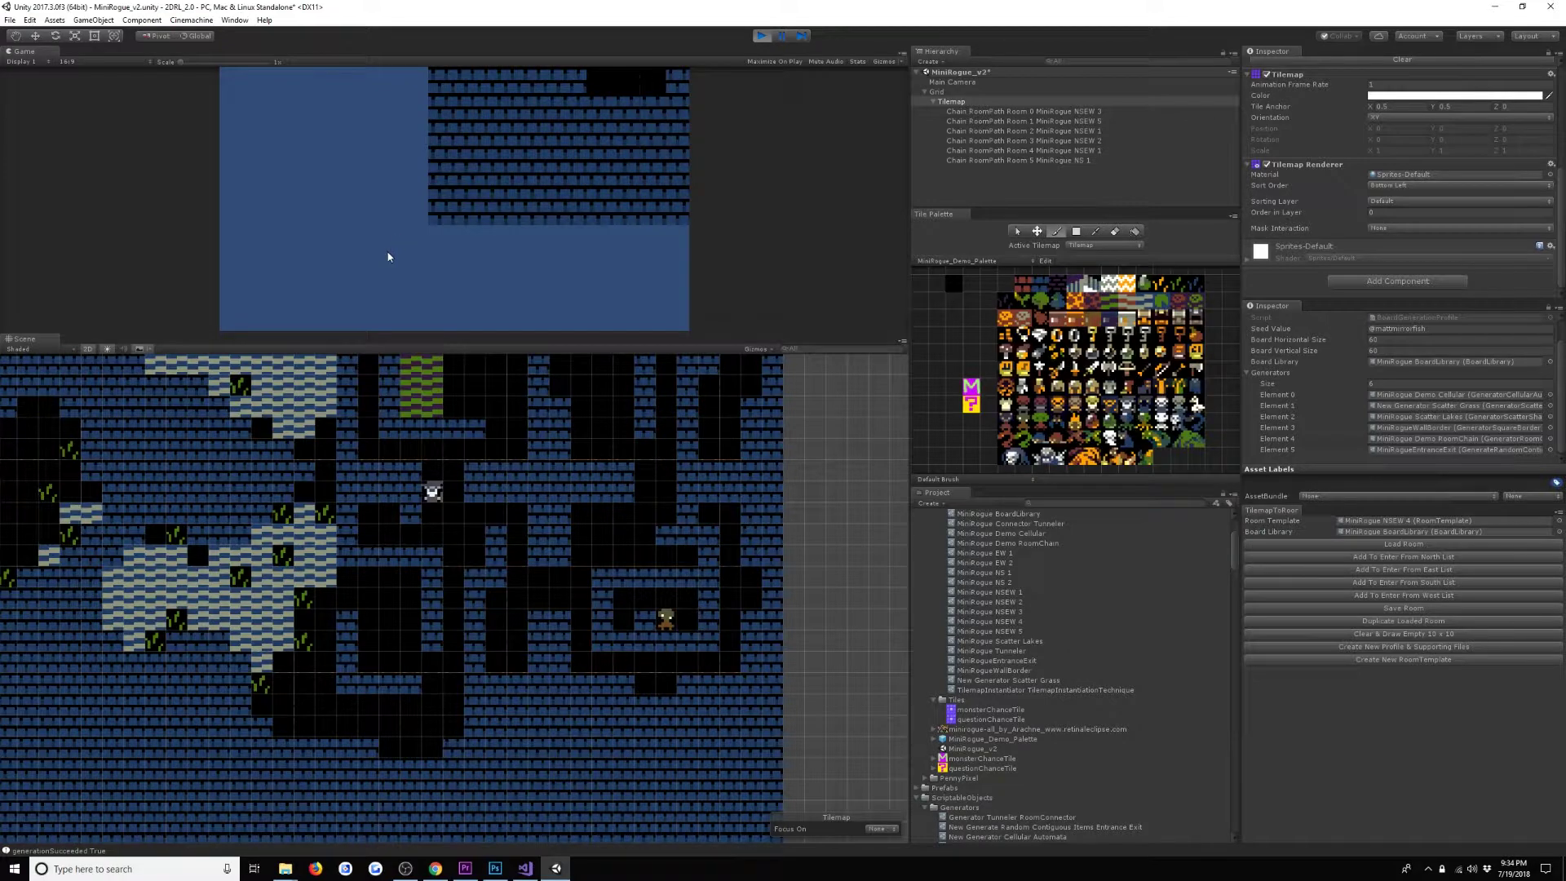
key("space")
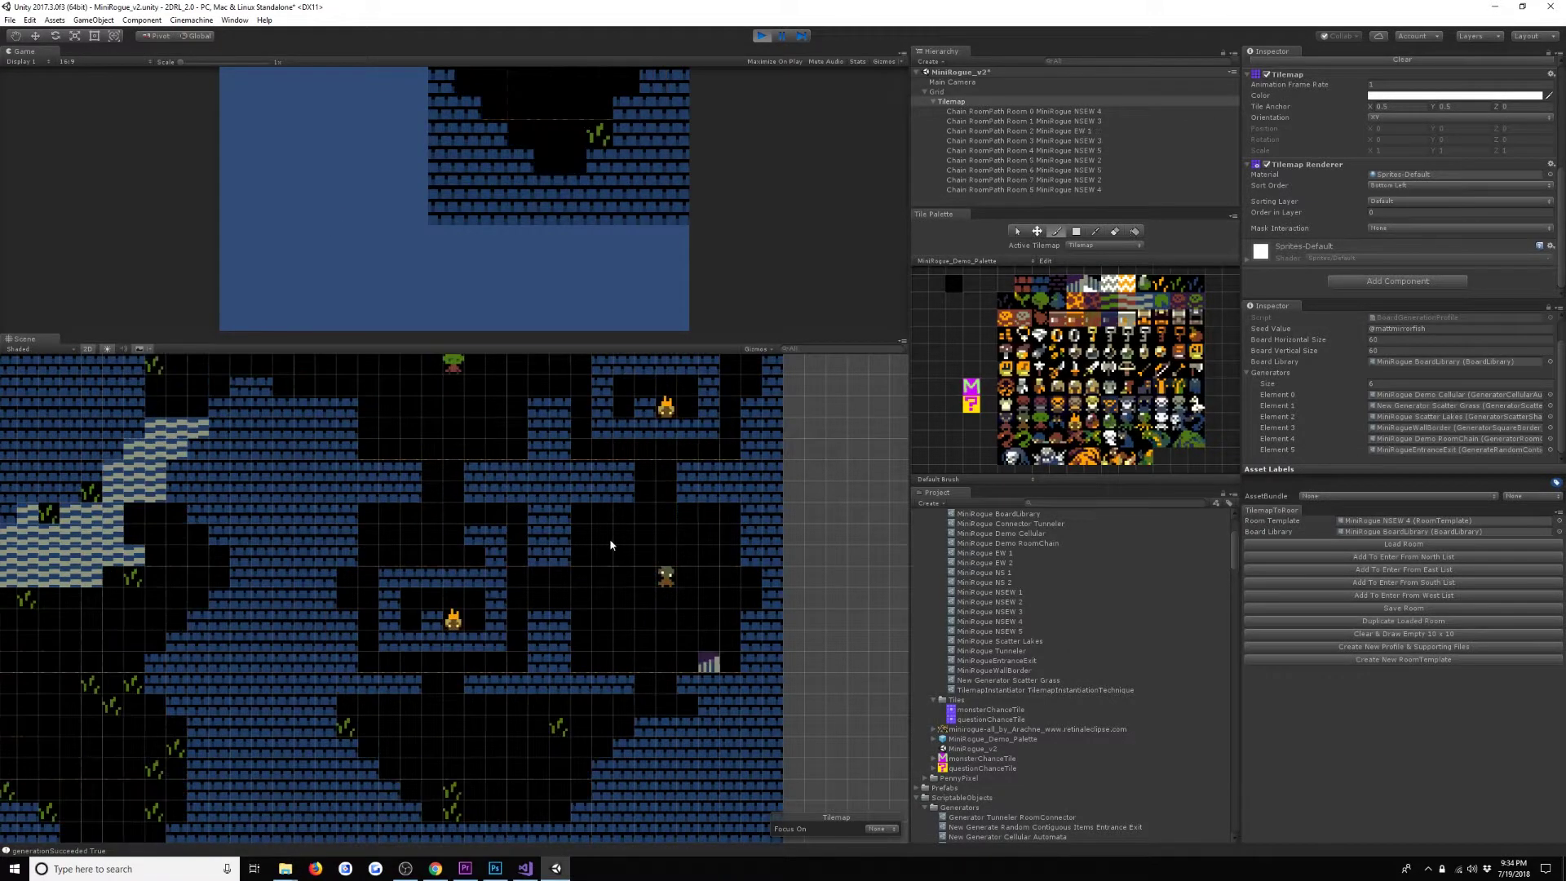
mouse_move(489, 555)
middle_mouse_down()
mouse_move(573, 658)
mouse_move(568, 602)
middle_mouse_up()
scroll(569, 602, "down", 6)
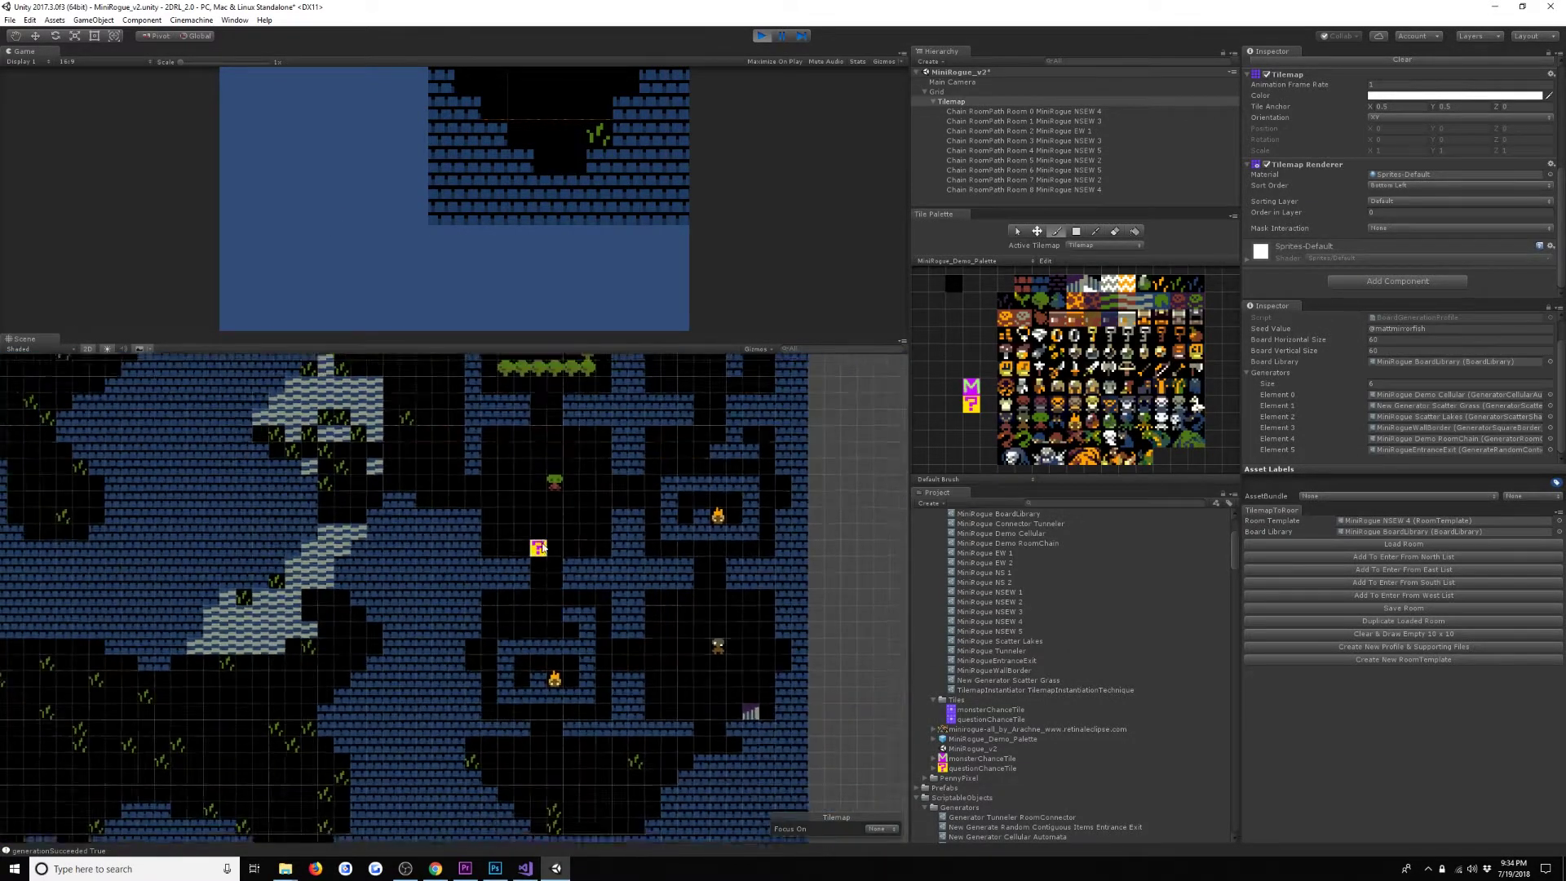
middle_click_drag(538, 546, 544, 649)
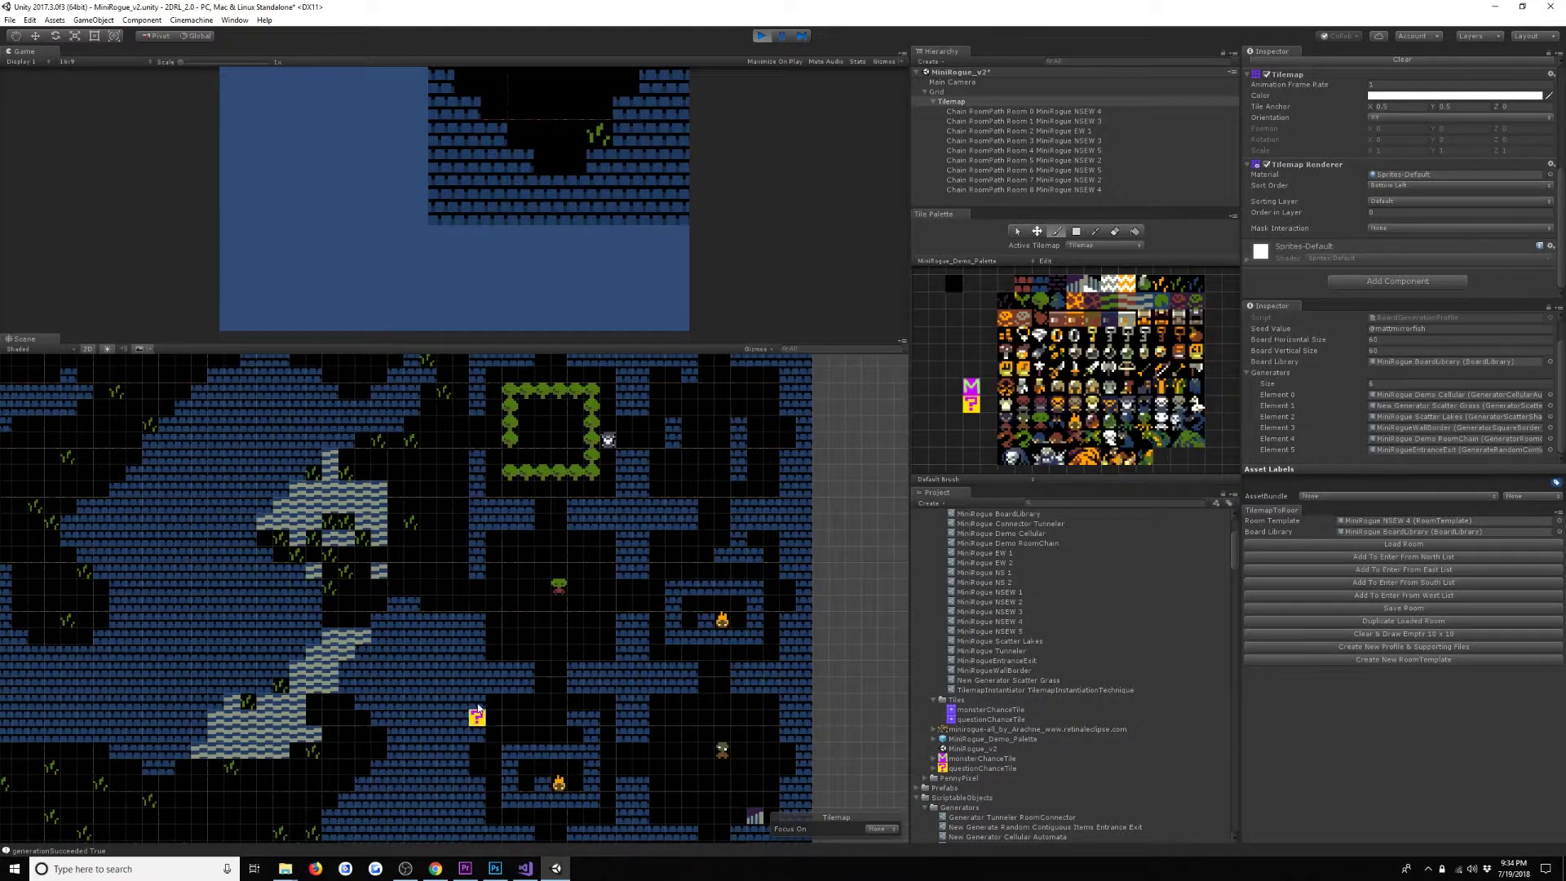
middle_click_drag(478, 708, 503, 795)
scroll(534, 612, "down", 6)
middle_click_drag(447, 708, 478, 559)
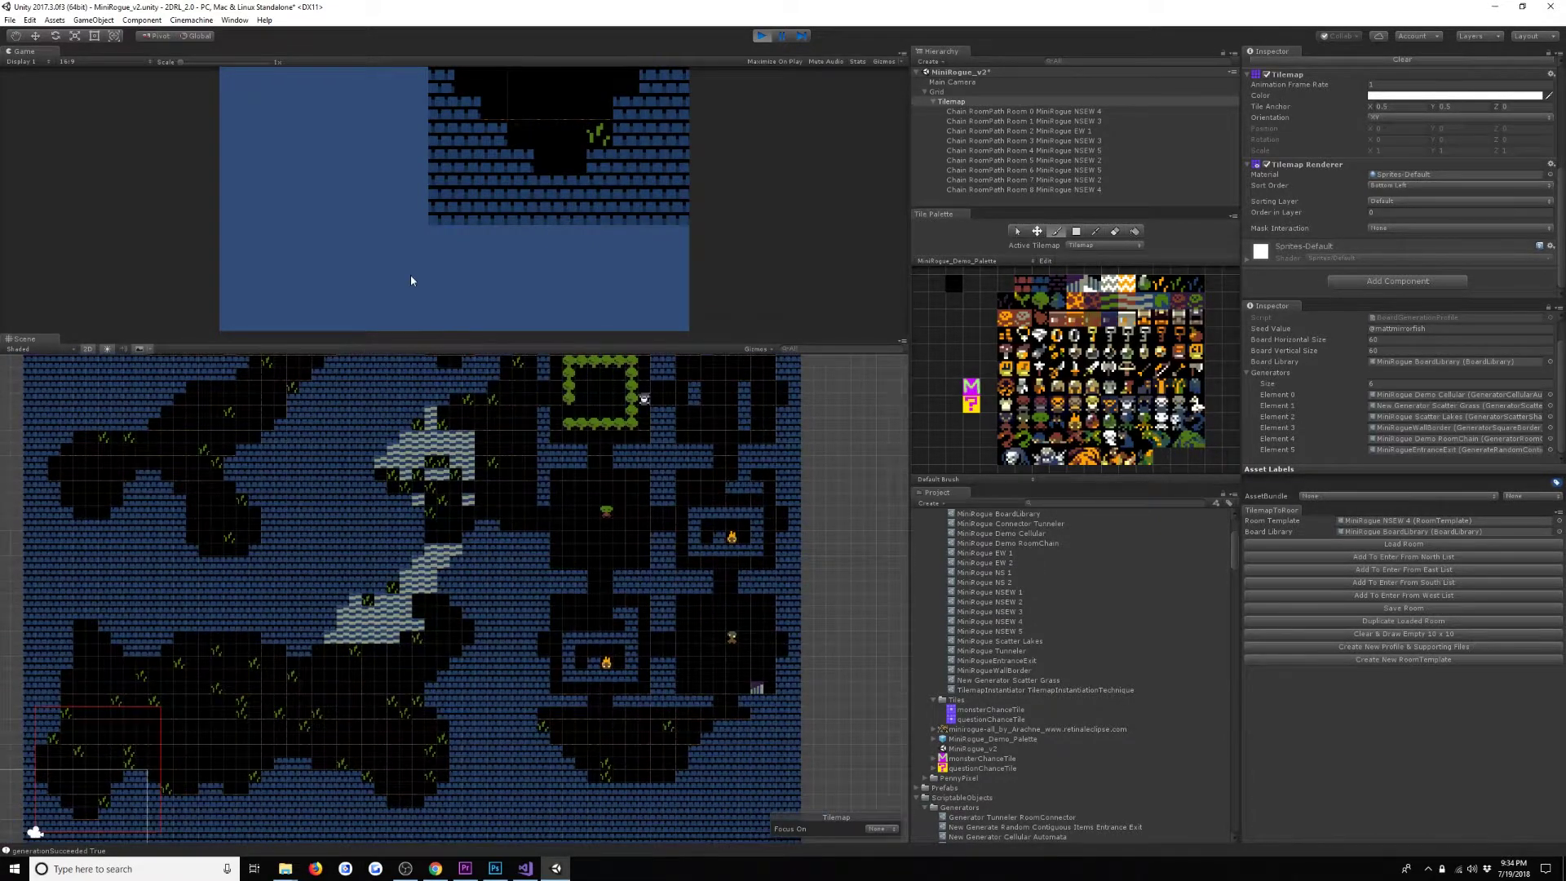
key("space")
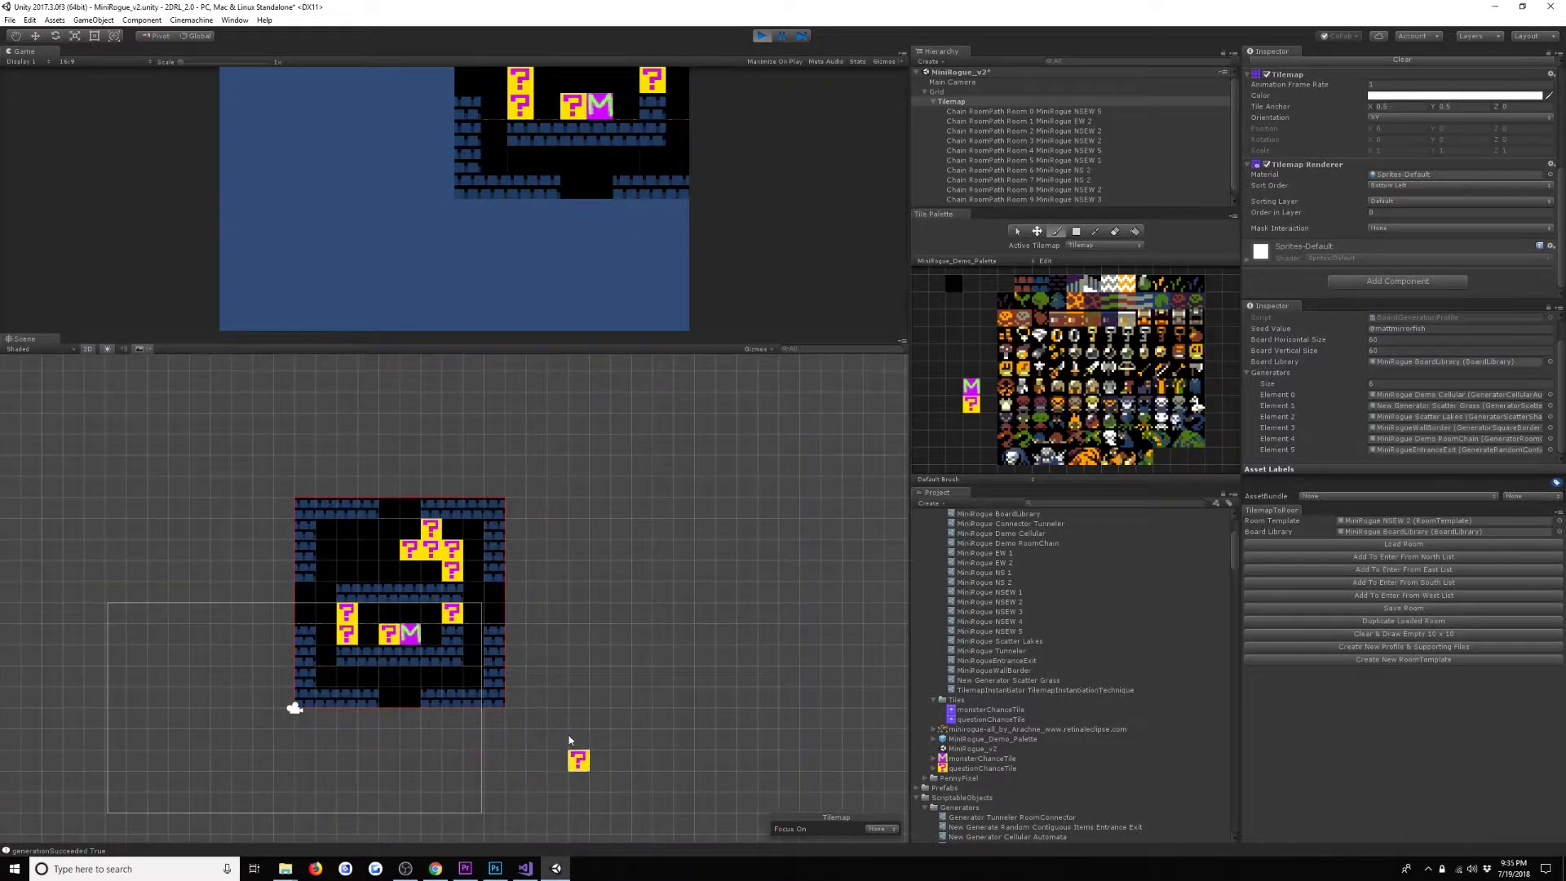
Erase the stray question tile beside the NSEW 2 room, save the room, and regenerate the dungeon.
middle_click_drag(570, 737, 629, 658)
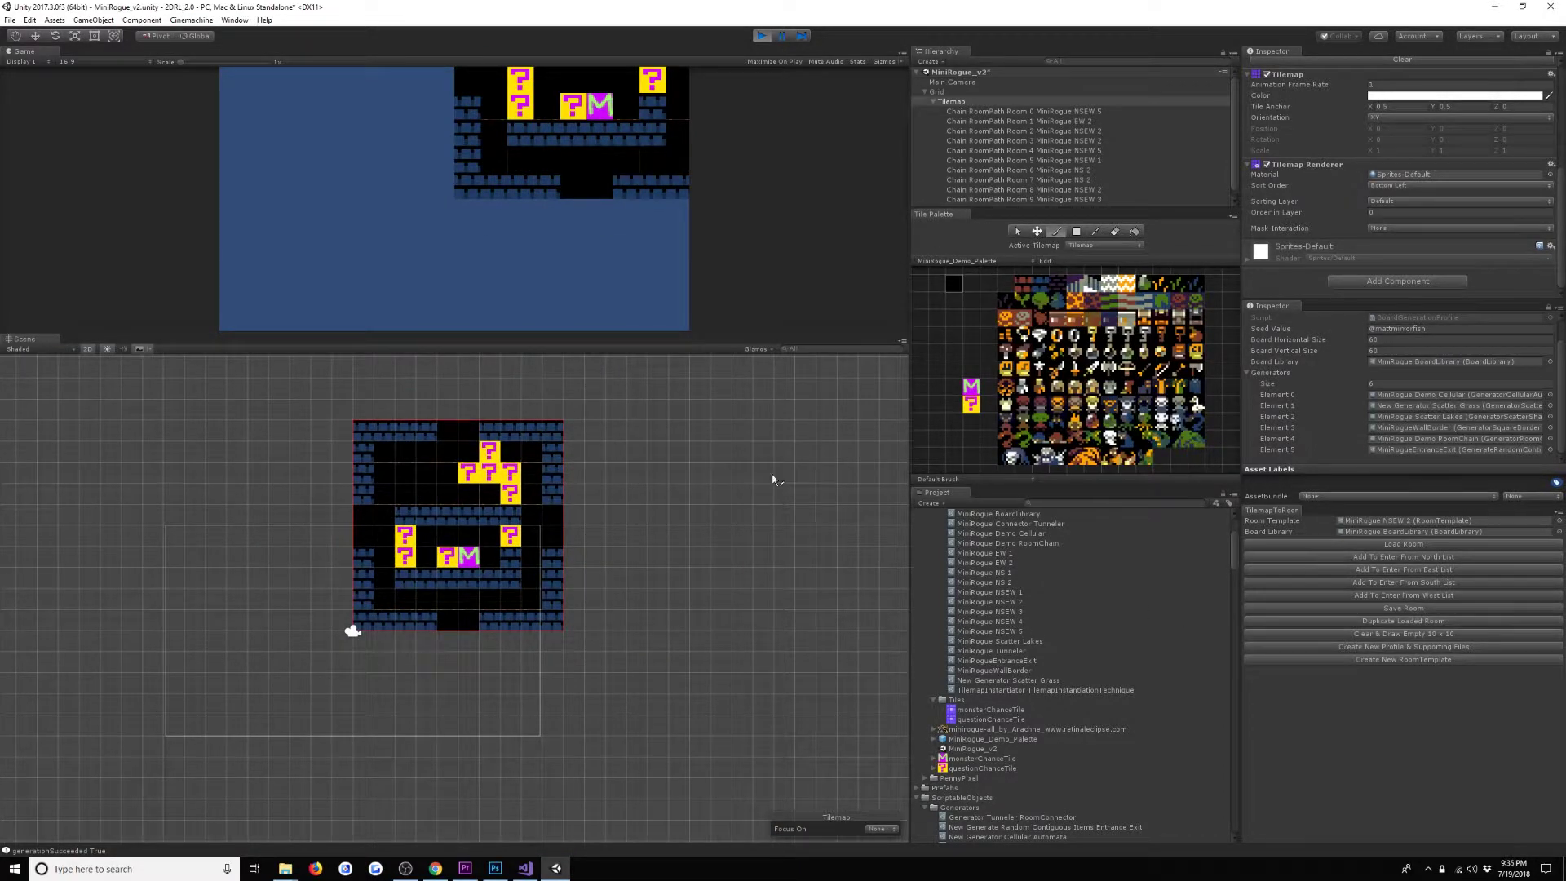
left_click(510, 535)
left_click(1413, 610)
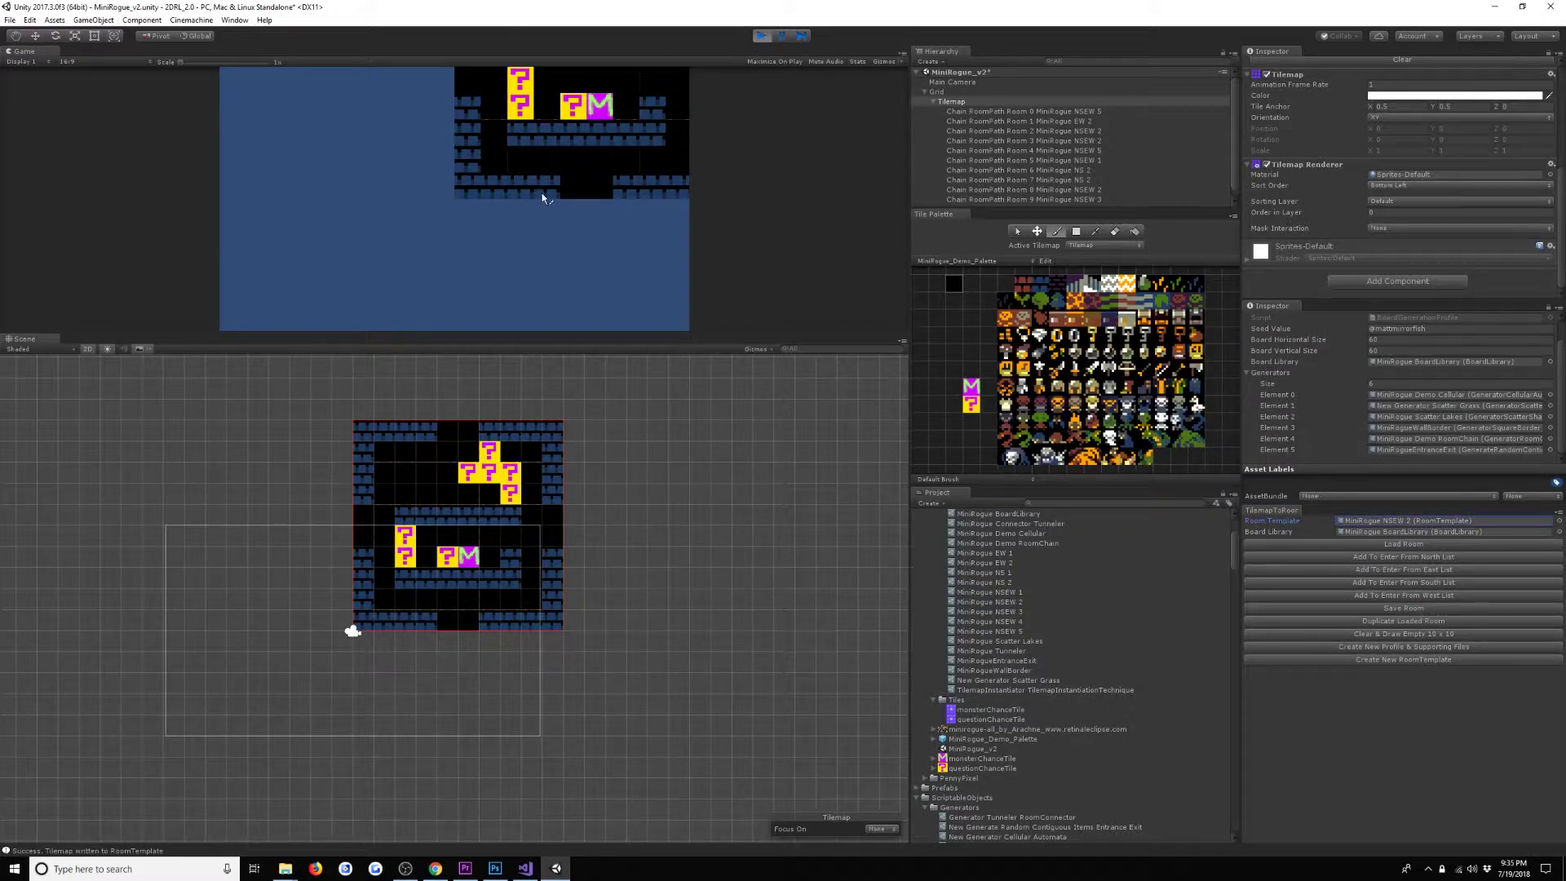
left_click(483, 226)
key("space")
Look over the new dungeon, then regenerate it and check the new layout's top edge.
scroll(781, 530, "down", 9)
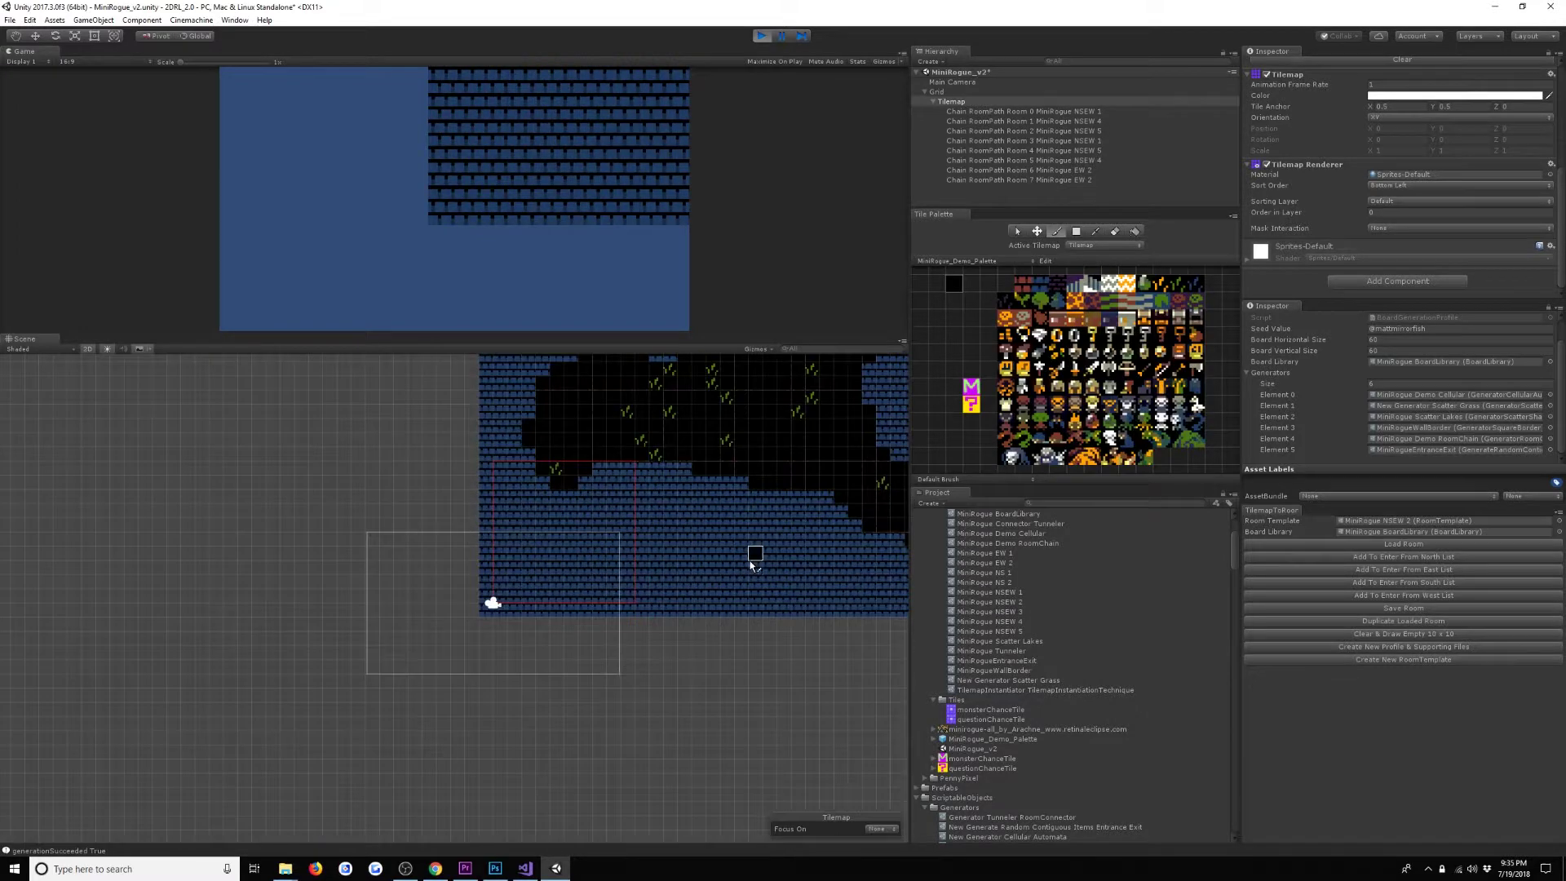
middle_click_drag(796, 549, 510, 720)
scroll(735, 477, "down", 9)
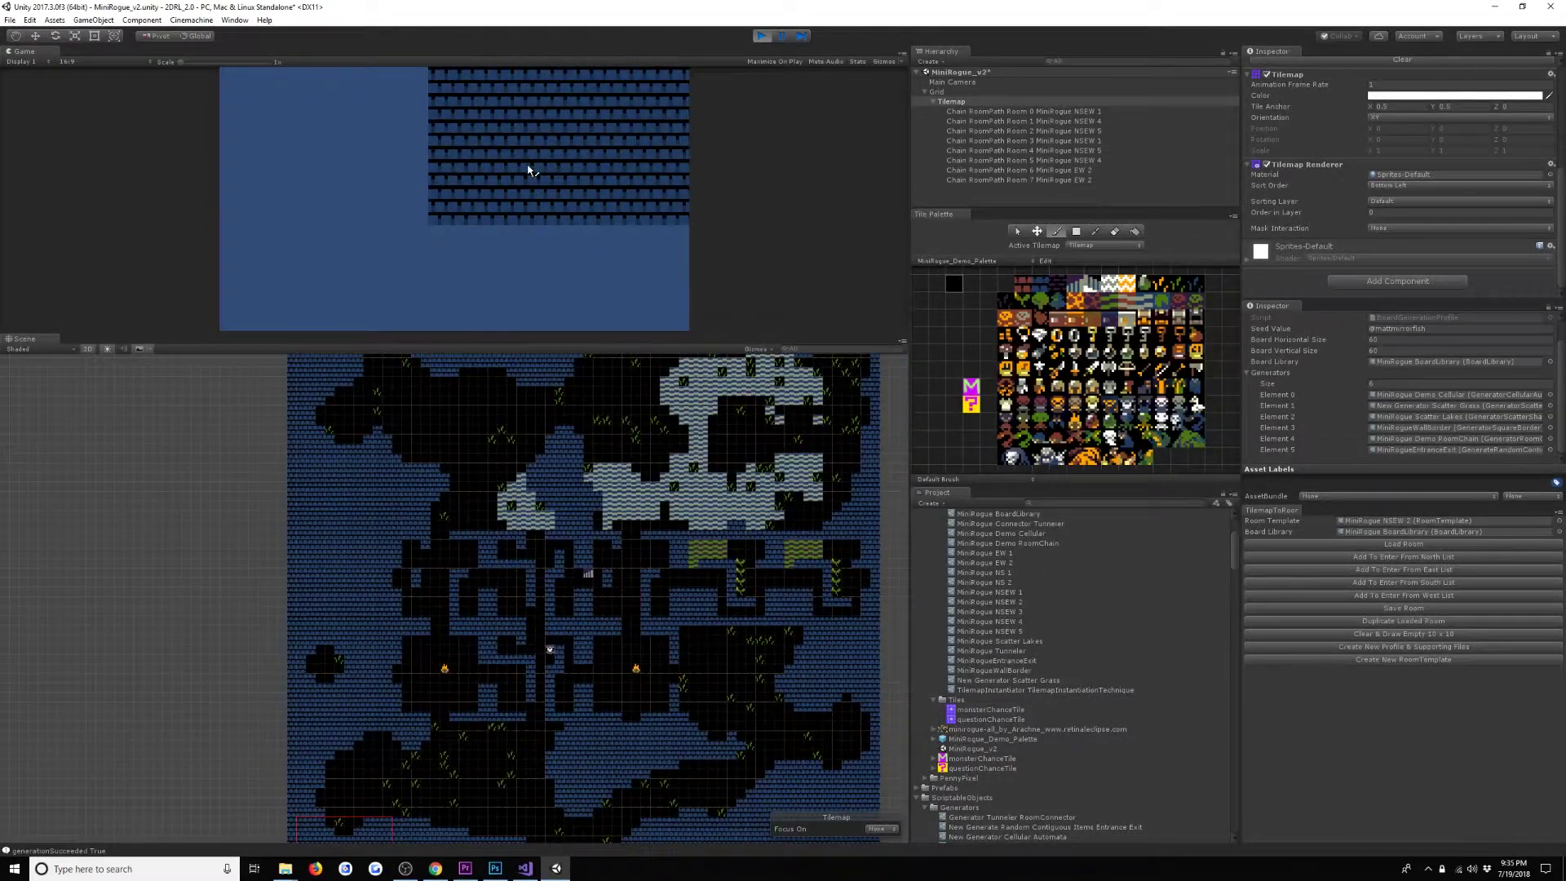
left_click(529, 170)
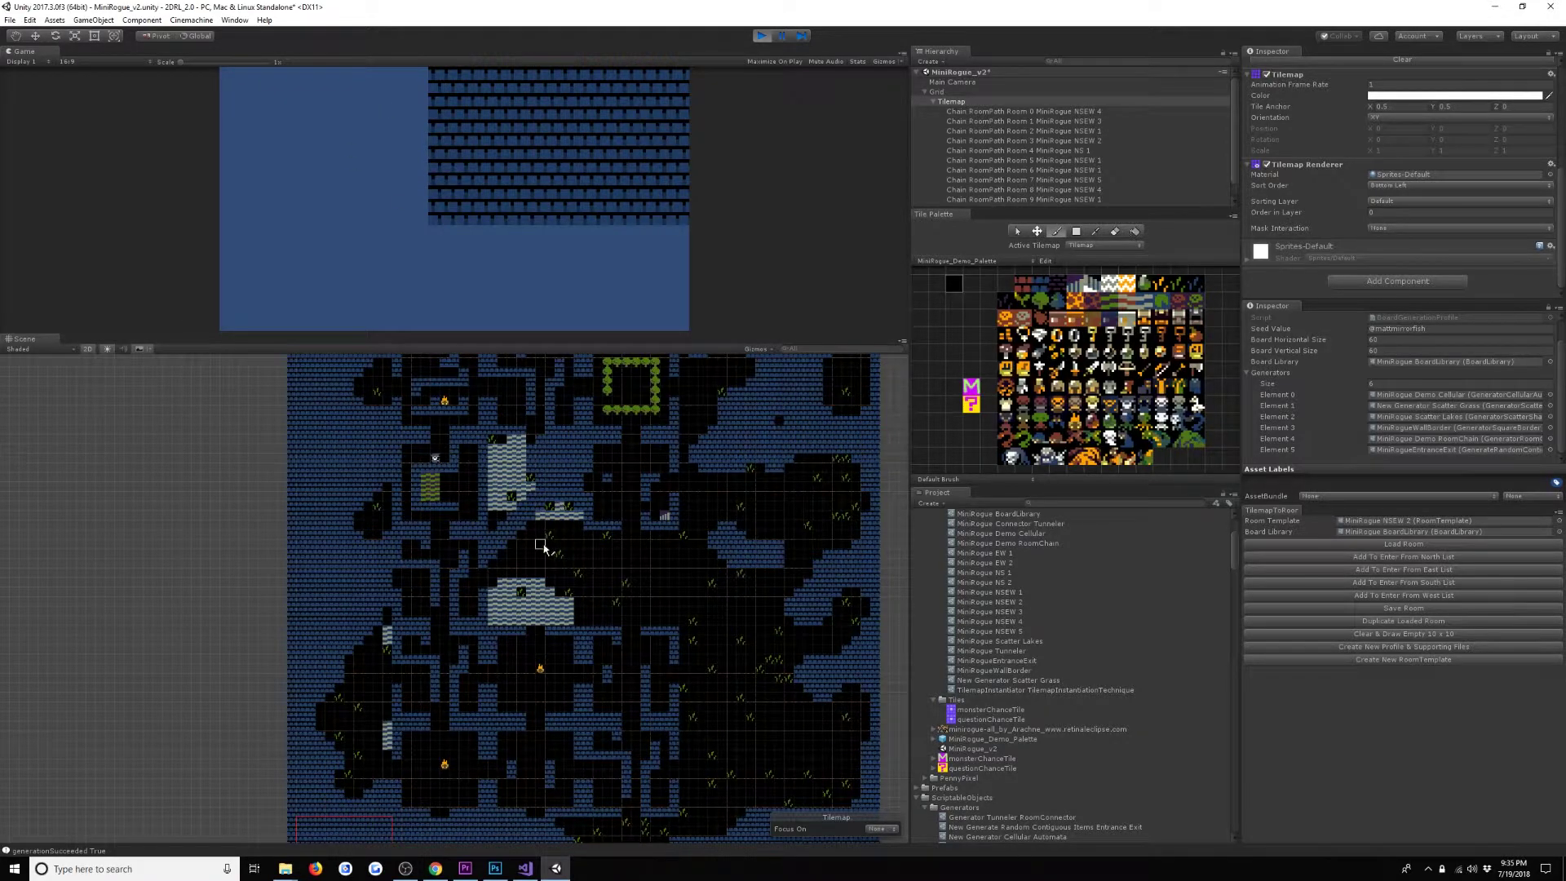
middle_click_drag(540, 543, 559, 589)
scroll(410, 477, "up", 6)
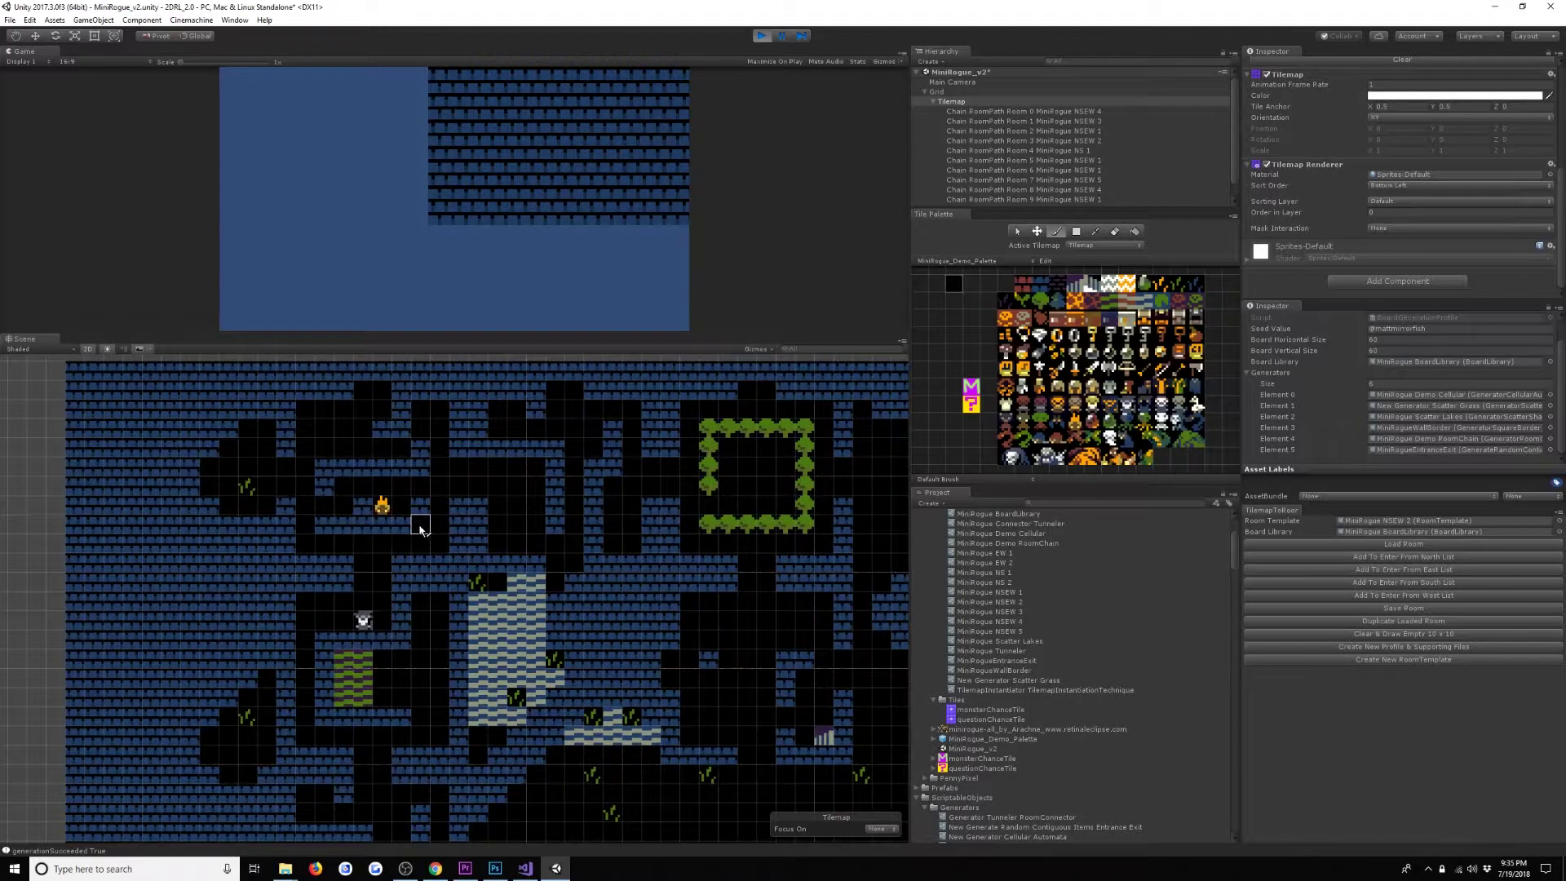
Regenerate again and pan across the new layout to inspect its lower part and other areas.
left_click(509, 246)
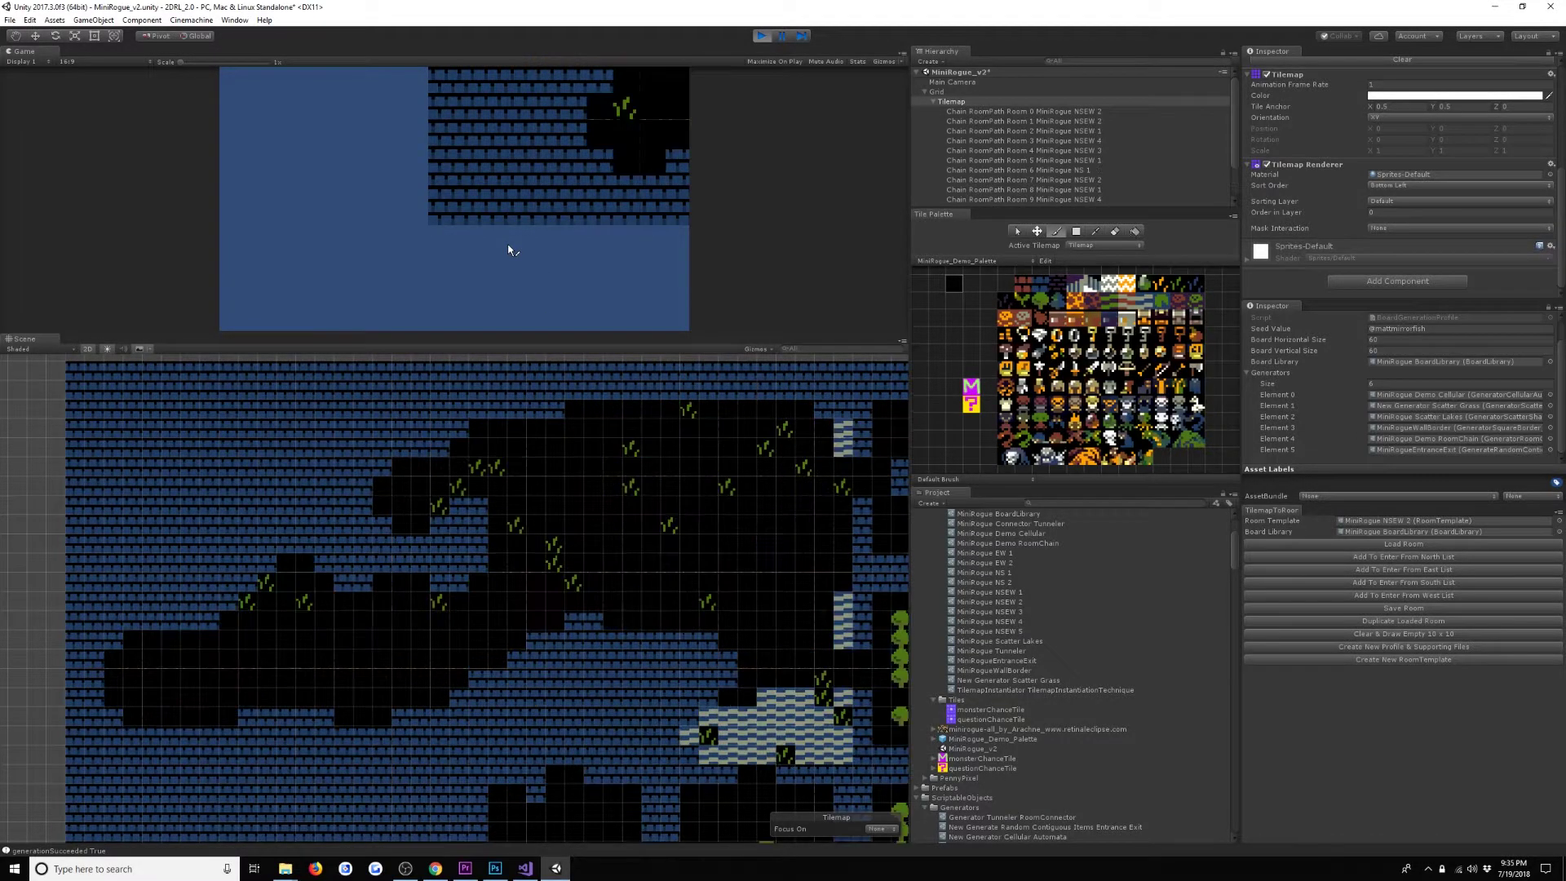
middle_click_drag(740, 640, 409, 472)
scroll(462, 620, "down", 5)
middle_click_drag(464, 635, 425, 455)
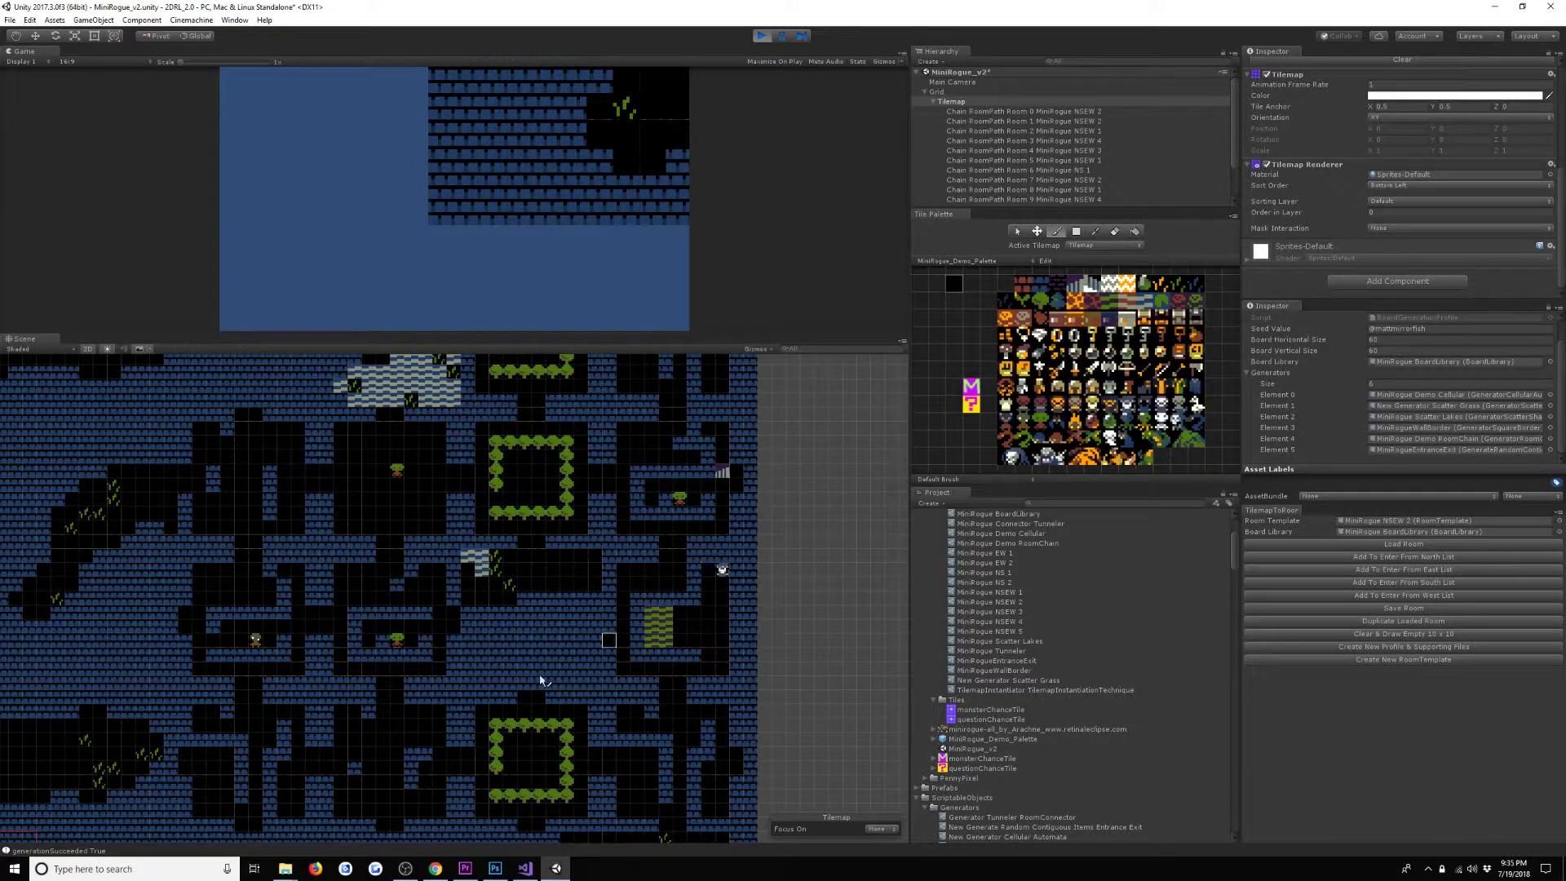
middle_click_drag(542, 681, 742, 529)
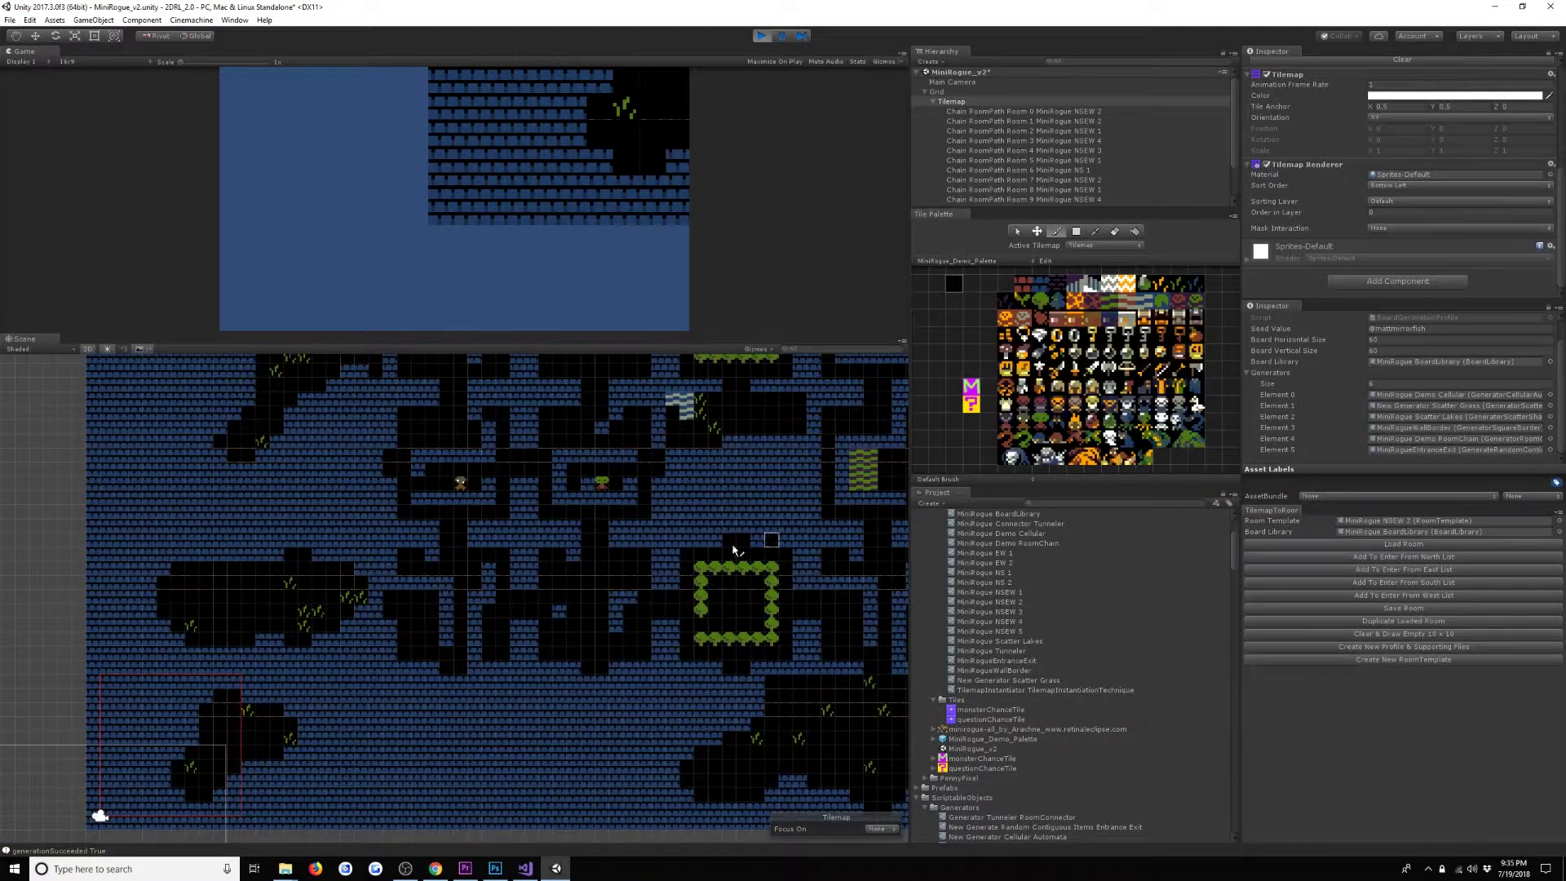
middle_click_drag(592, 598, 568, 701)
scroll(568, 701, "down", 3)
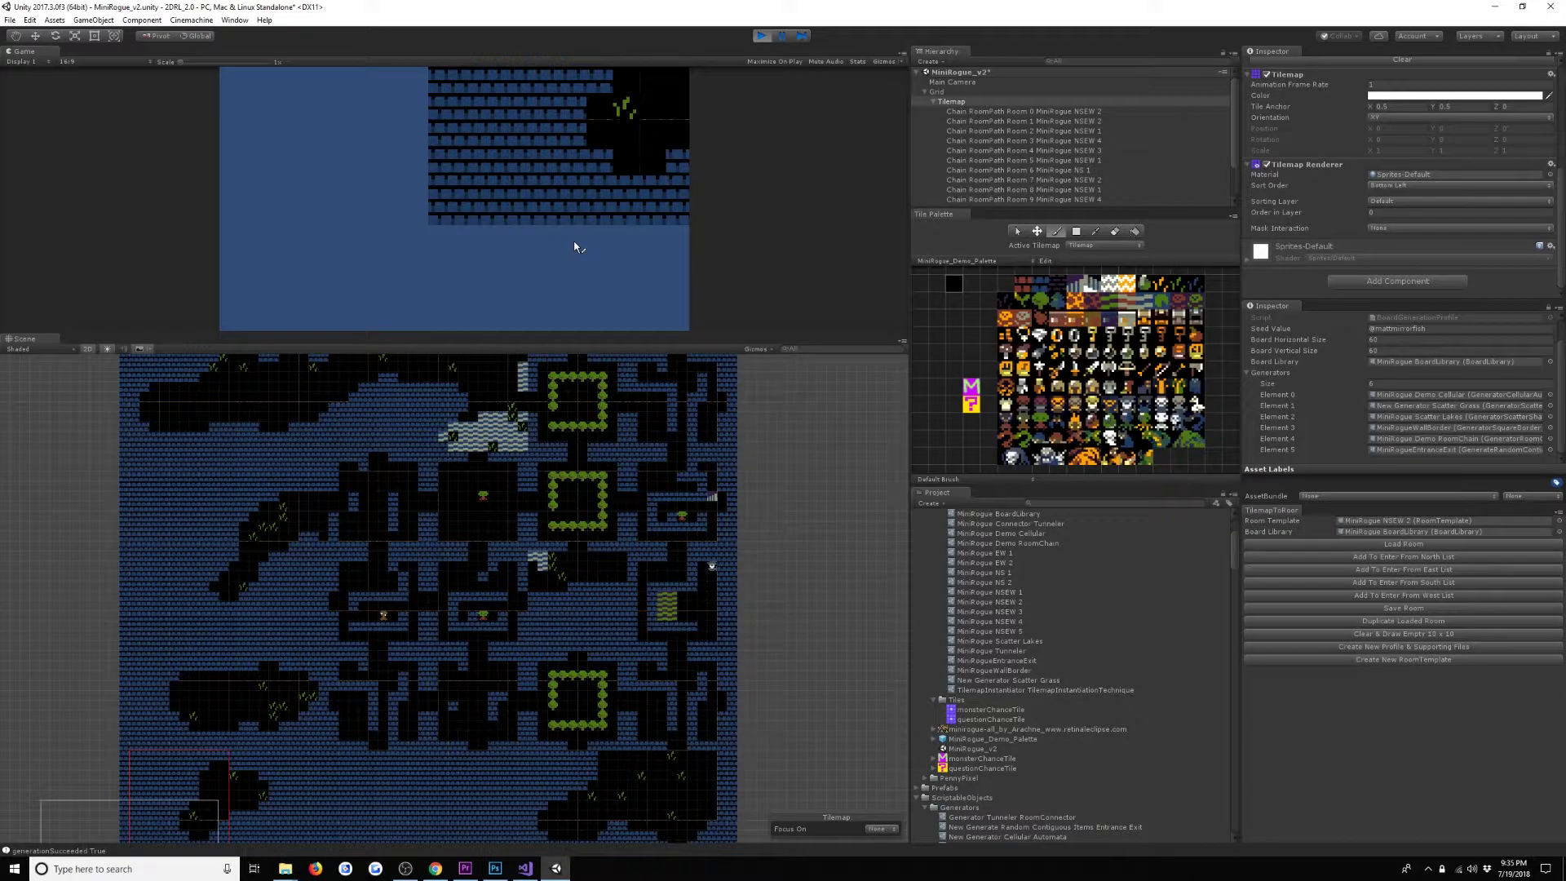
Generate five more dungeon layouts, then stop Play mode.
left_click(576, 245)
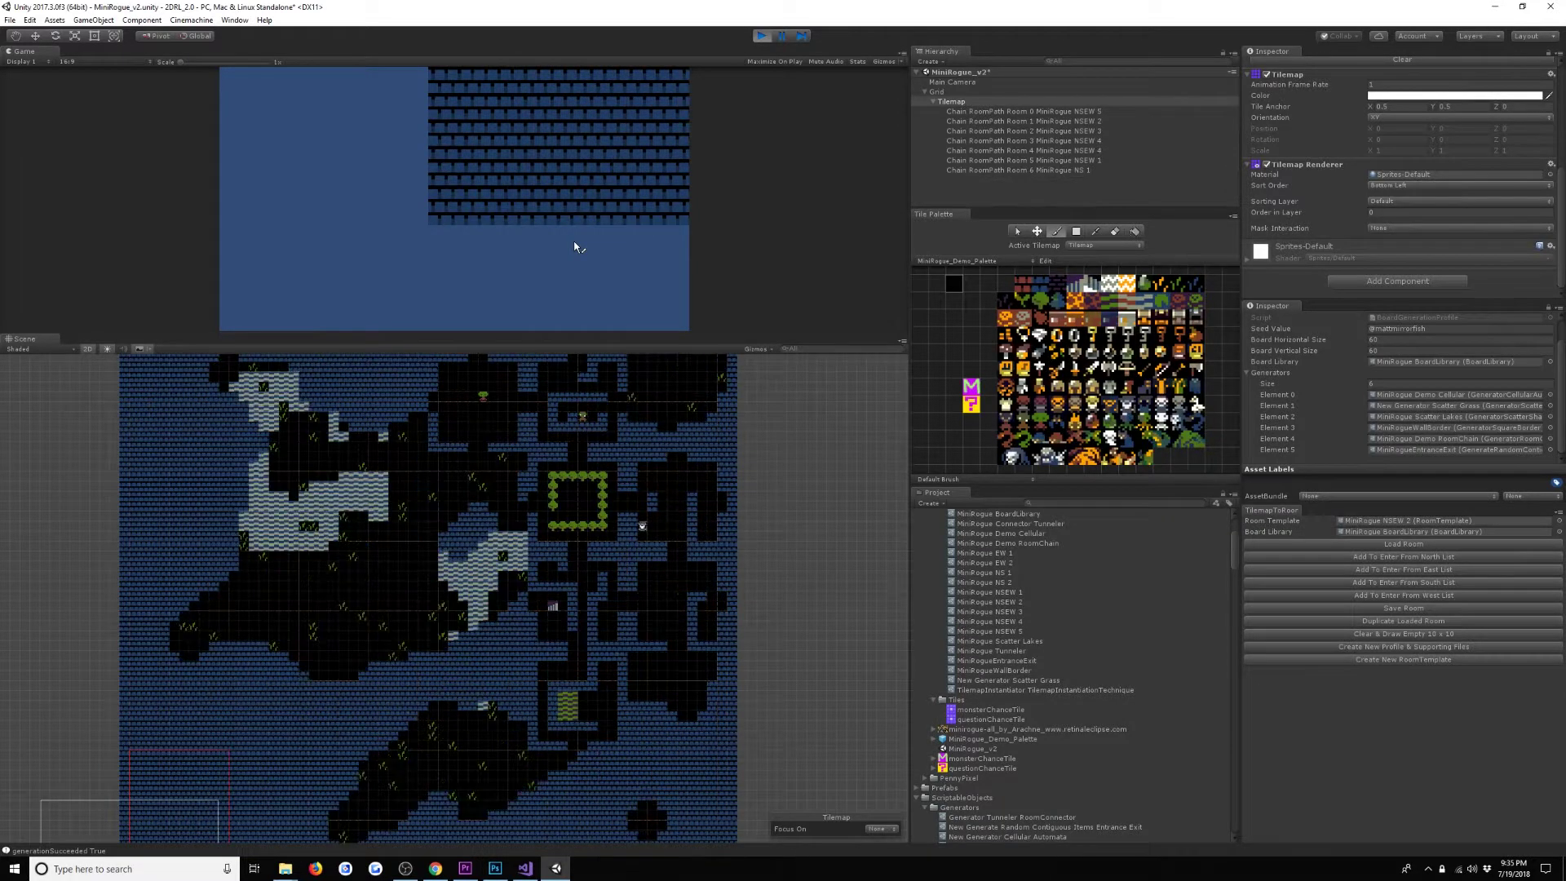
left_click(433, 292)
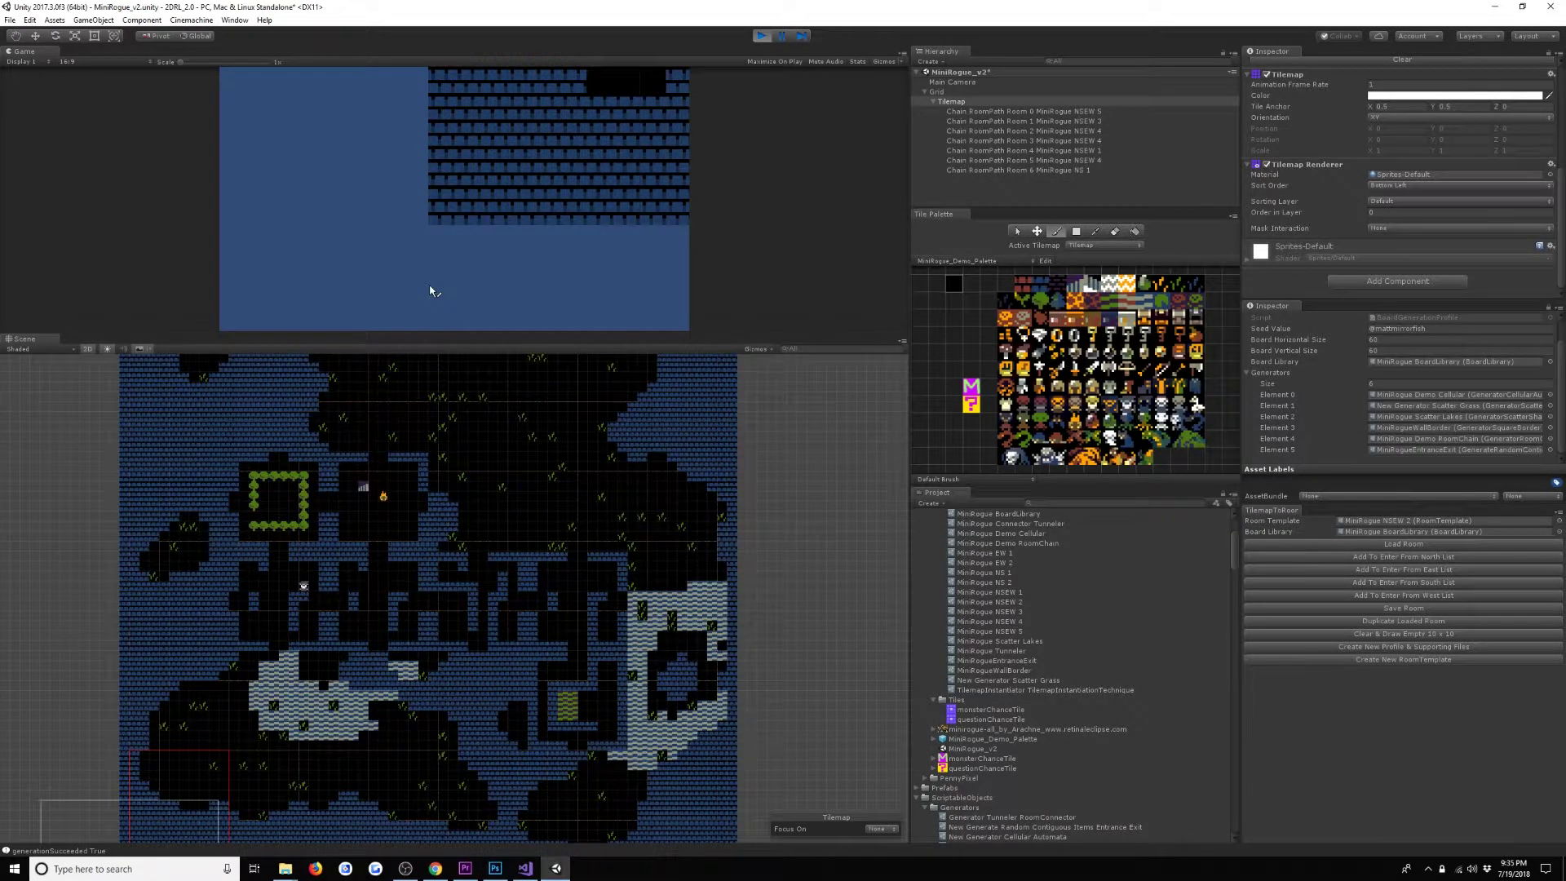
left_click(399, 204)
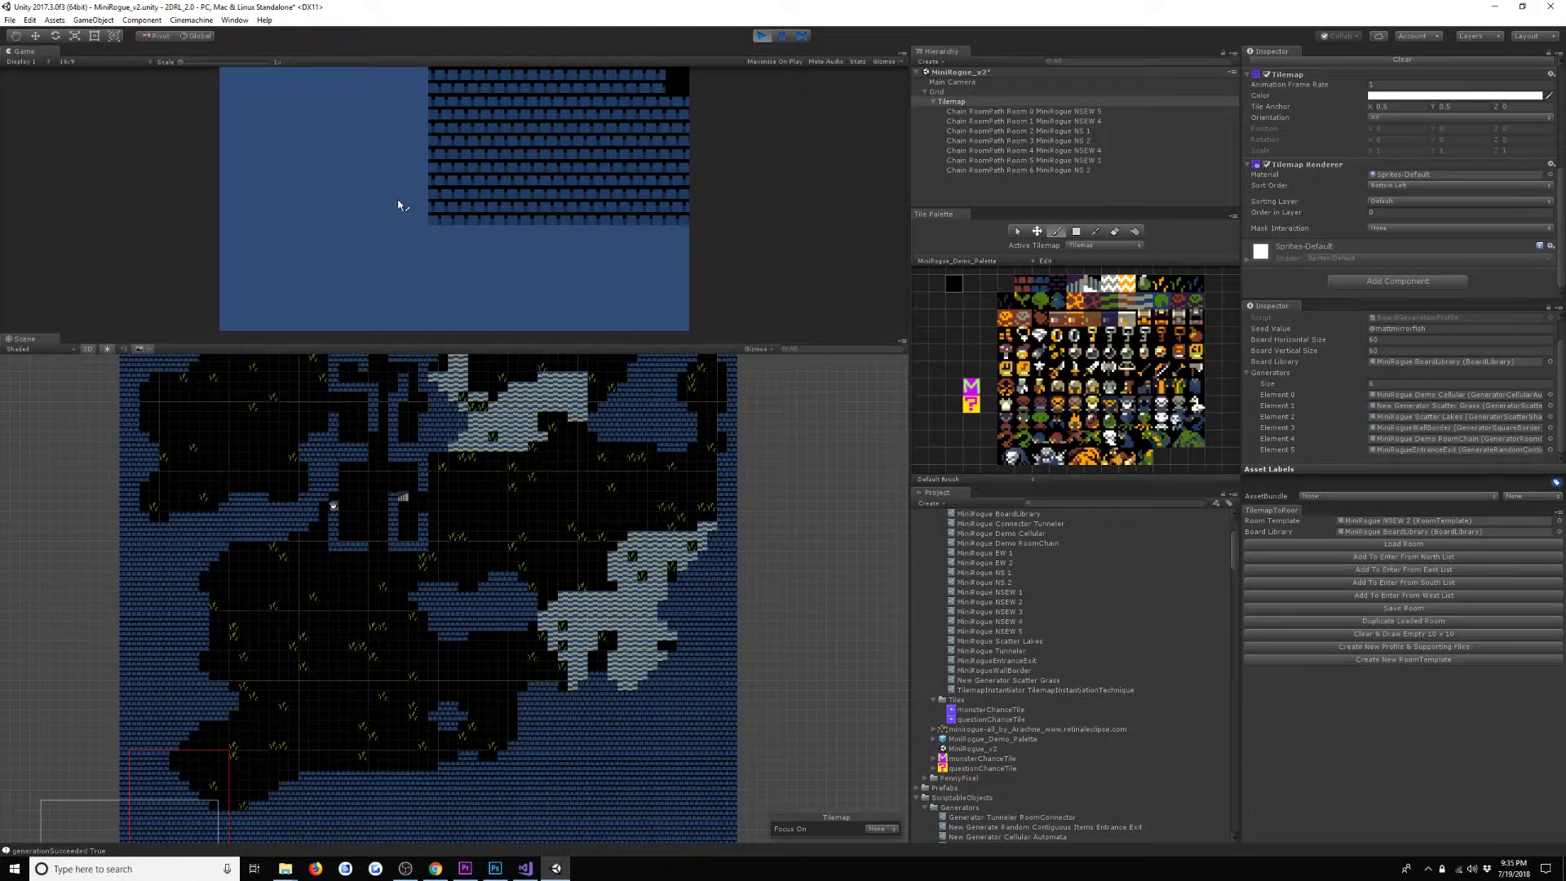
middle_click_drag(633, 537, 676, 735)
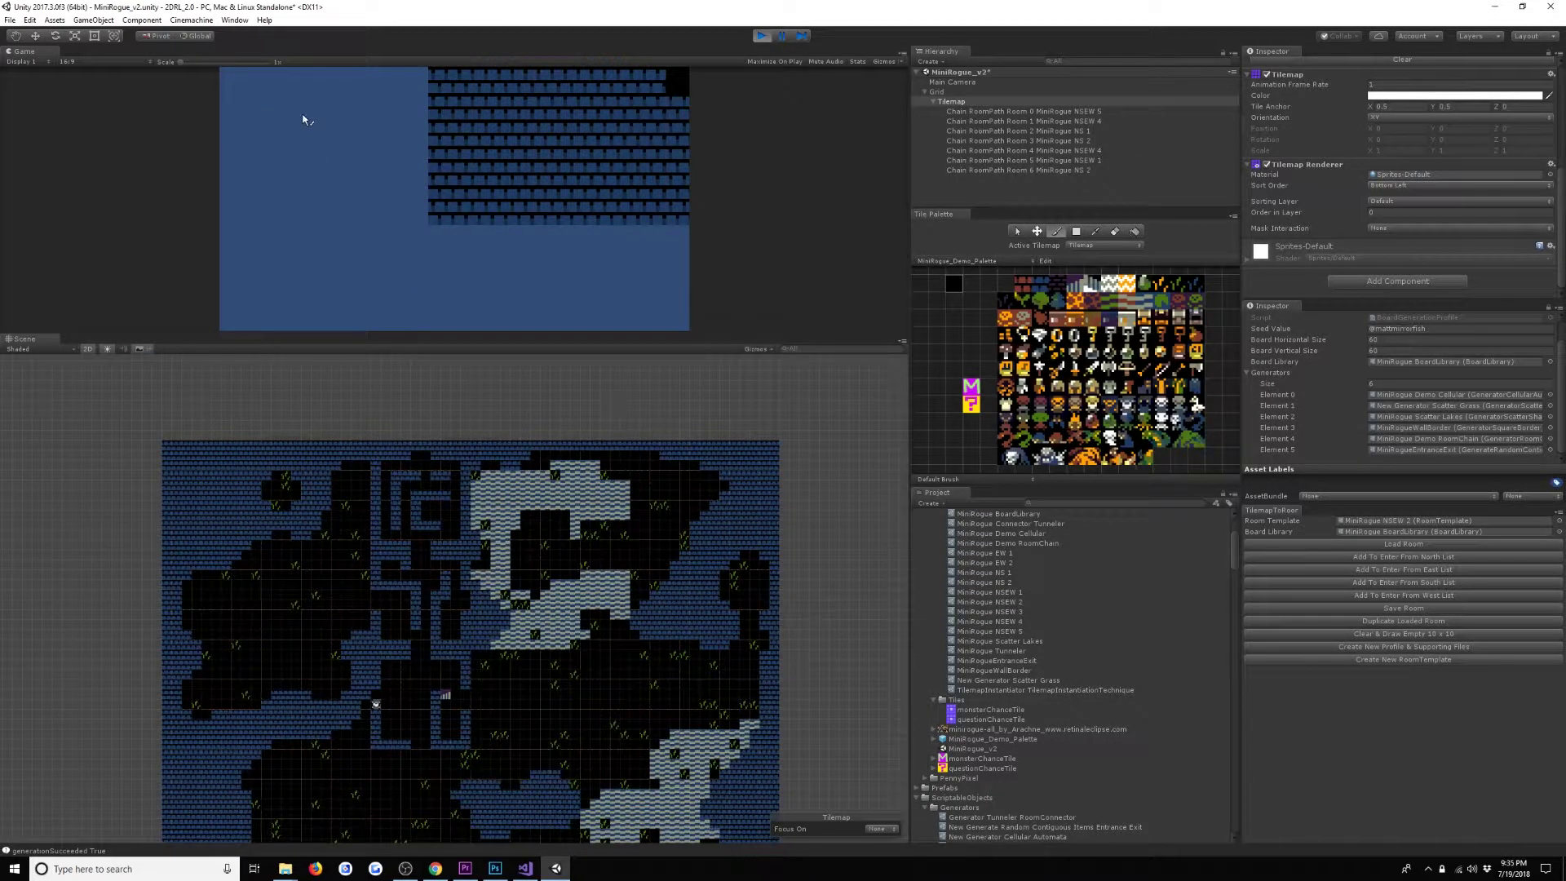
left_click(349, 120)
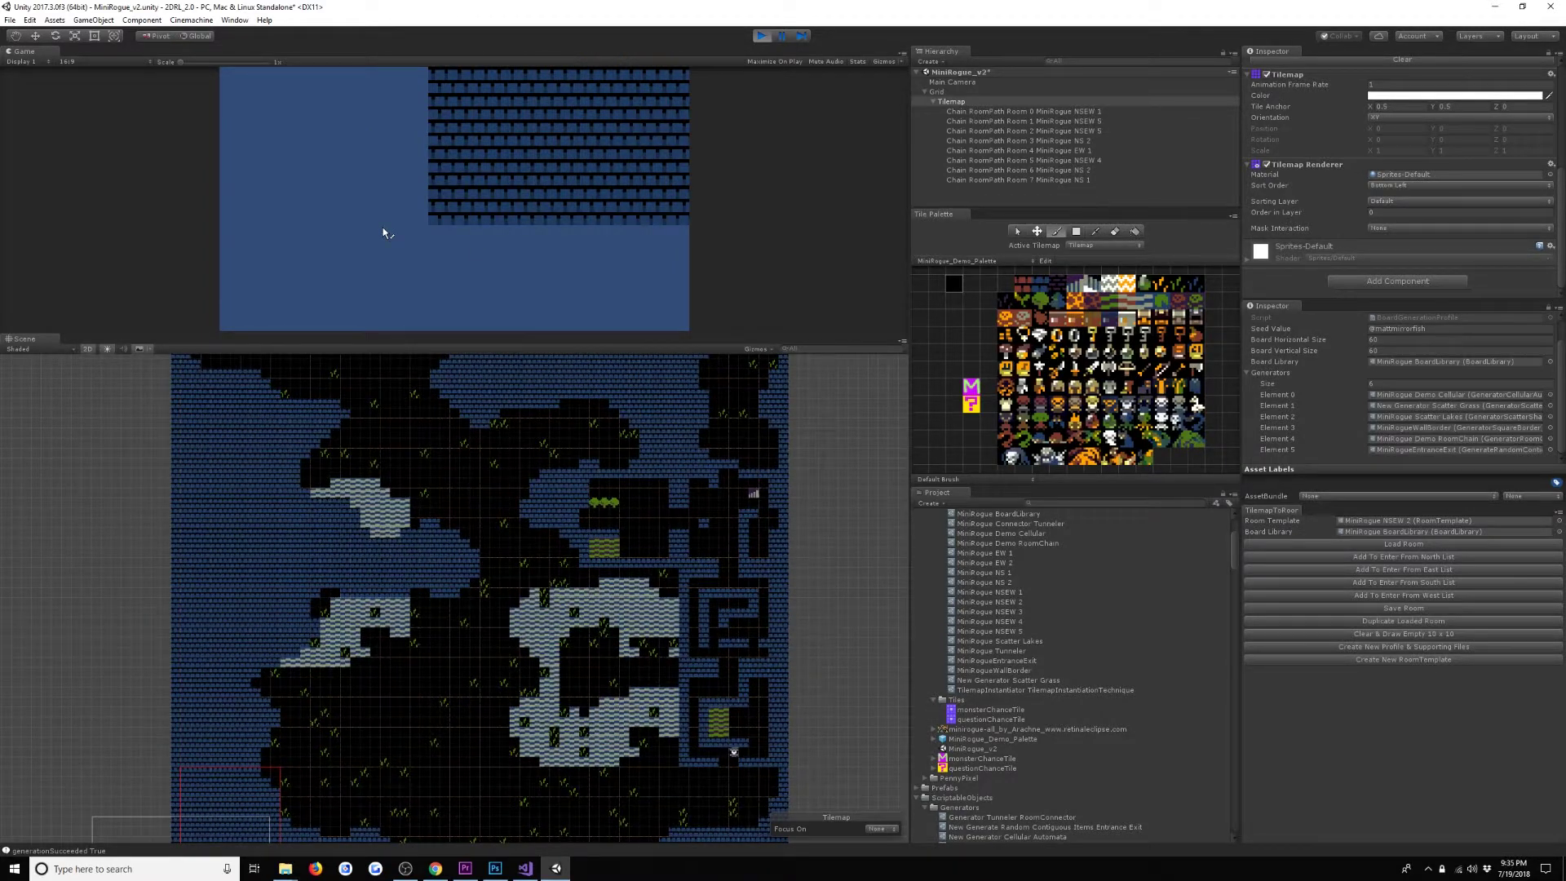
left_click(384, 232)
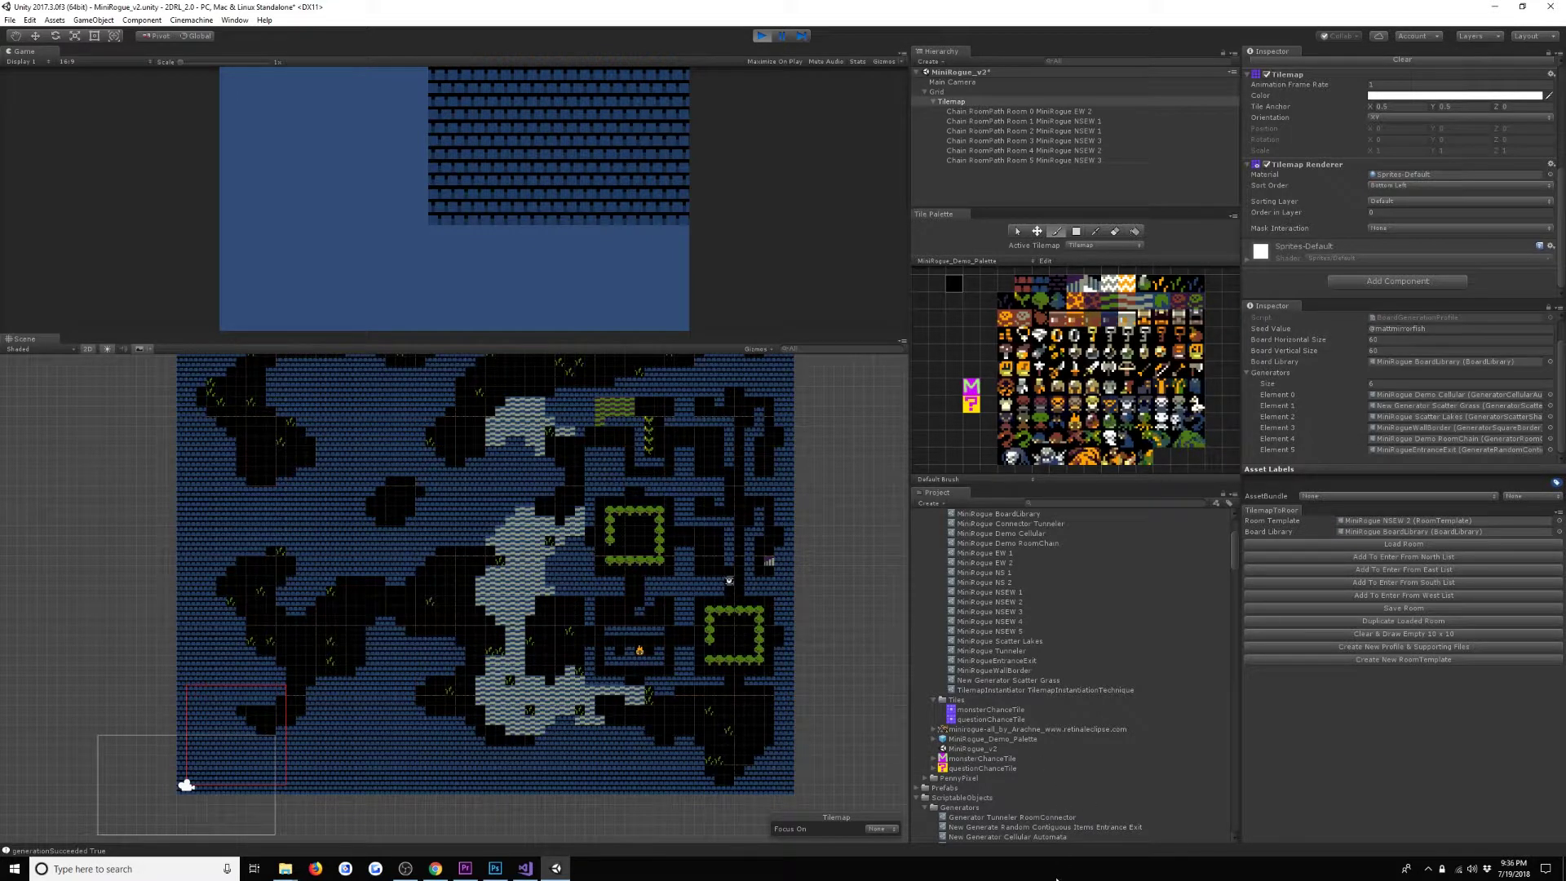
left_click(761, 35)
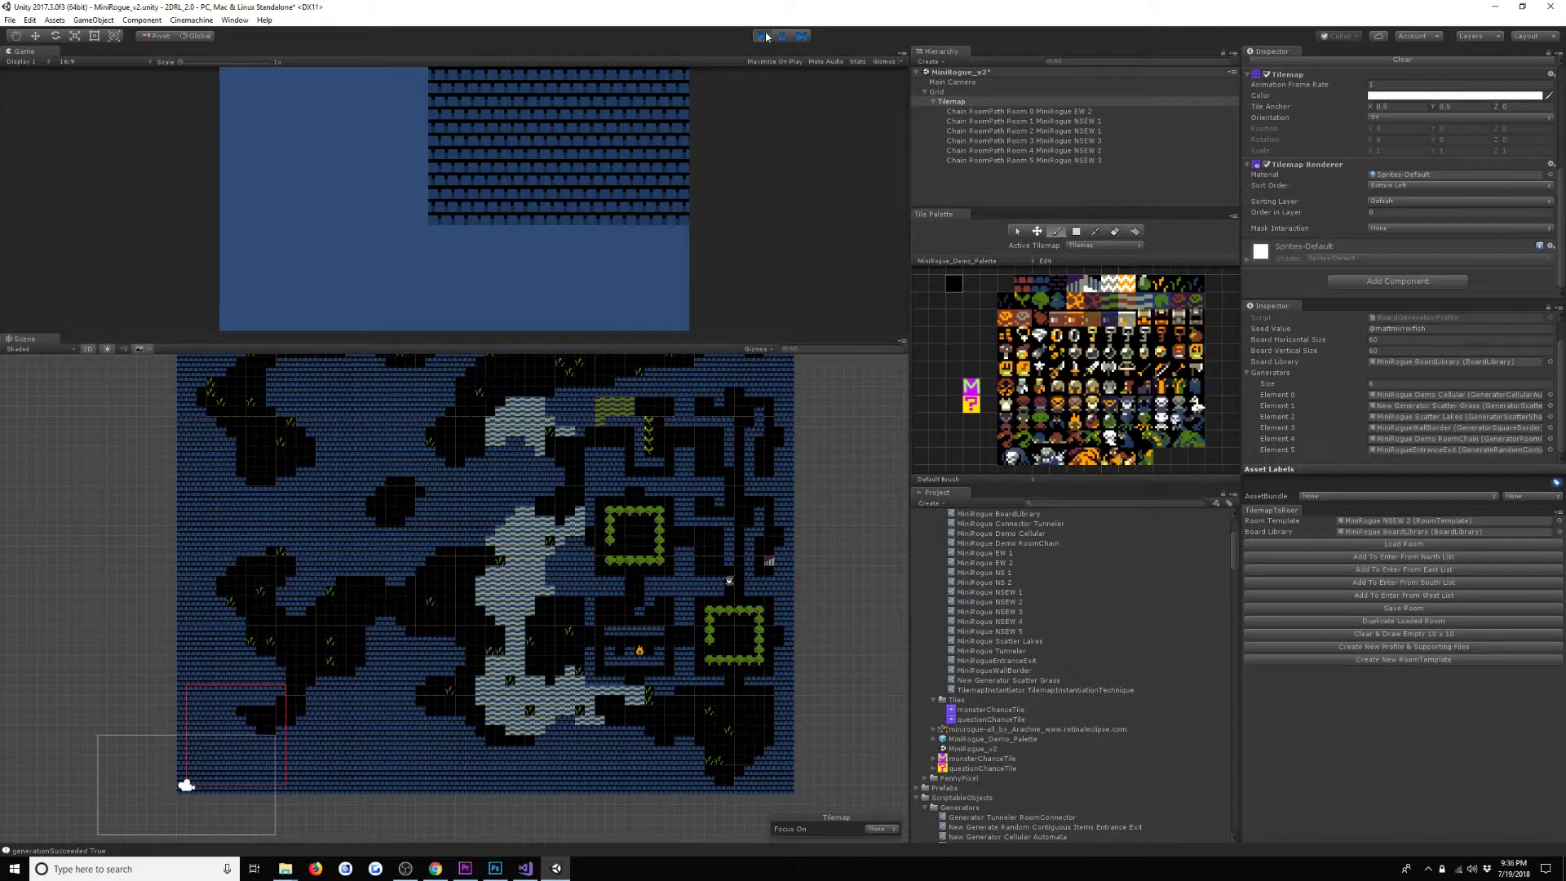